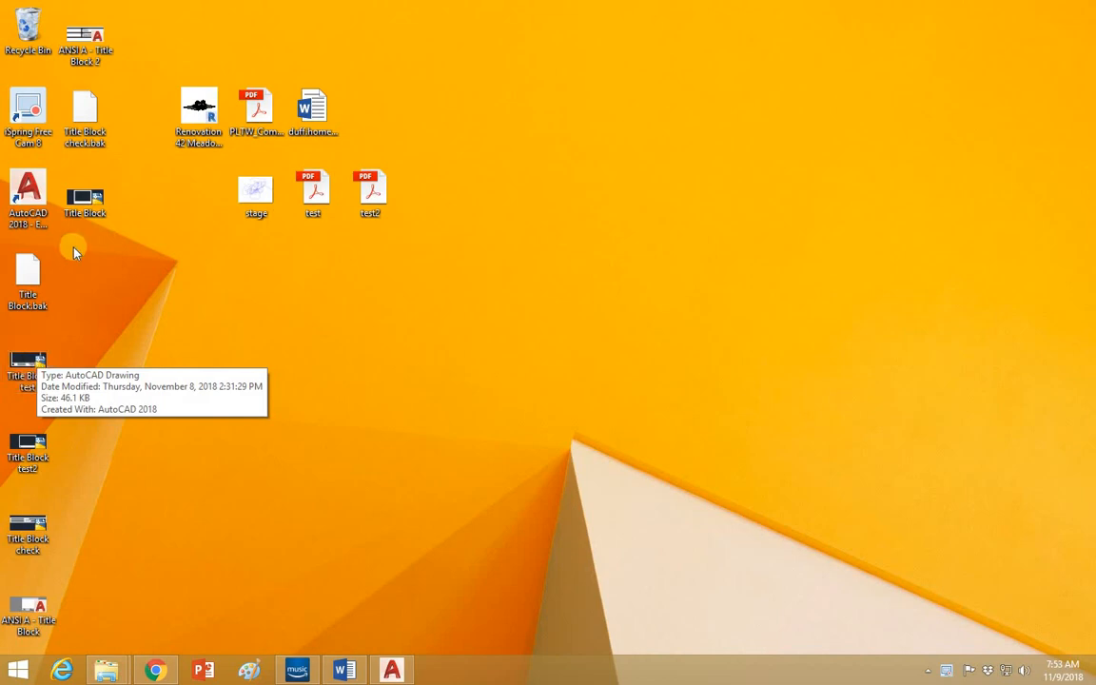
Step: Open the Title Block drawing and trim the middle line from both end cells and the first upper-row divider in the right half
double_click(84, 197)
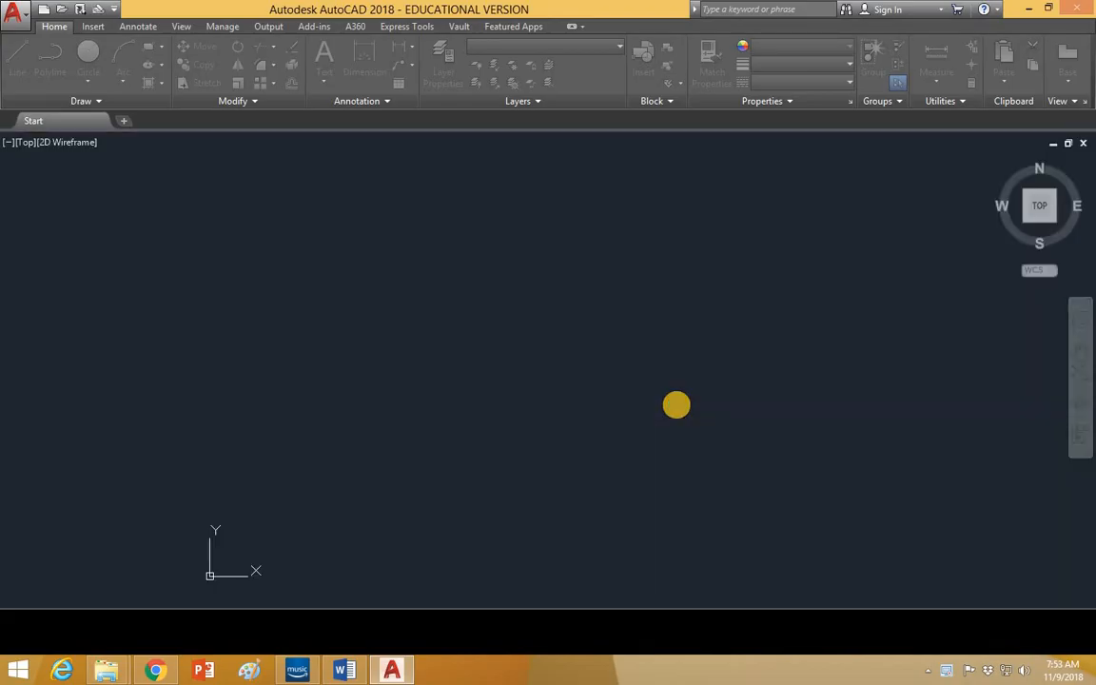
middle_drag(637, 465, 643, 389)
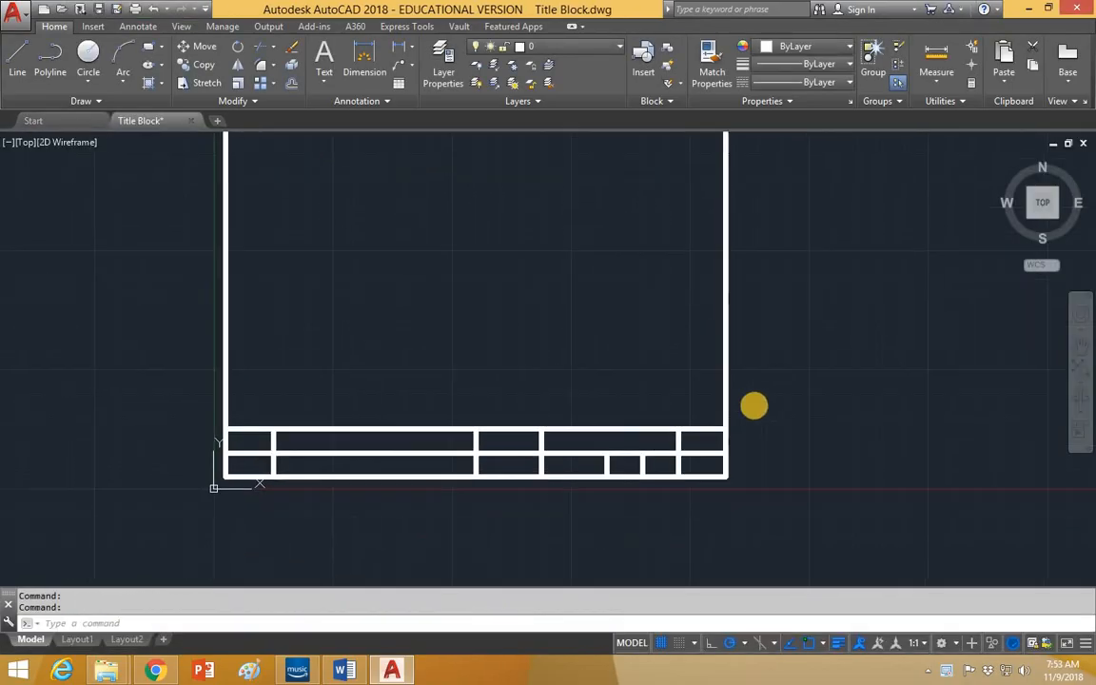
text(tr)
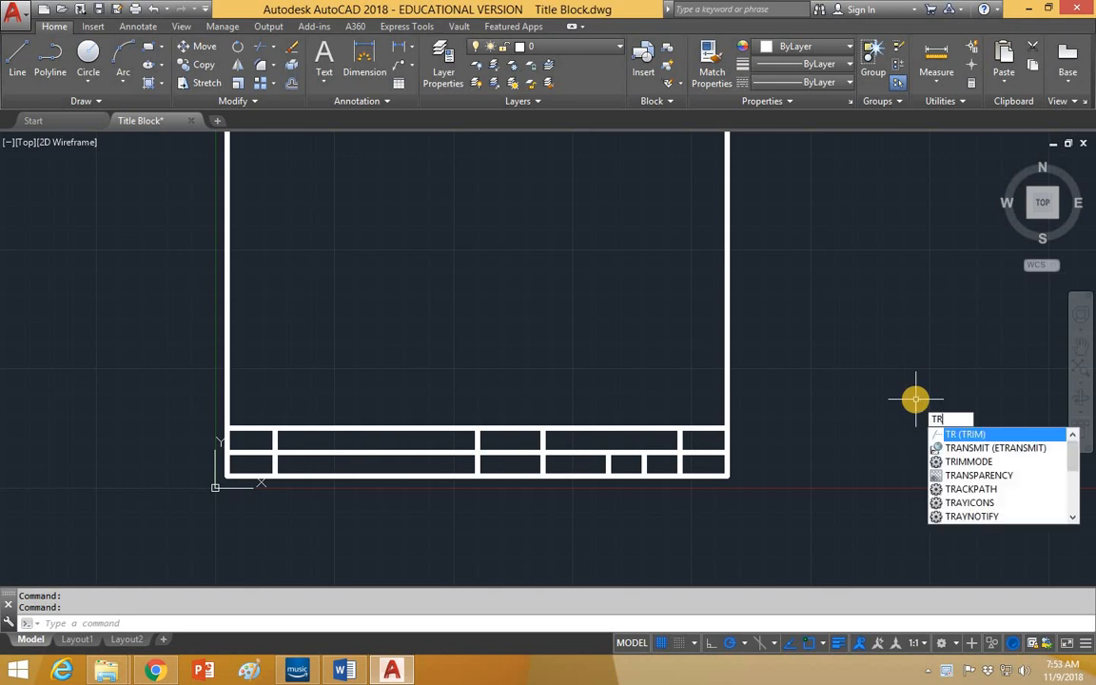
key(Return)
click(843, 352)
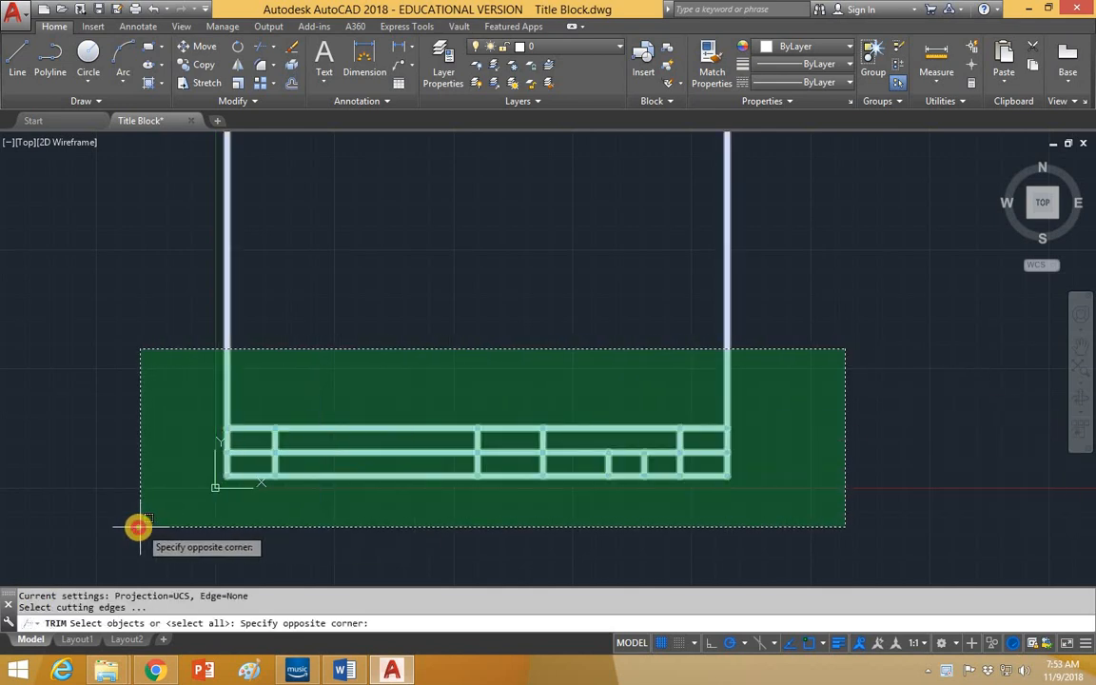
click(143, 521)
key(Return)
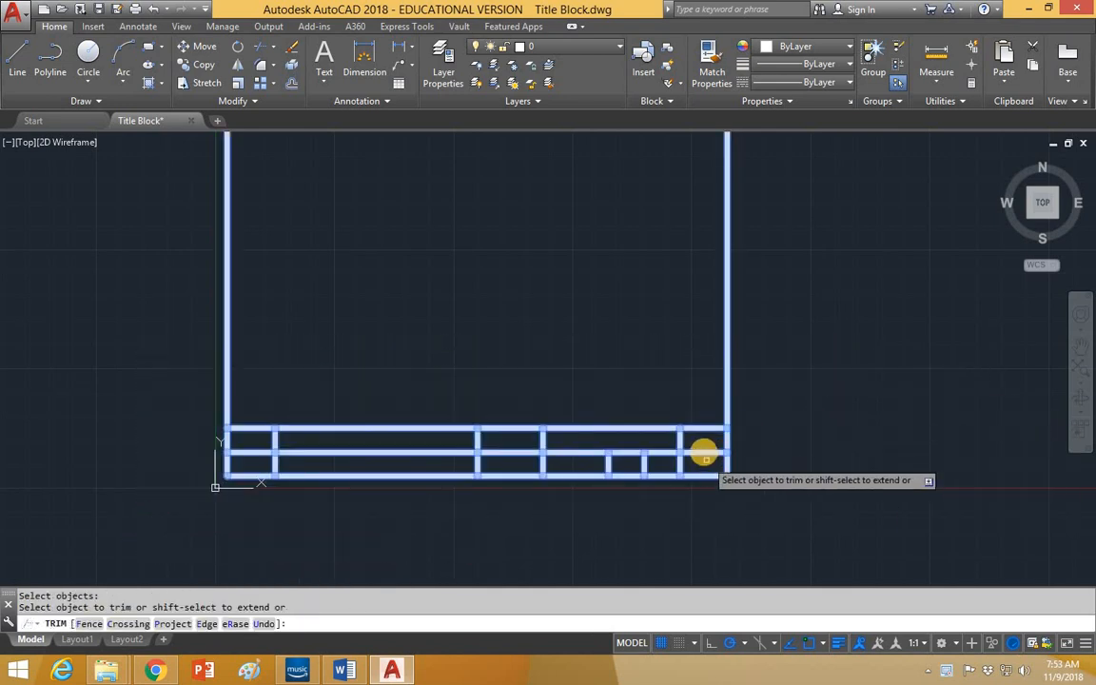
click(666, 452)
click(543, 441)
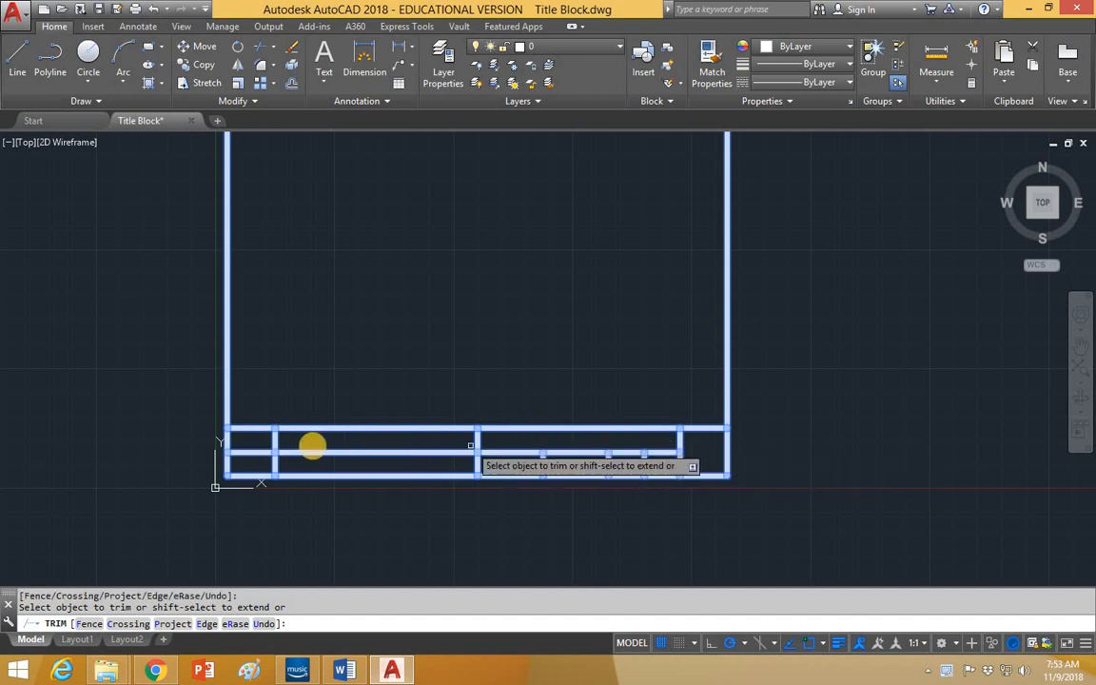
click(256, 452)
click(254, 458)
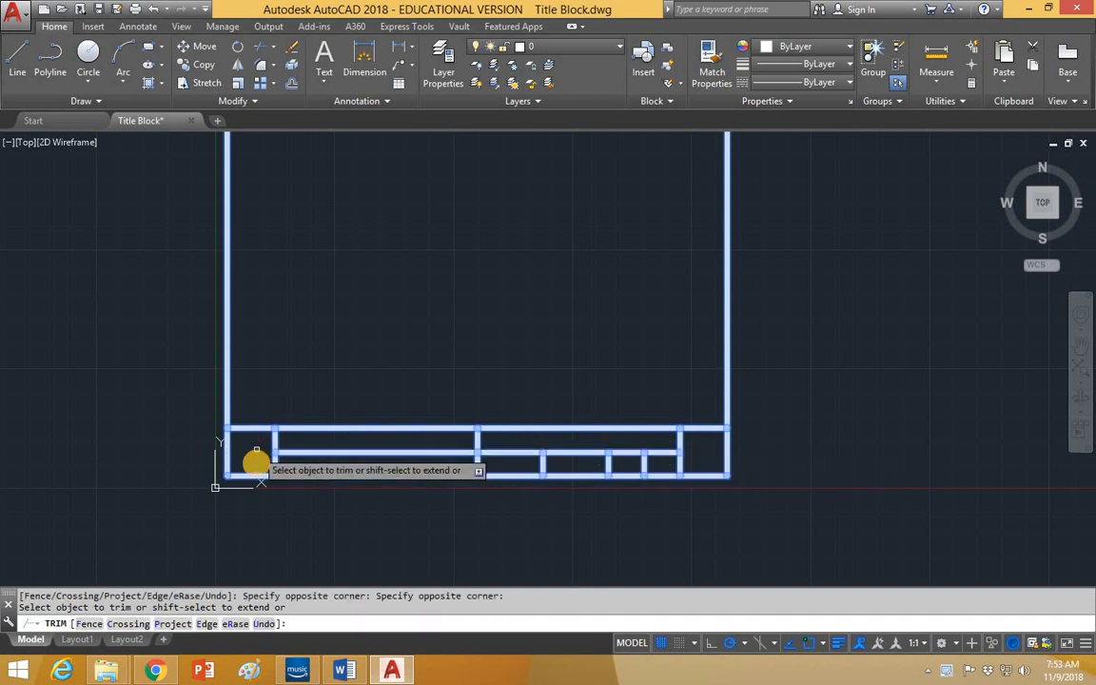
key(Return)
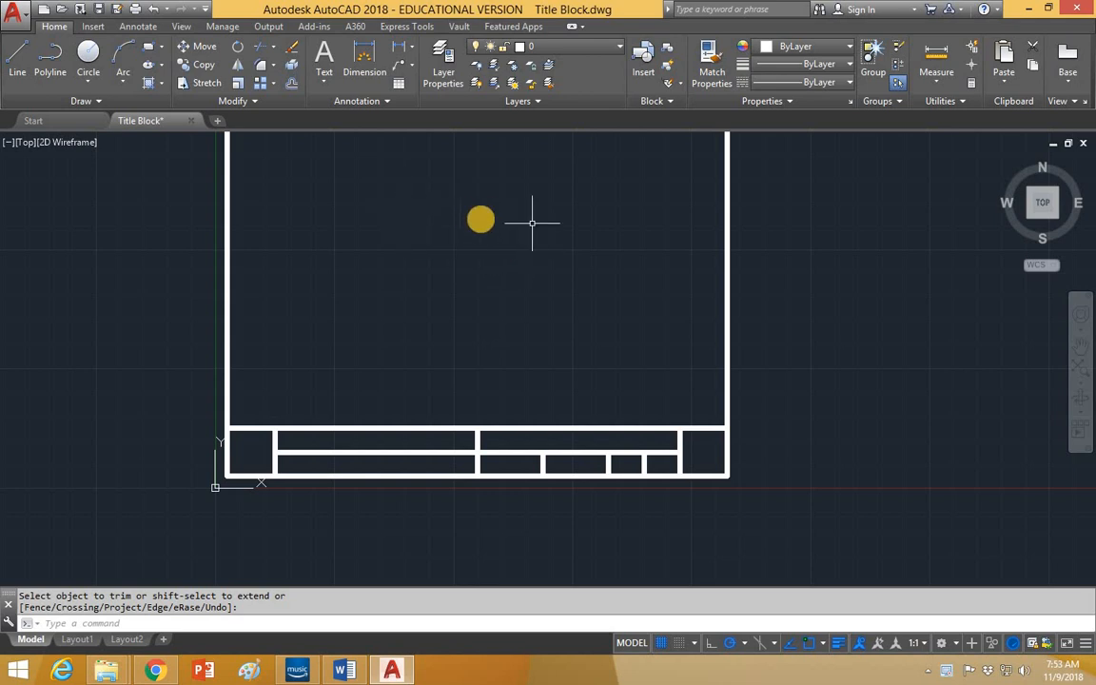
click(386, 101)
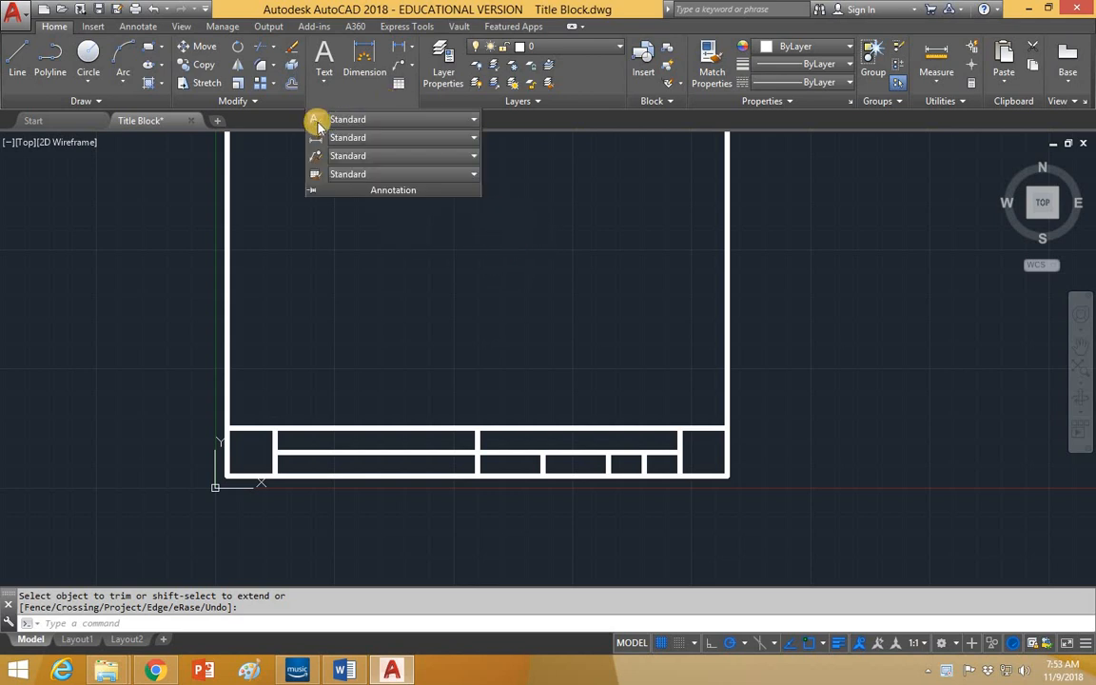
click(389, 327)
key(Escape)
key(Escape)
key(Escape)
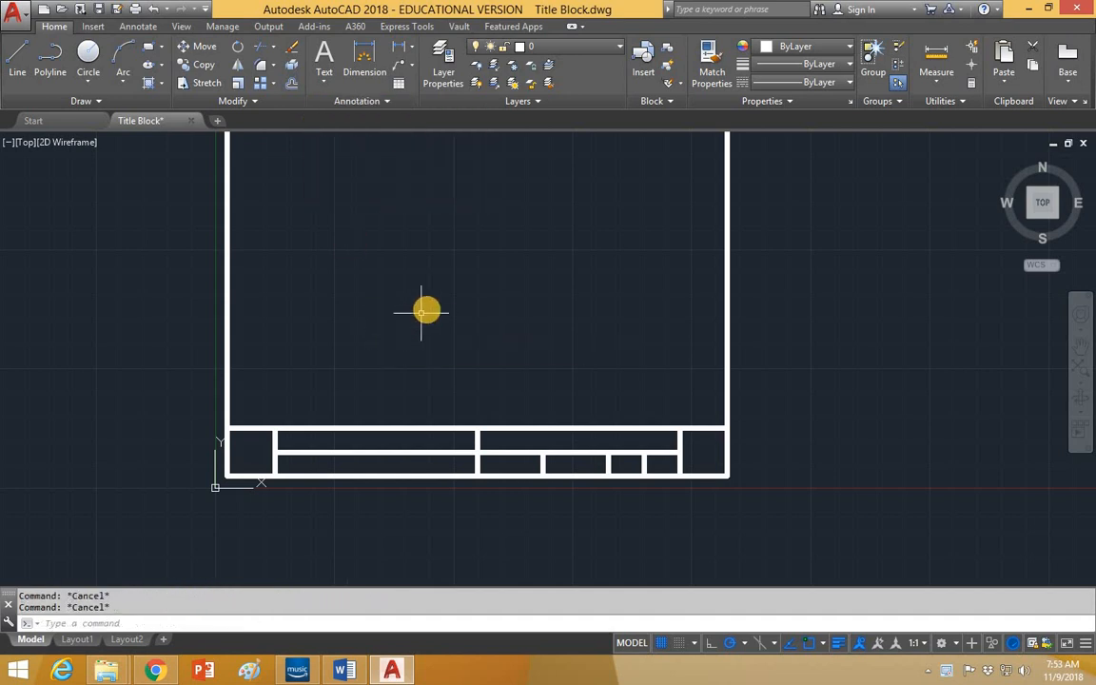
Step: Create a new text style named Labels
text(style)
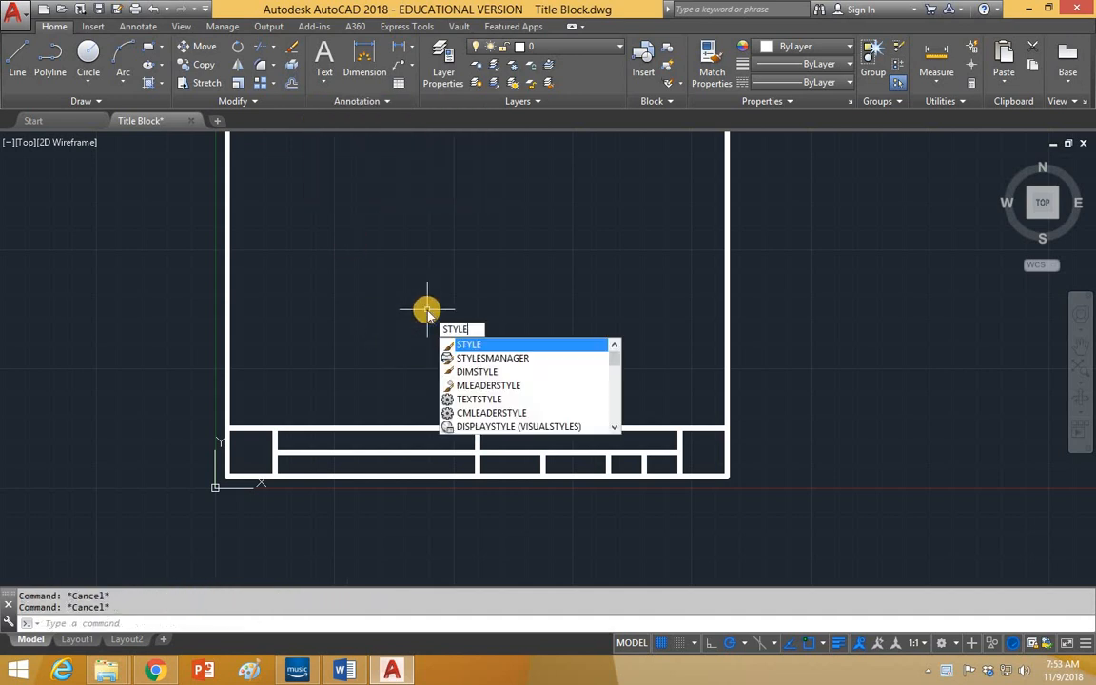
key(Return)
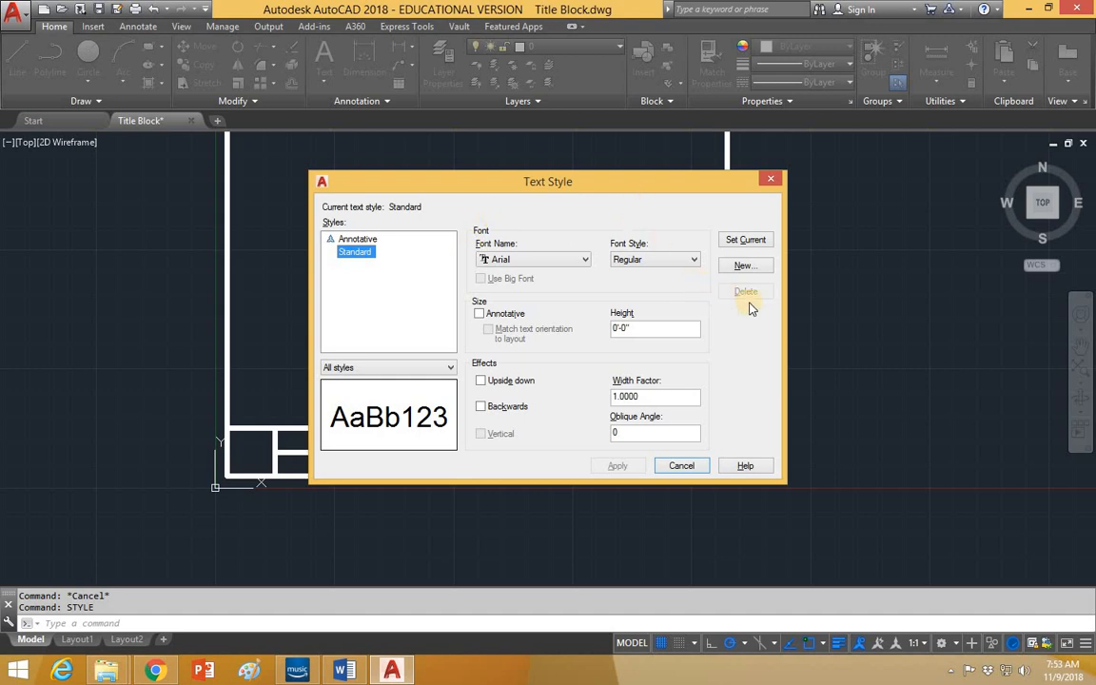
click(743, 266)
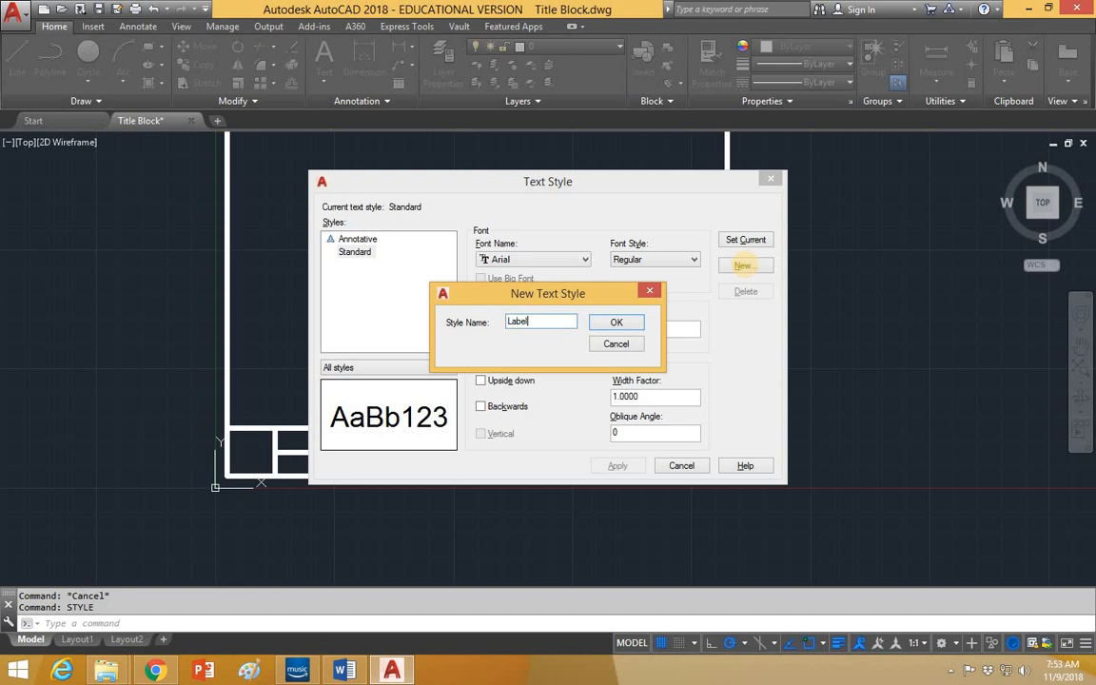
click(592, 316)
Step: Give the Labels text style the simplex.shx font and a height of 1/16", and apply the changes
click(584, 261)
text(si)
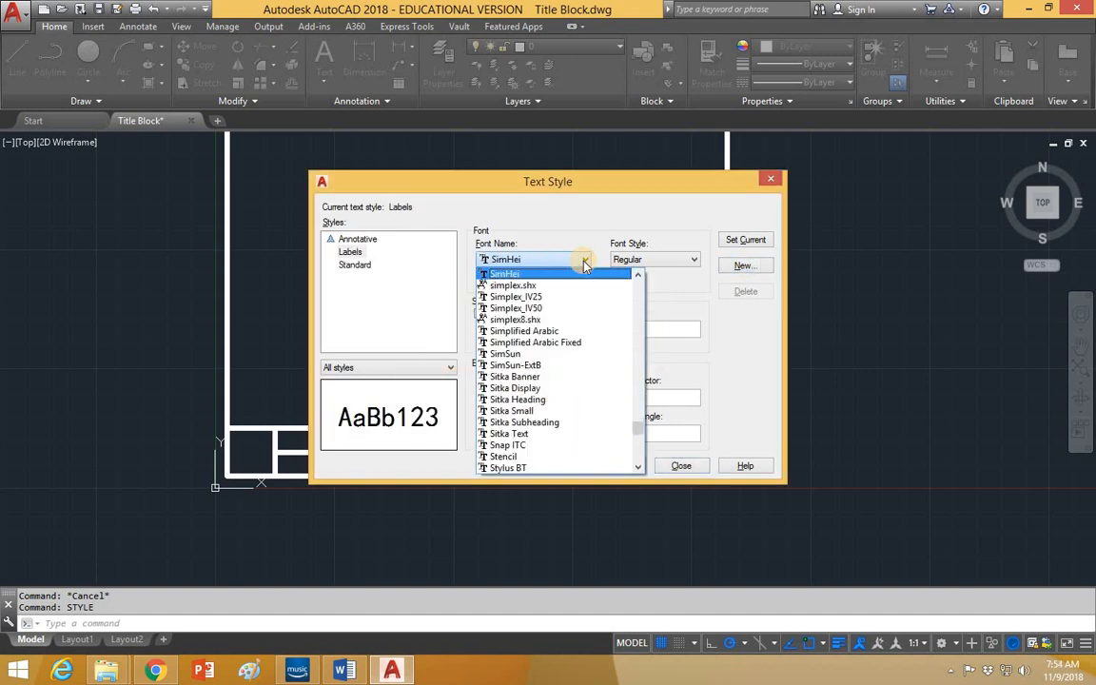
click(556, 286)
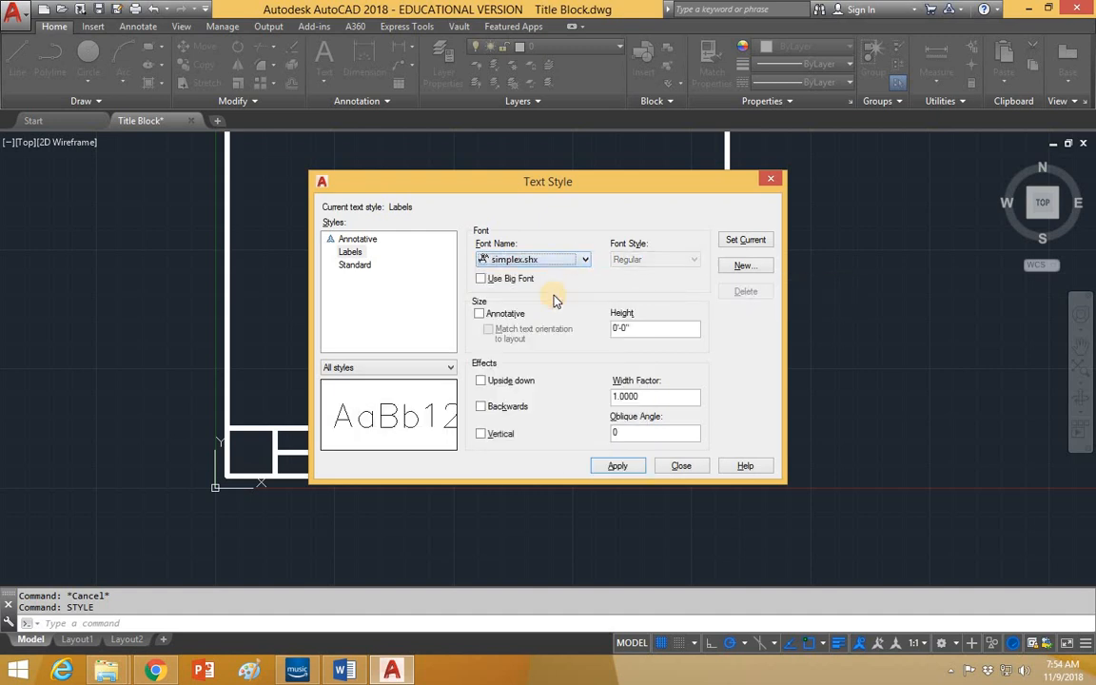
drag(671, 333, 600, 331)
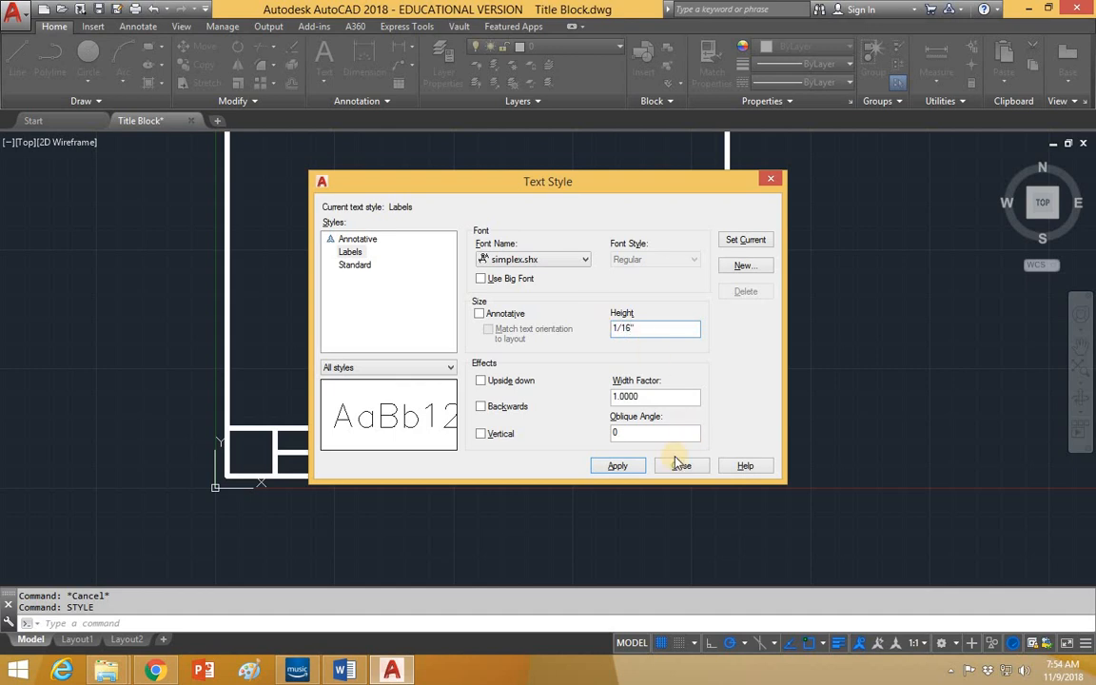
click(618, 467)
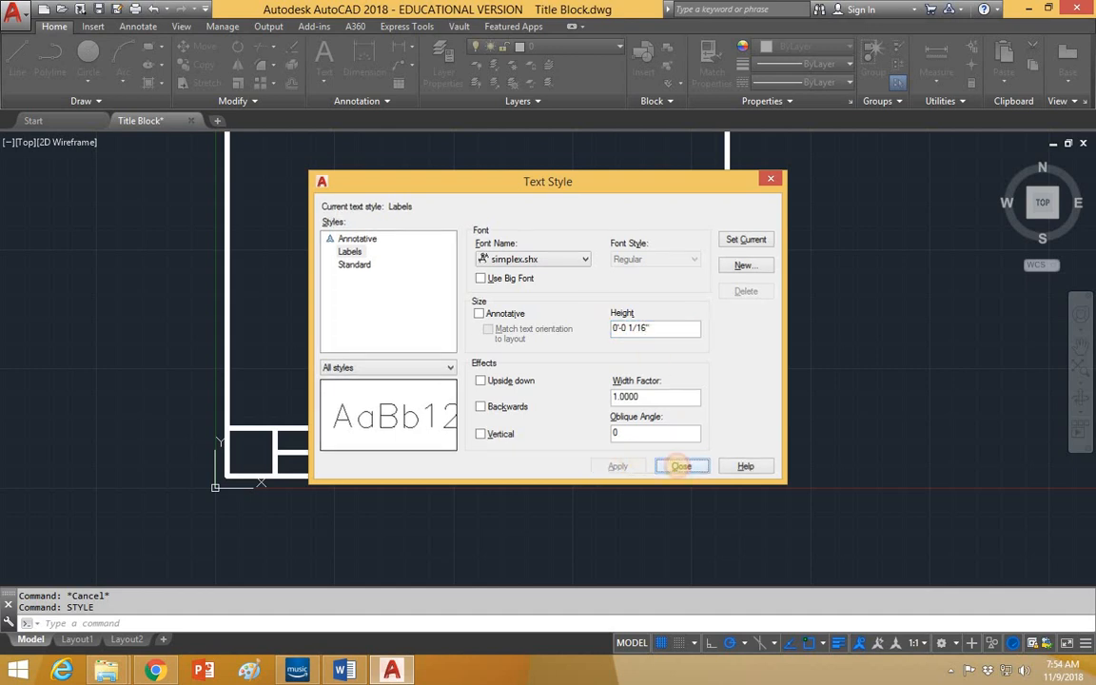
click(680, 466)
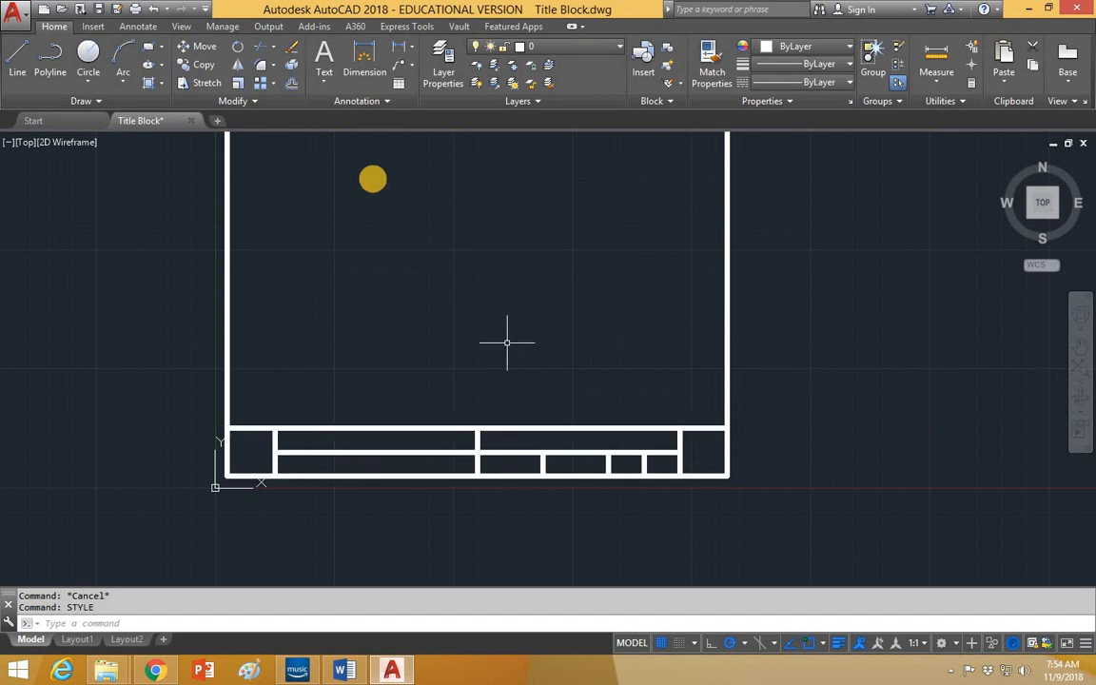
Step: Add the multiline text "PROJECT NAME:" across the long upper-left cell of the title block
click(325, 82)
click(343, 98)
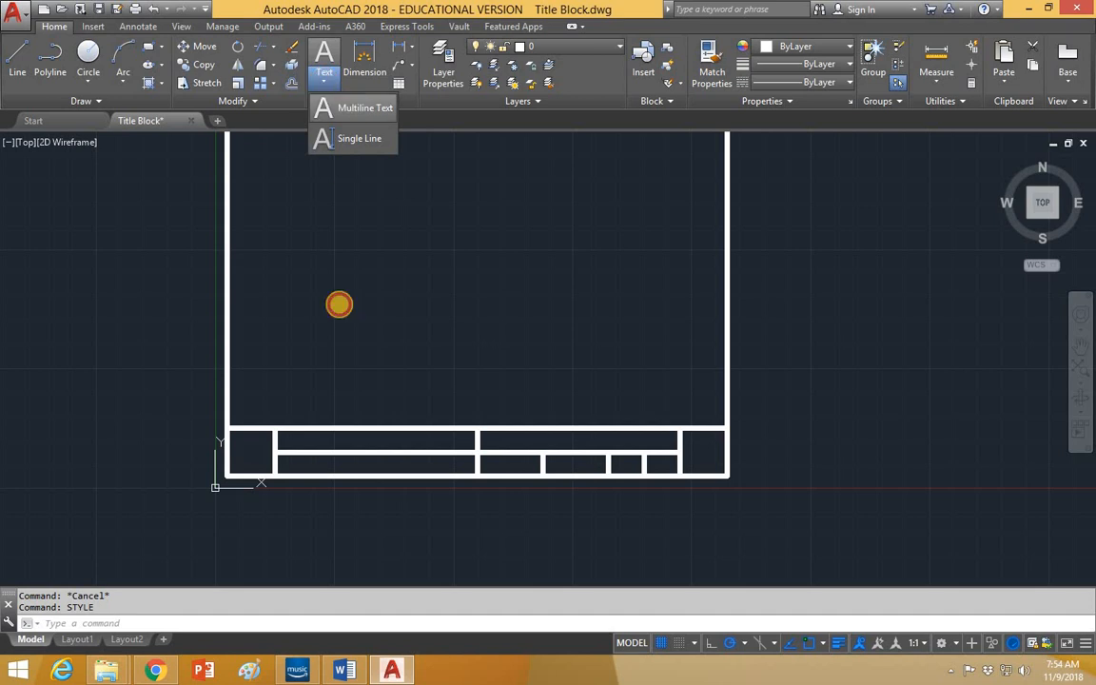
click(275, 431)
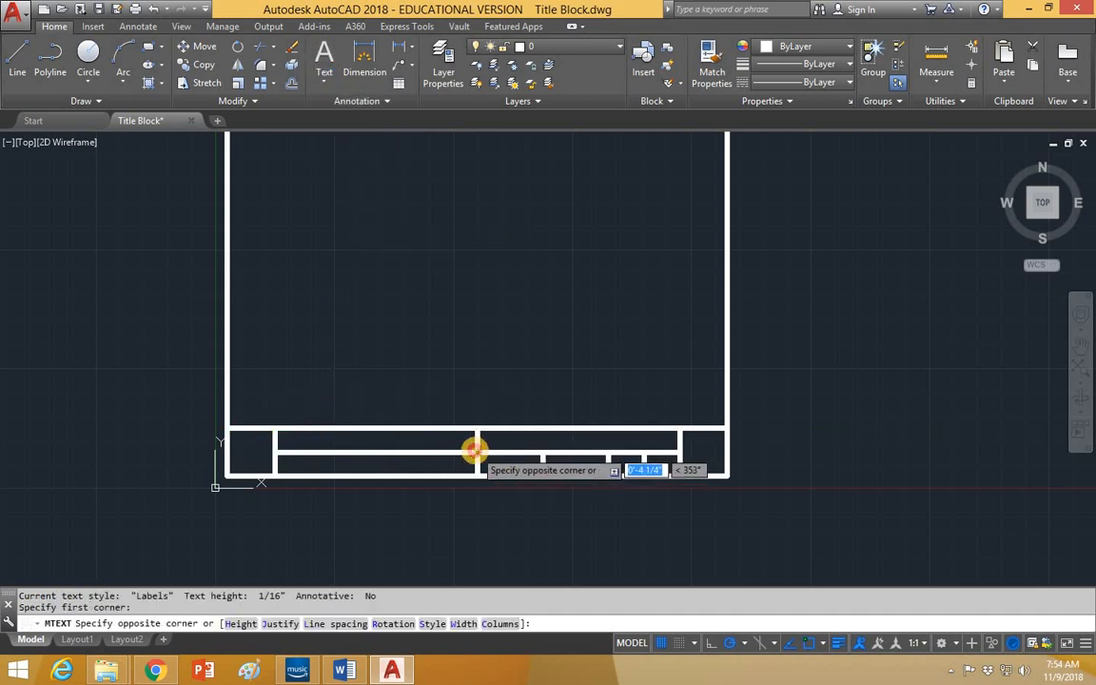
click(475, 451)
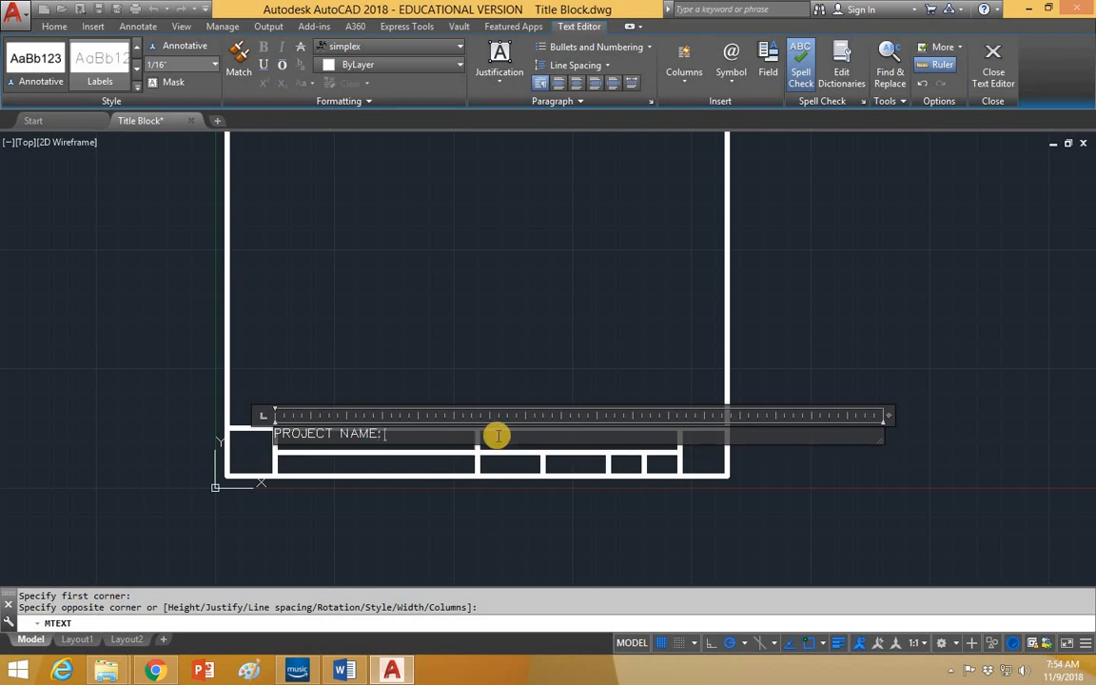
click(379, 261)
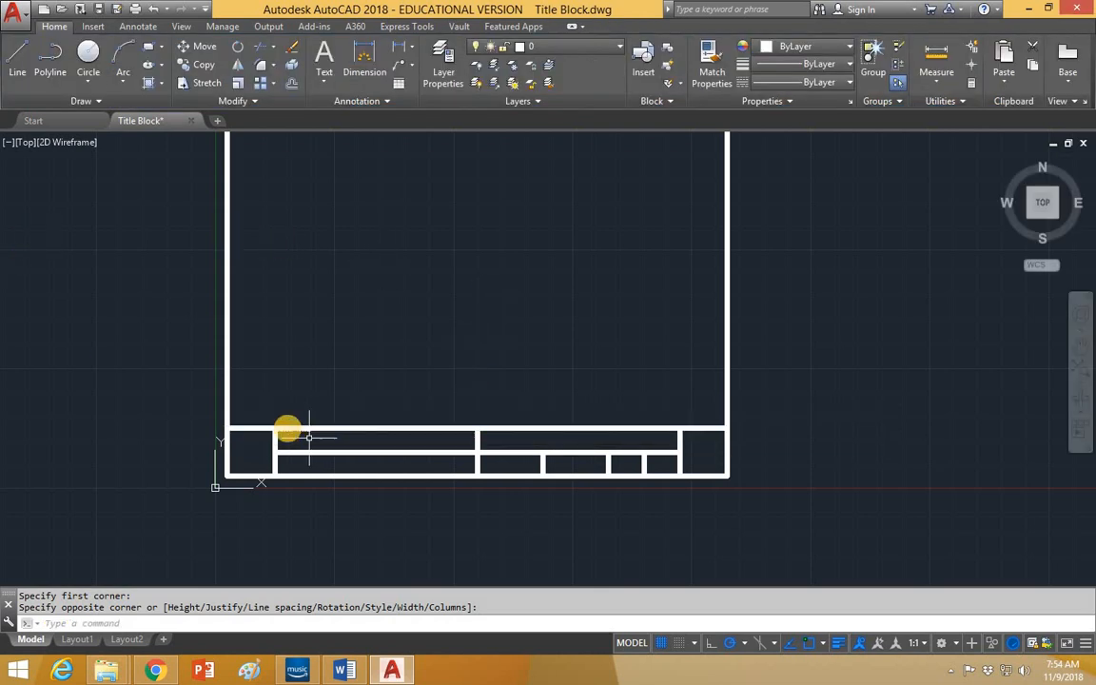
Step: Turn off the grid and the lineweight display for a clearer view of the label
scroll(287, 430, up, 5)
scroll(335, 357, up, 4)
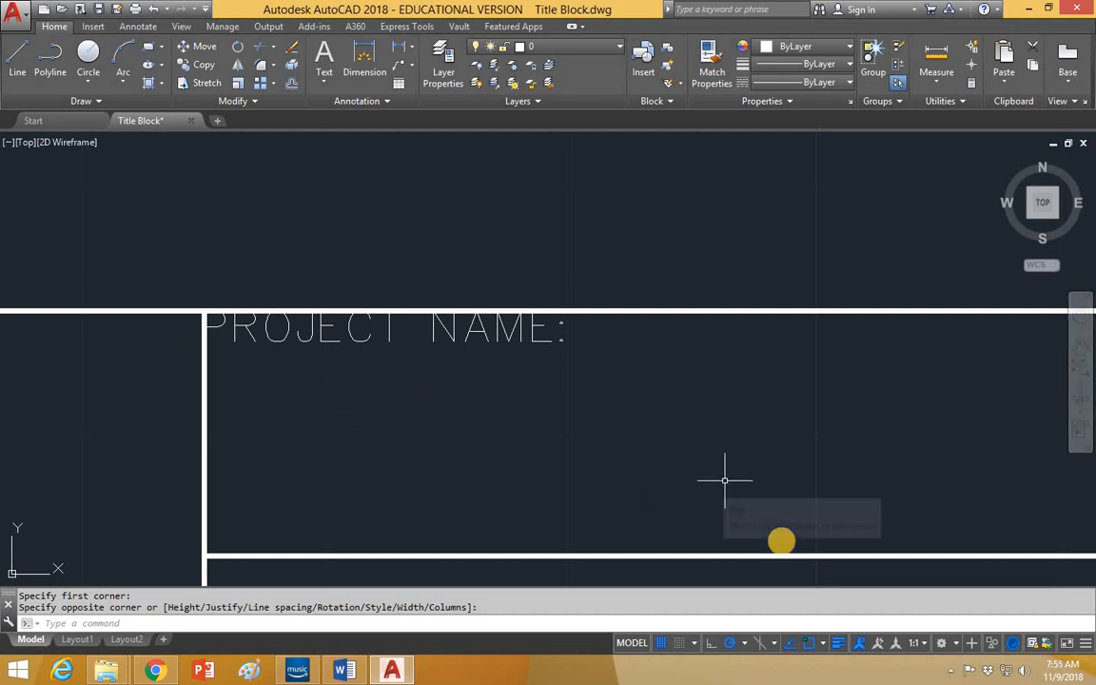
click(661, 644)
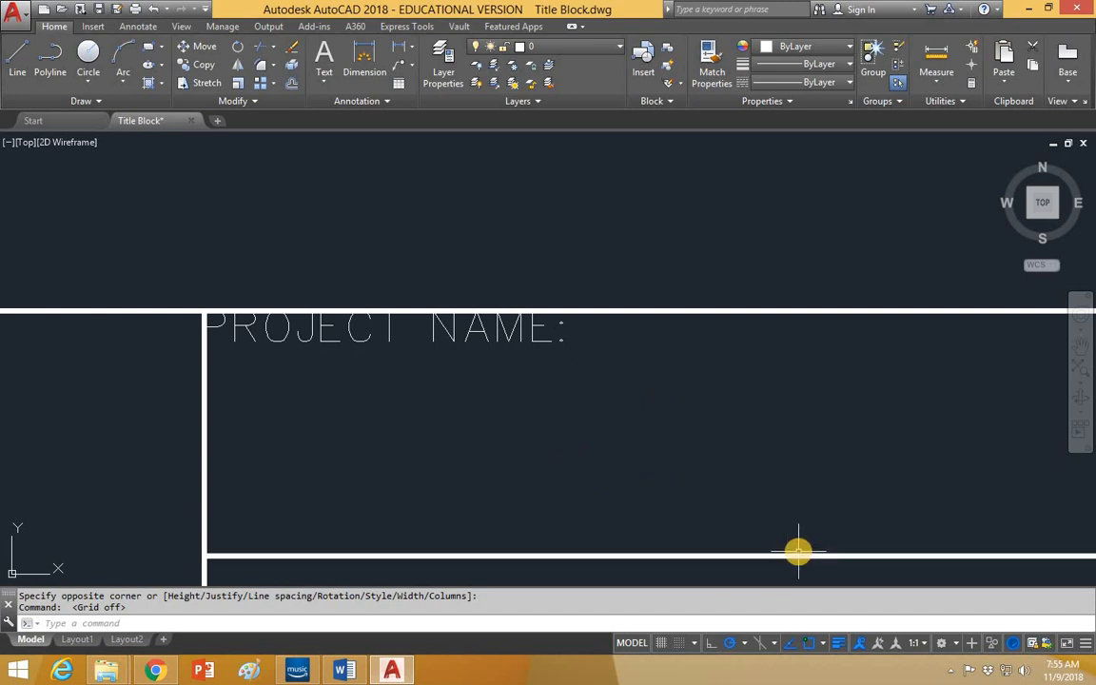
click(840, 644)
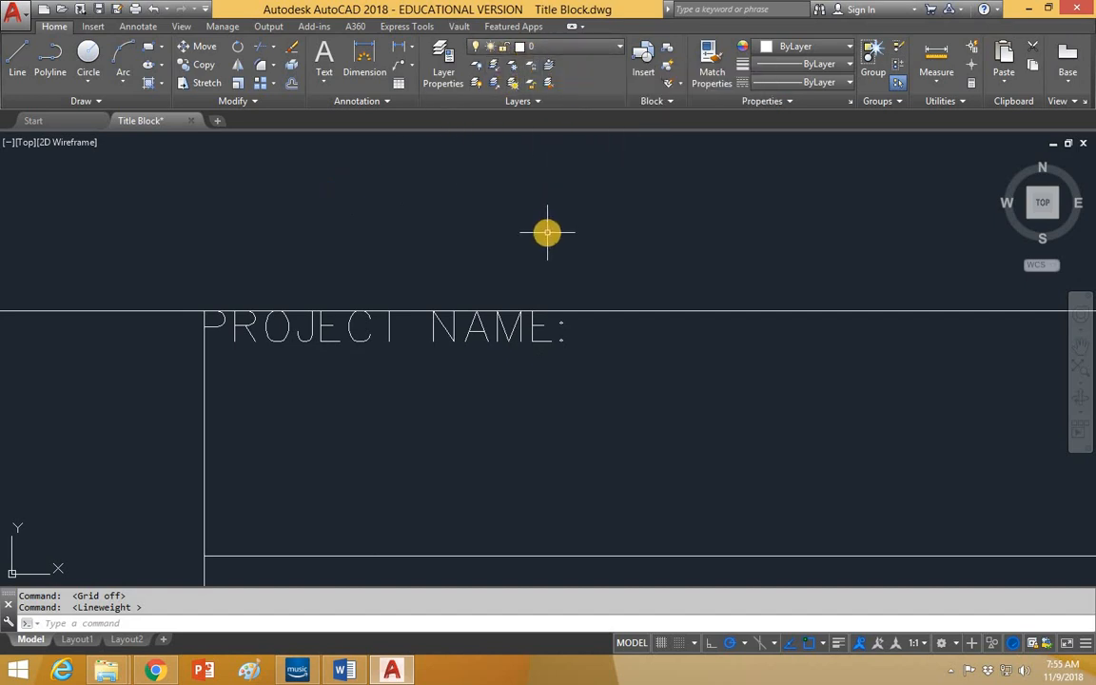
Step: Create a new layer named Fonts with a 0.20 mm lineweight
click(447, 54)
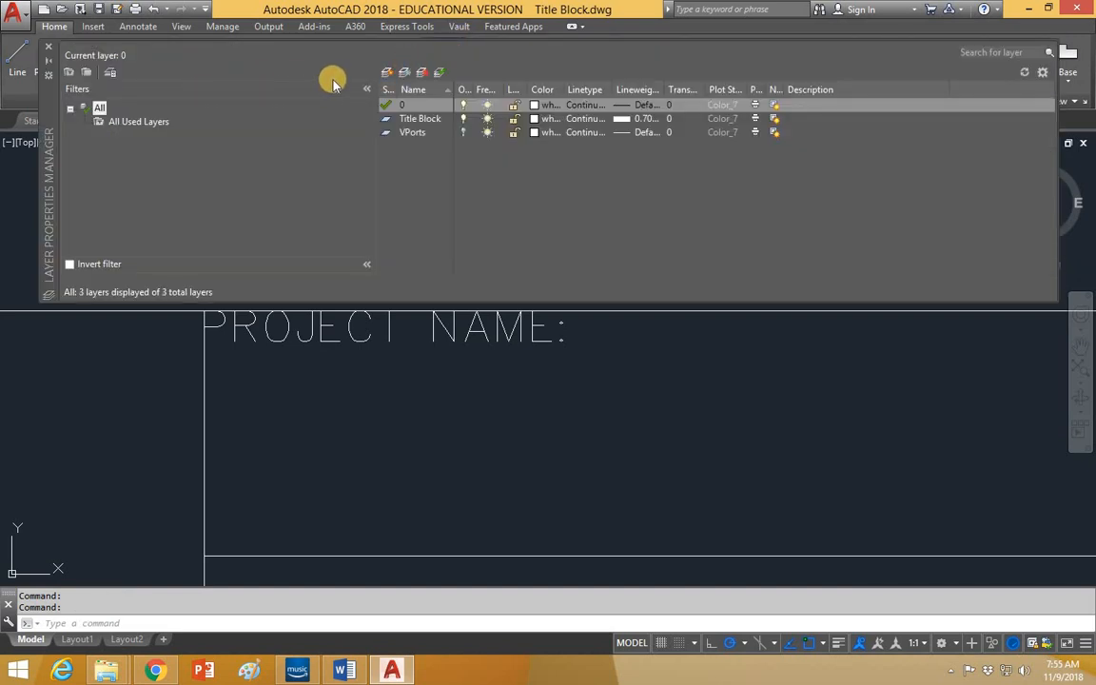
key(alt+n)
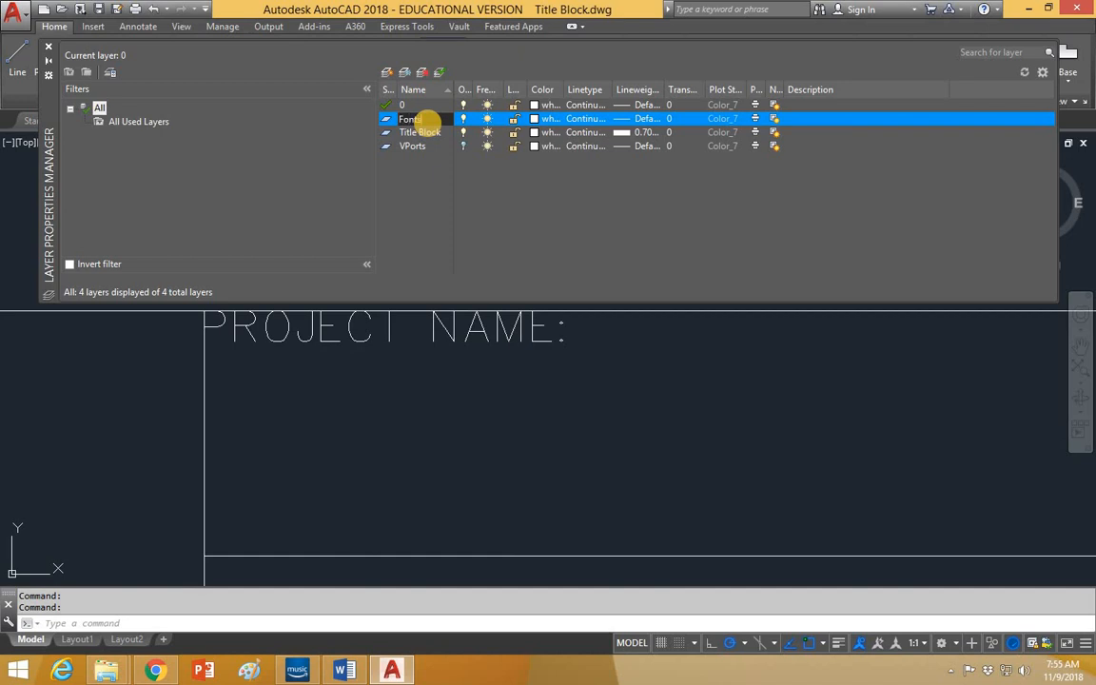
key(Return)
click(643, 120)
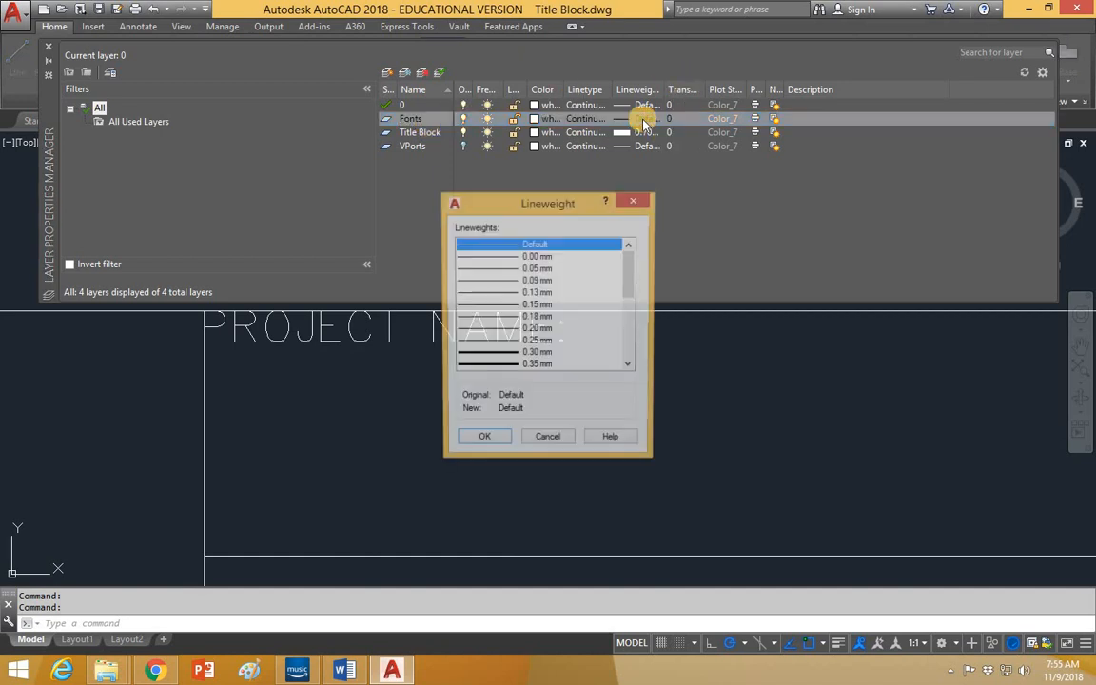
click(538, 329)
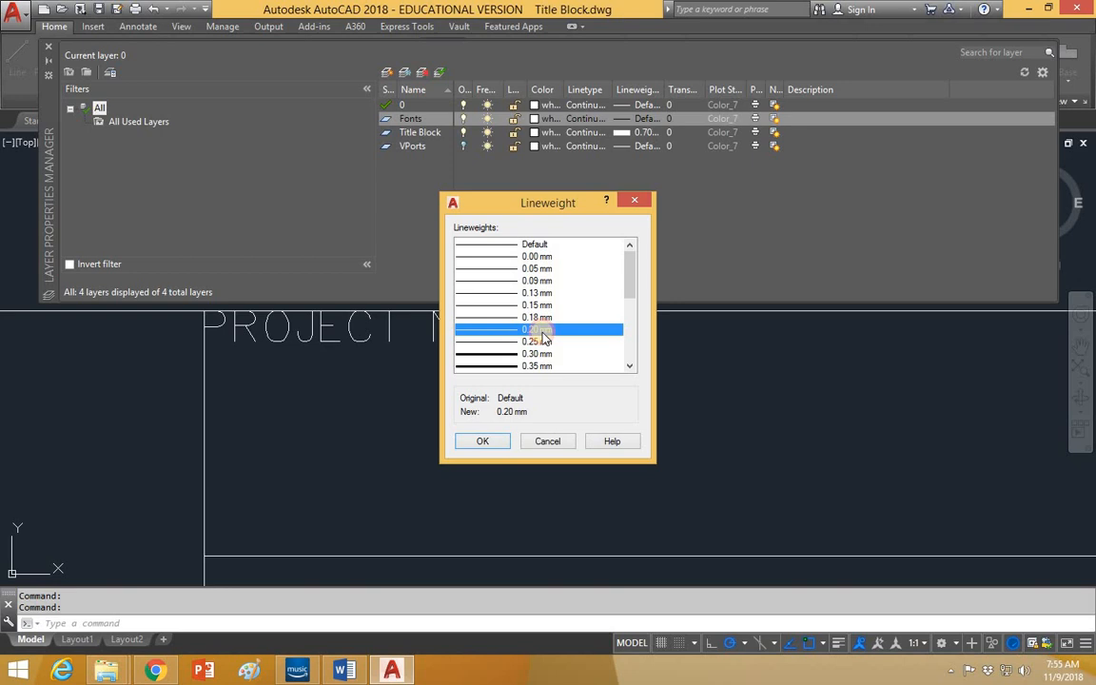
click(496, 443)
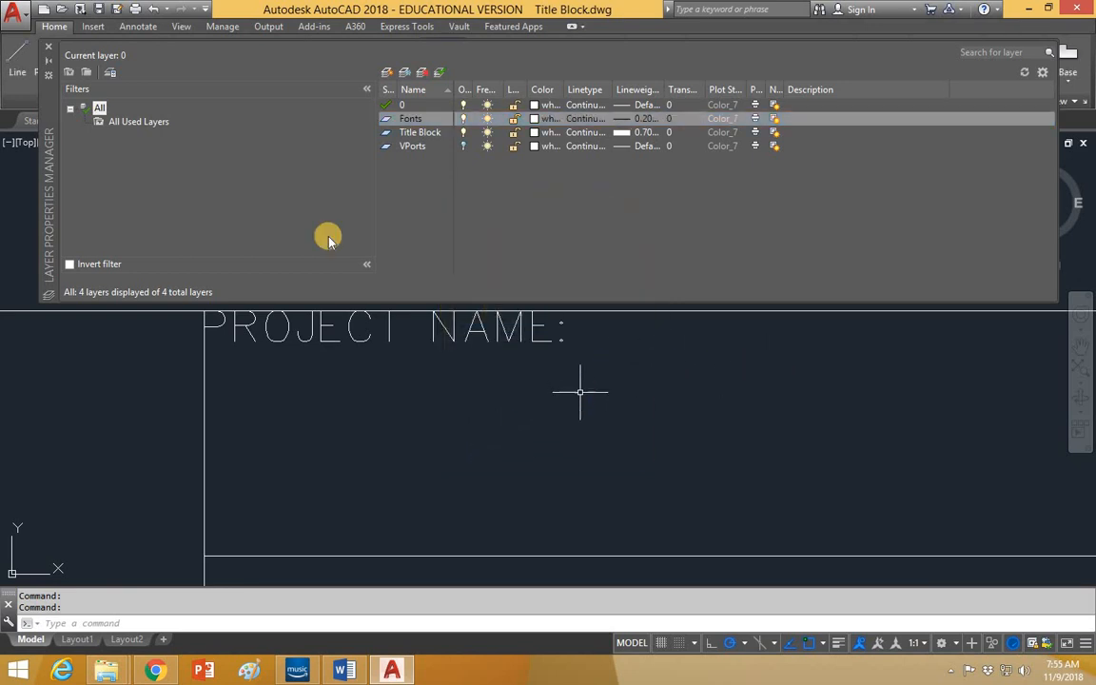
click(49, 48)
click(50, 56)
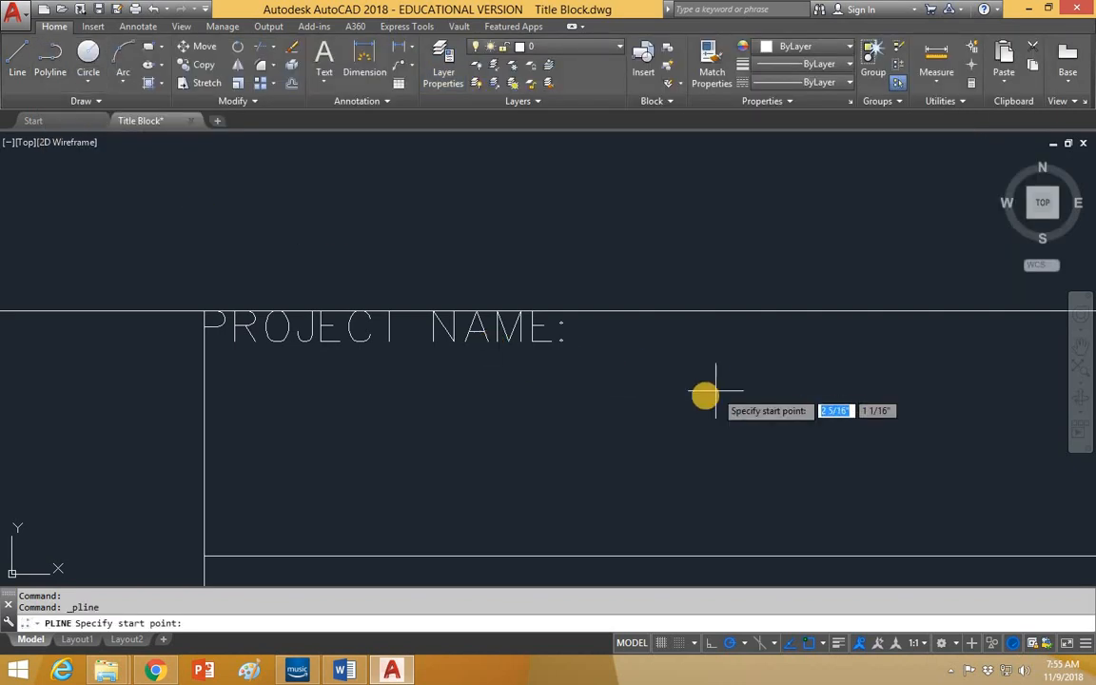
click(619, 359)
key(Escape)
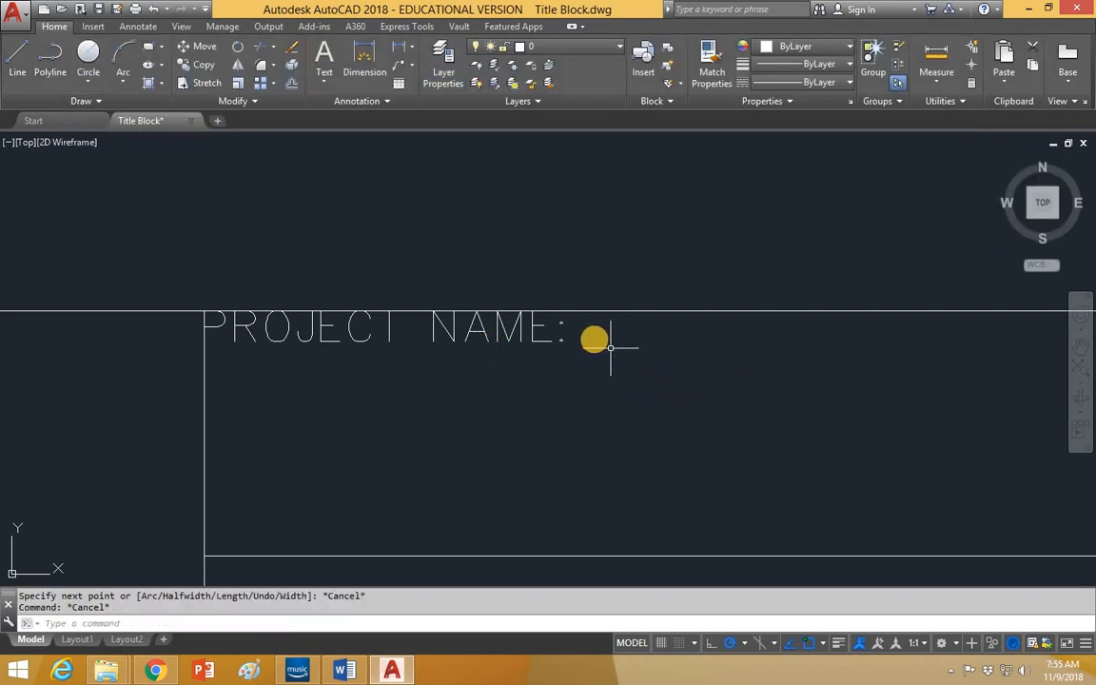
Step: Move the "PROJECT NAME:" text to the Fonts layer and clear the selection
click(597, 339)
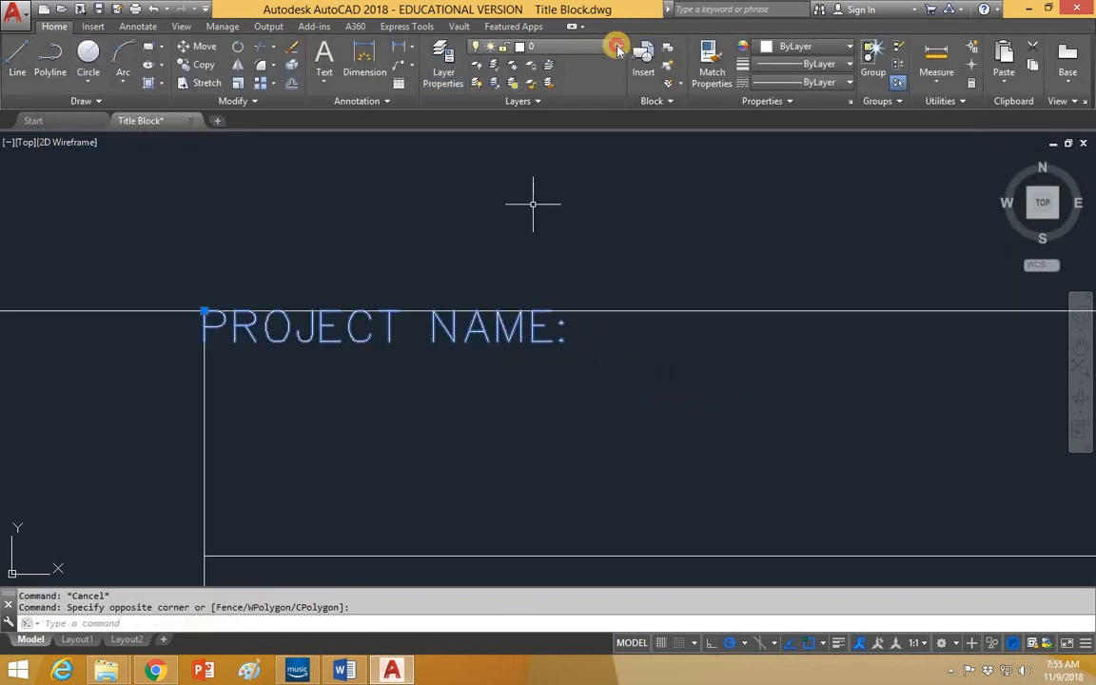
click(557, 45)
click(546, 84)
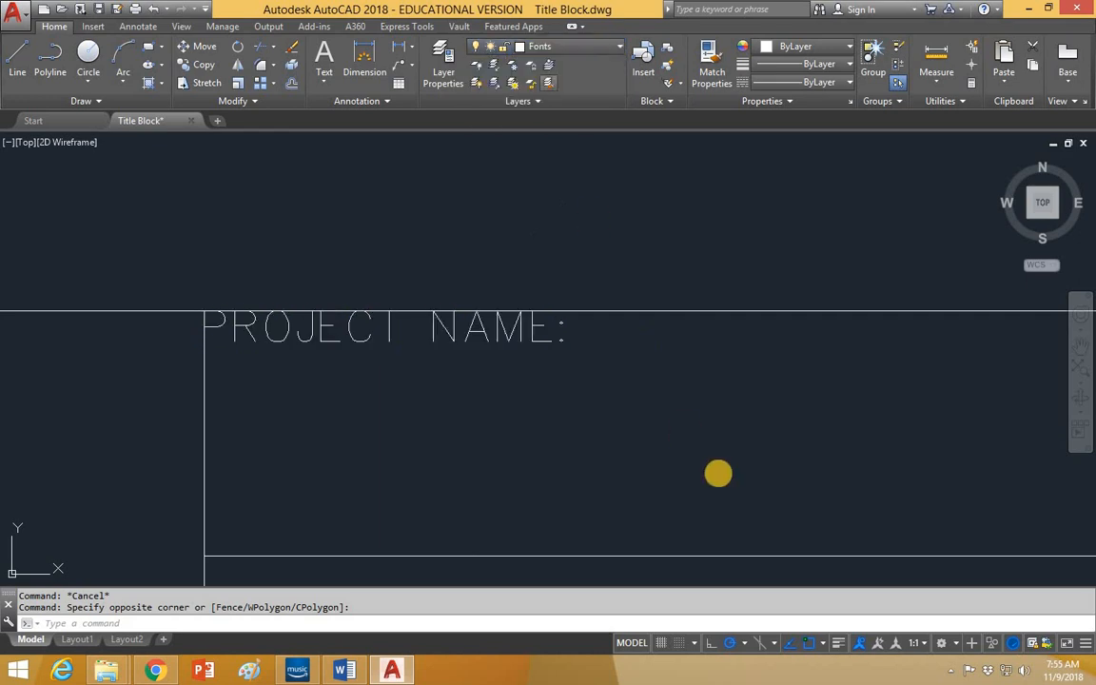
key(Escape)
key(Escape)
key(Escape)
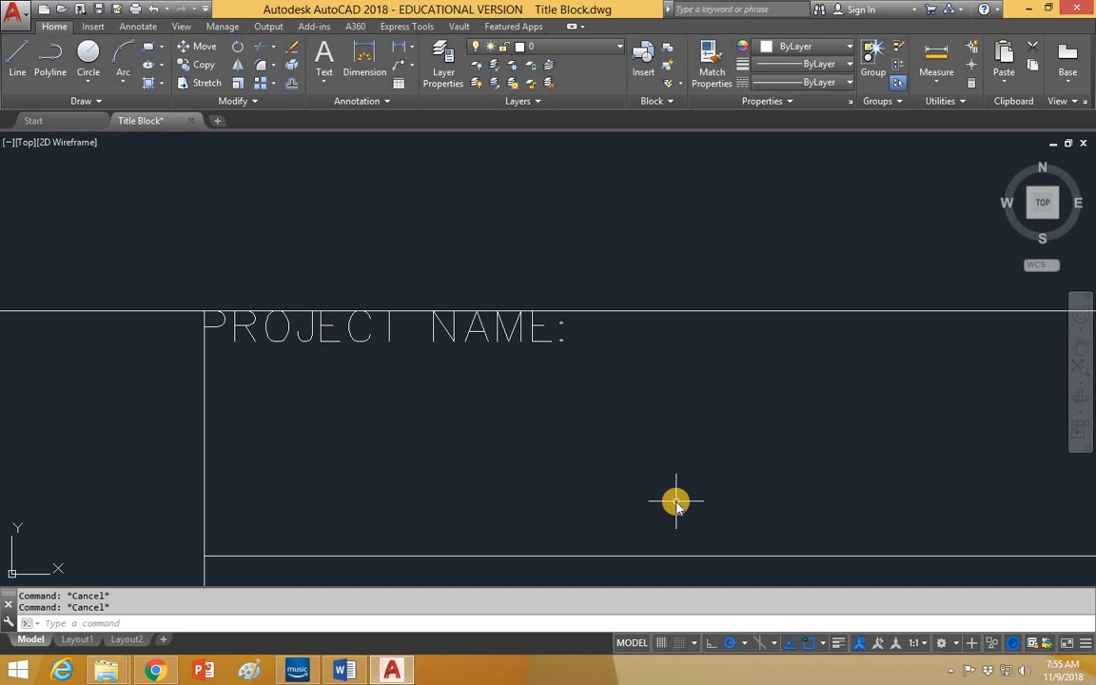
Step: Move the "PROJECT NAME:" text from its cell's upper-left corner by a relative offset of @1/16,-1/16
key(Return)
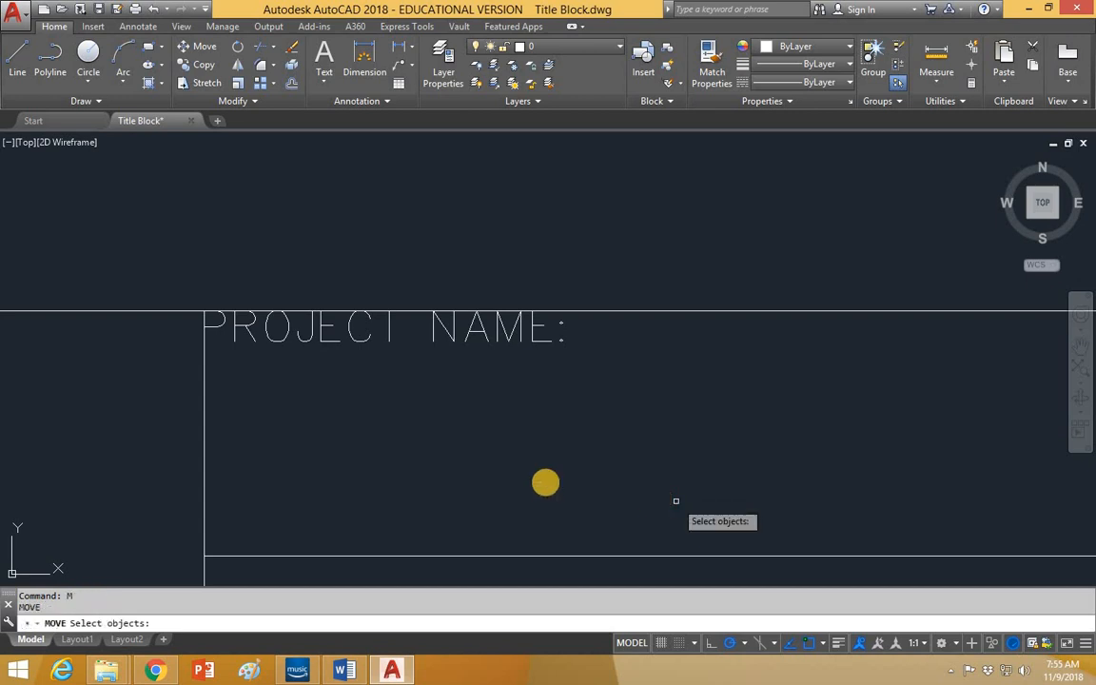
click(452, 326)
key(Return)
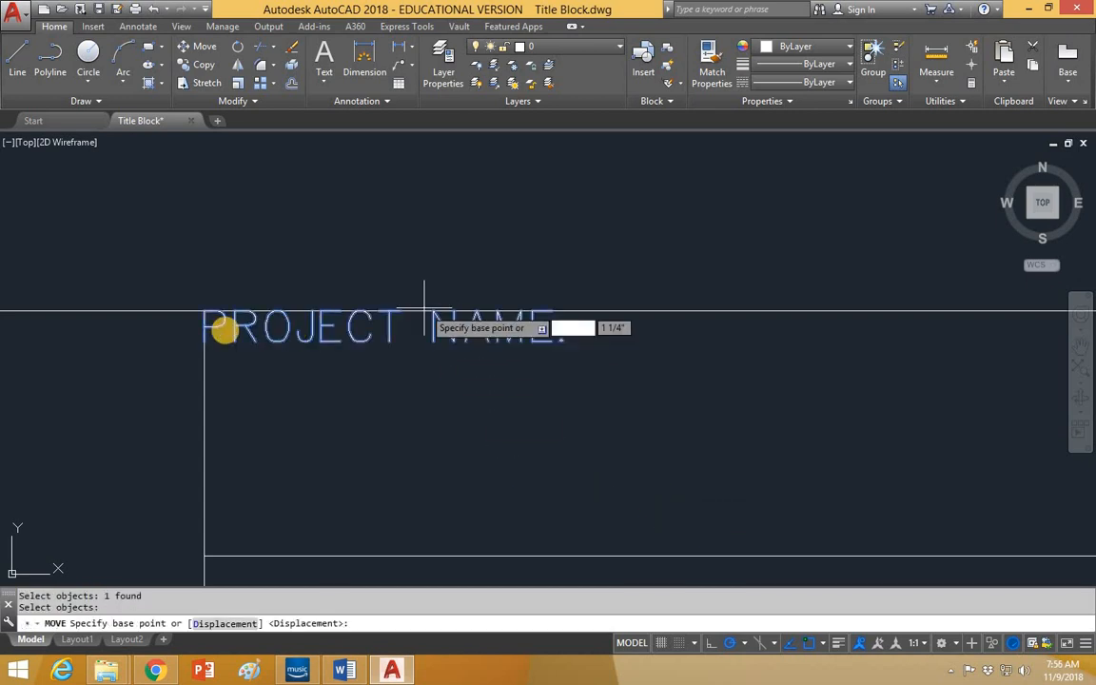
click(204, 311)
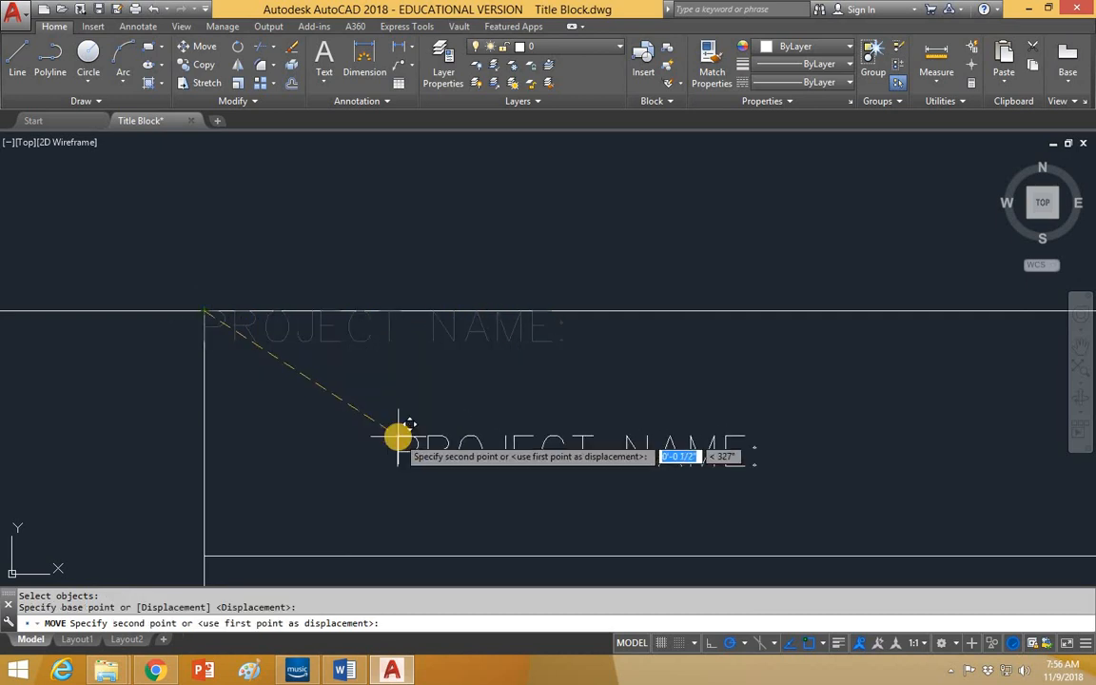
text(@)
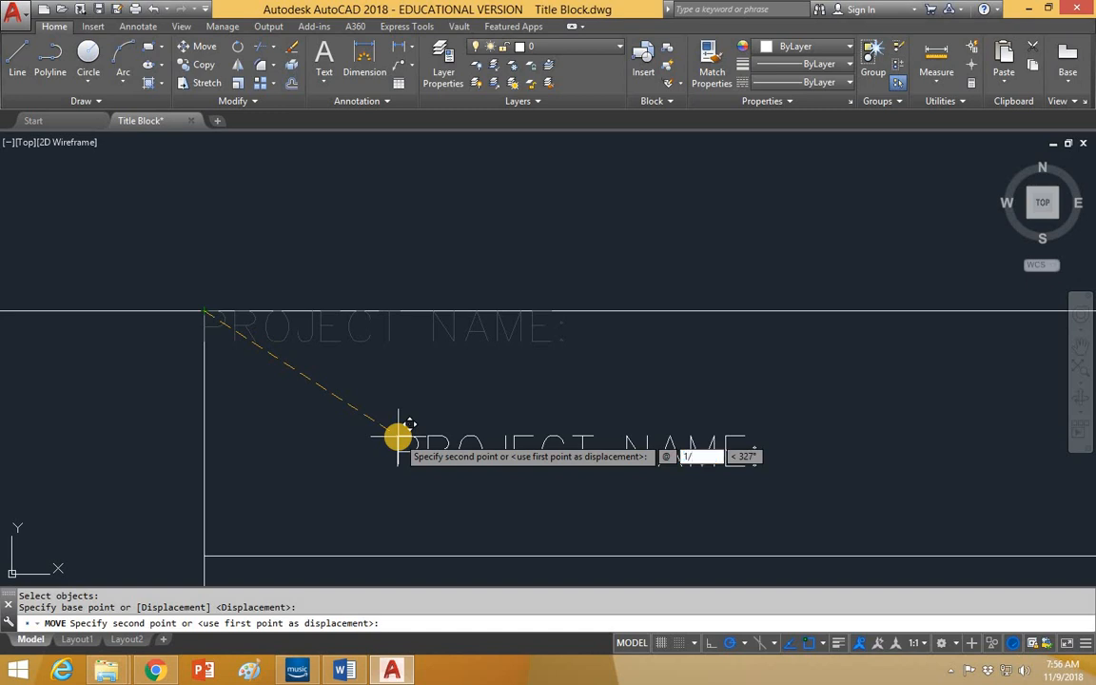
text(1/16,)
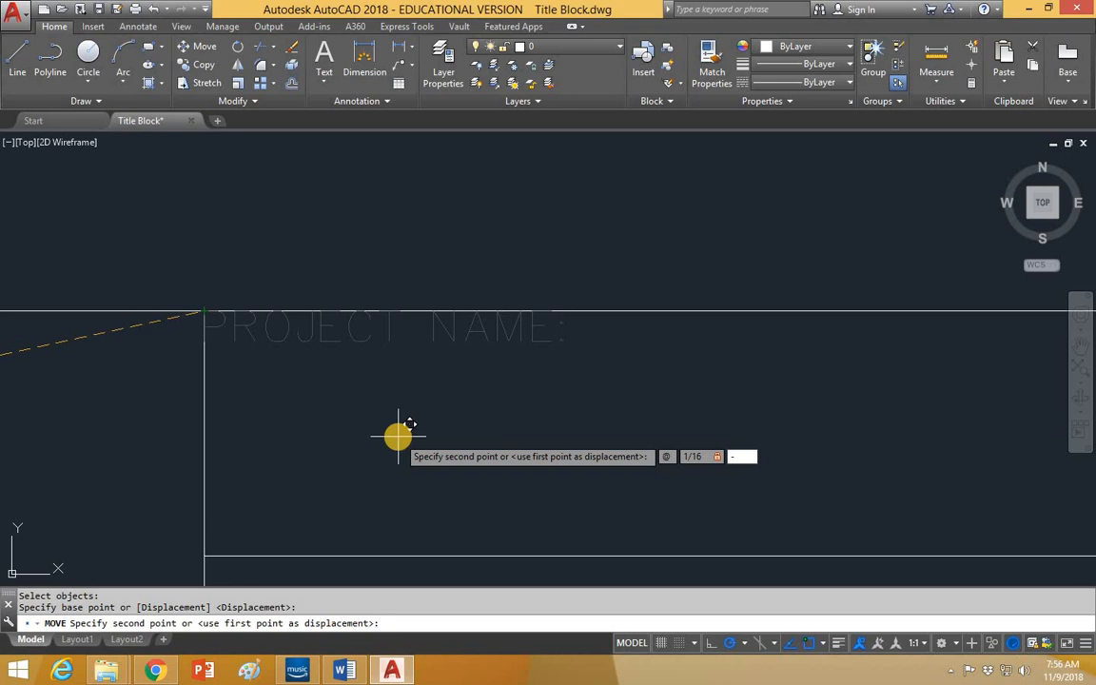
text(-1/16)
key(Return)
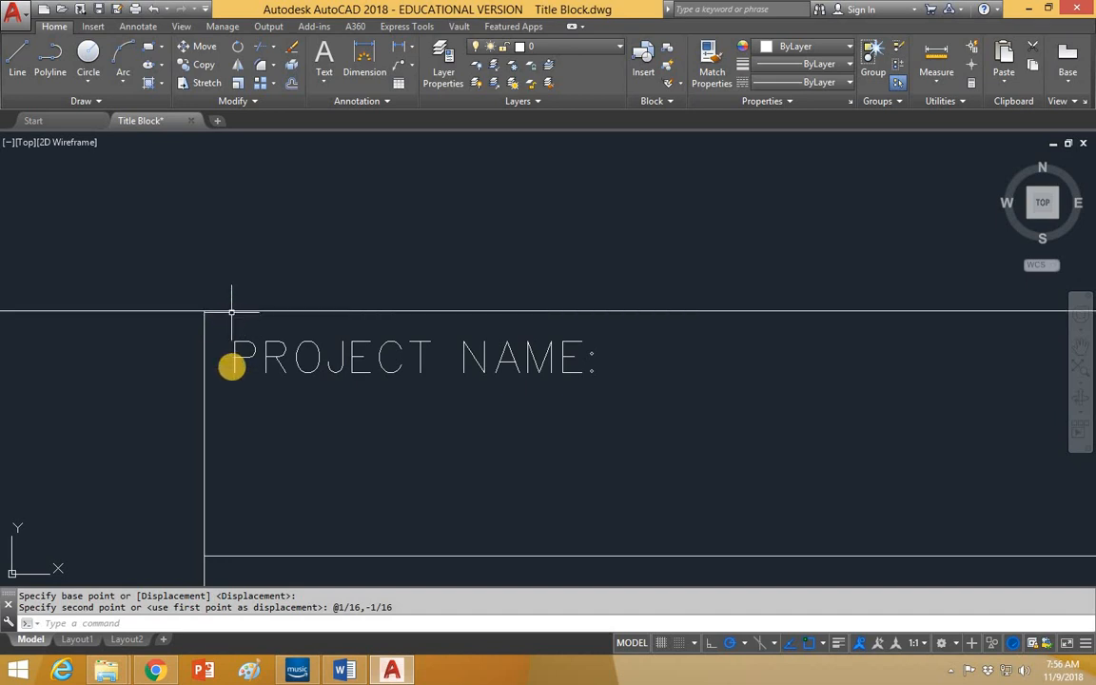
key(Escape)
key(Escape)
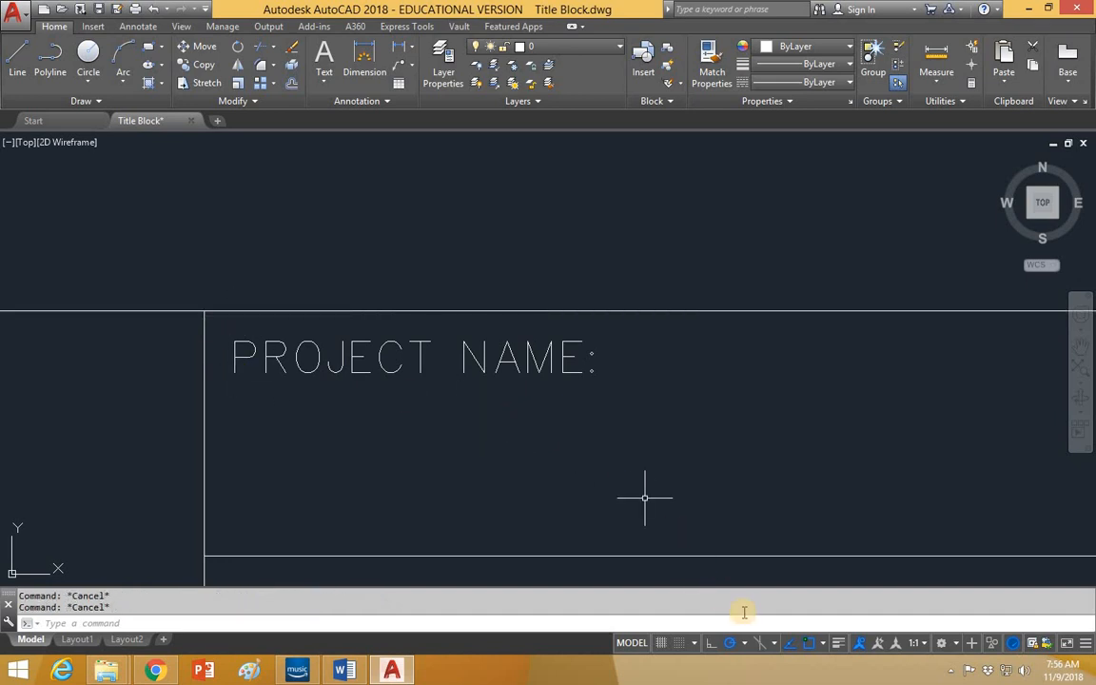
Step: Turn the lineweight display back on
click(839, 644)
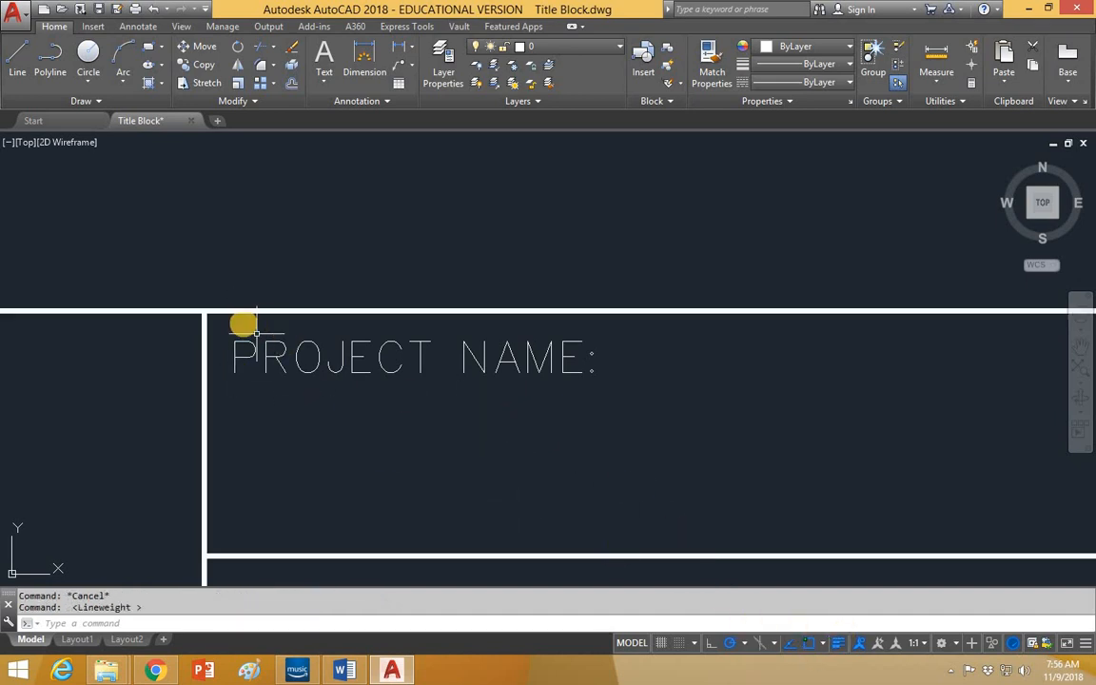
scroll(481, 407, down, 4)
scroll(776, 447, down, 2)
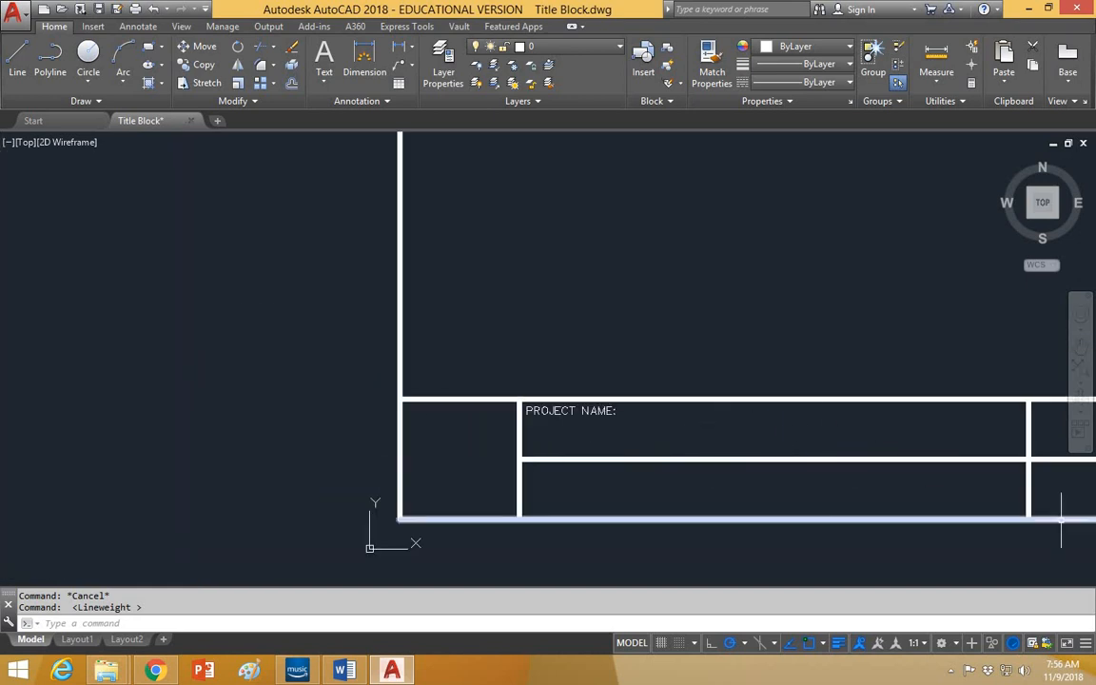
Step: Copy the "PROJECT NAME:" text into the long cell directly below, using the cells' upper-left corners as base and second points
scroll(589, 424, up, 2)
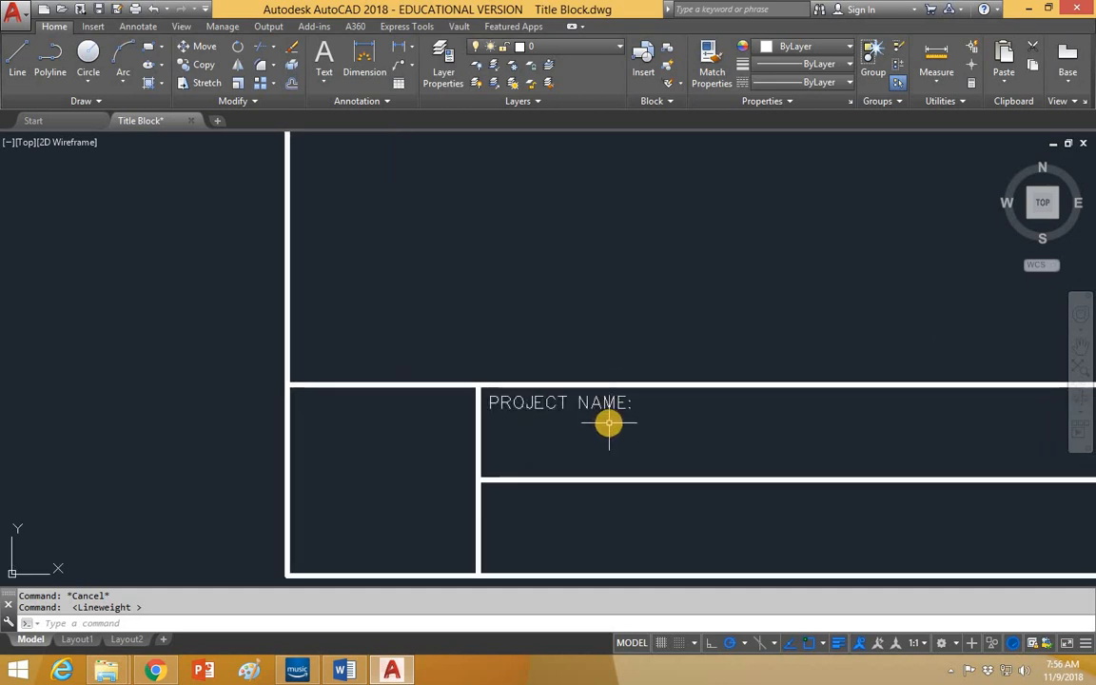
text(cp)
key(Return)
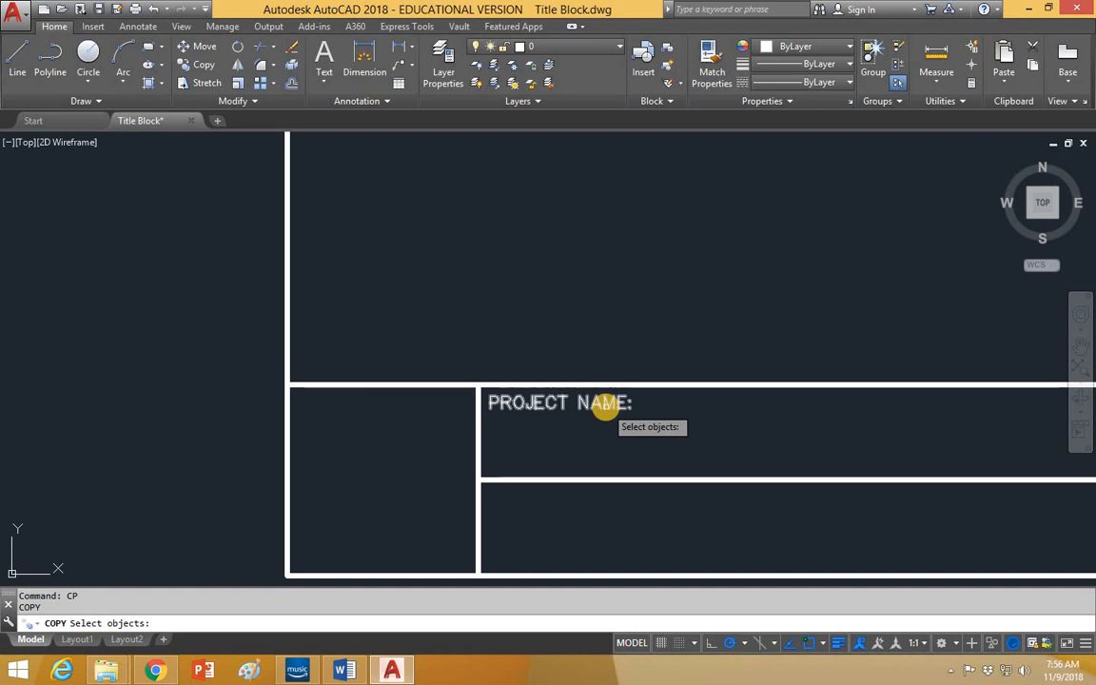
click(605, 405)
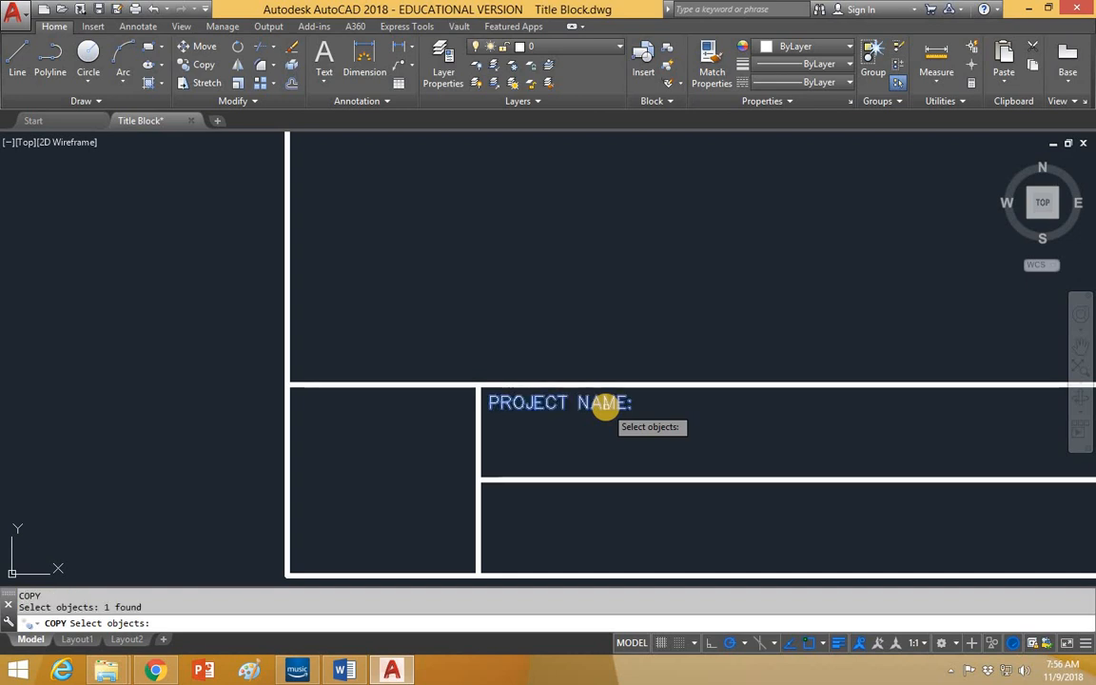
key(Return)
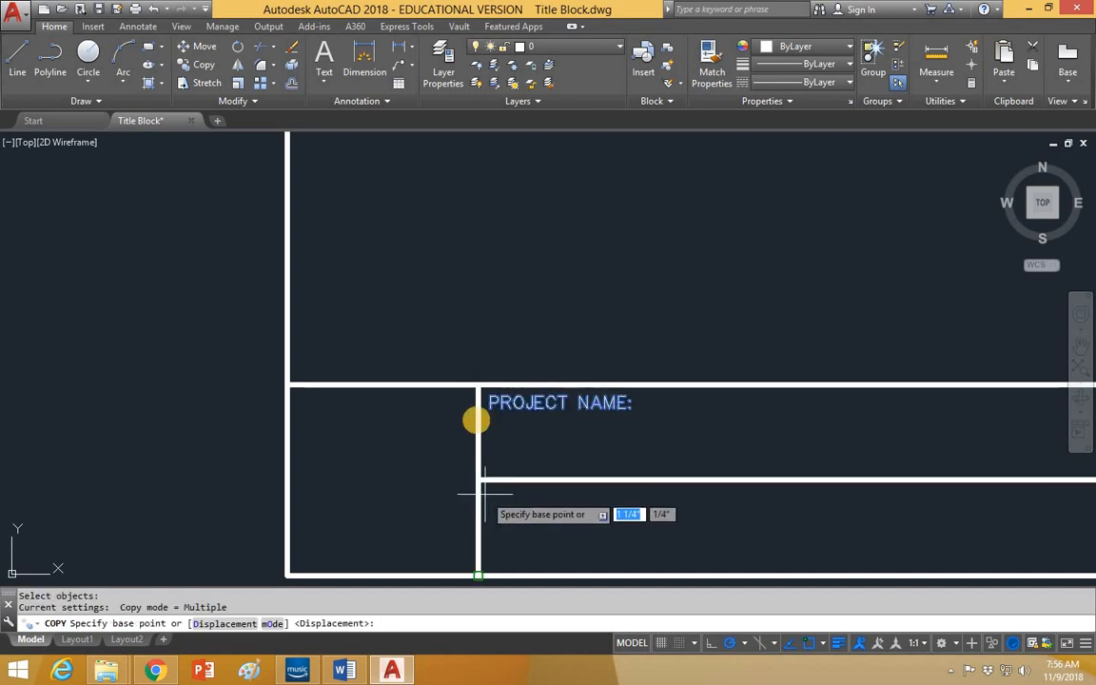
click(479, 385)
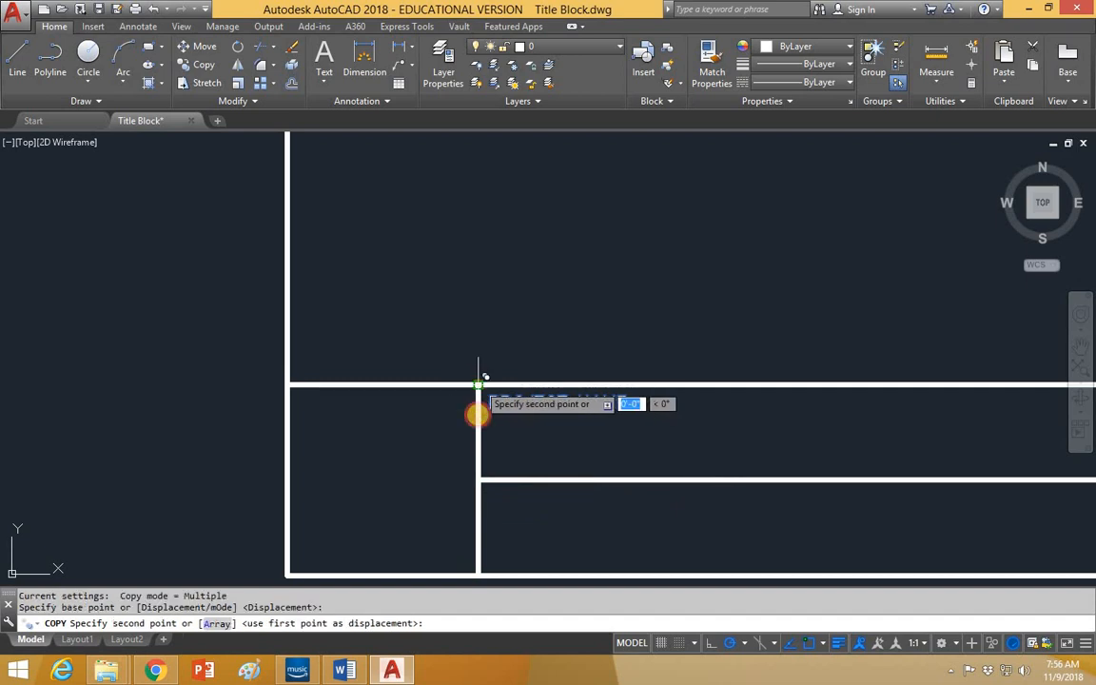
click(478, 480)
Step: Place further copies at the upper-left corners of the adjacent wide upper cell and the four small cells beneath it, ending the Copy command
middle_drag(815, 435, 141, 447)
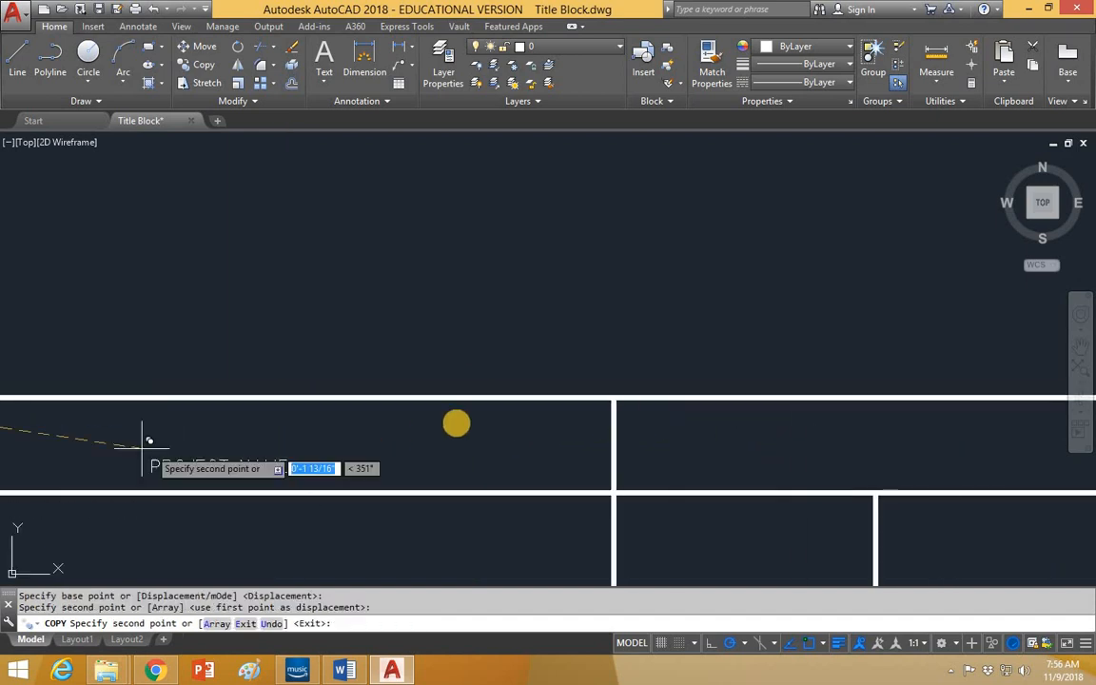
click(614, 398)
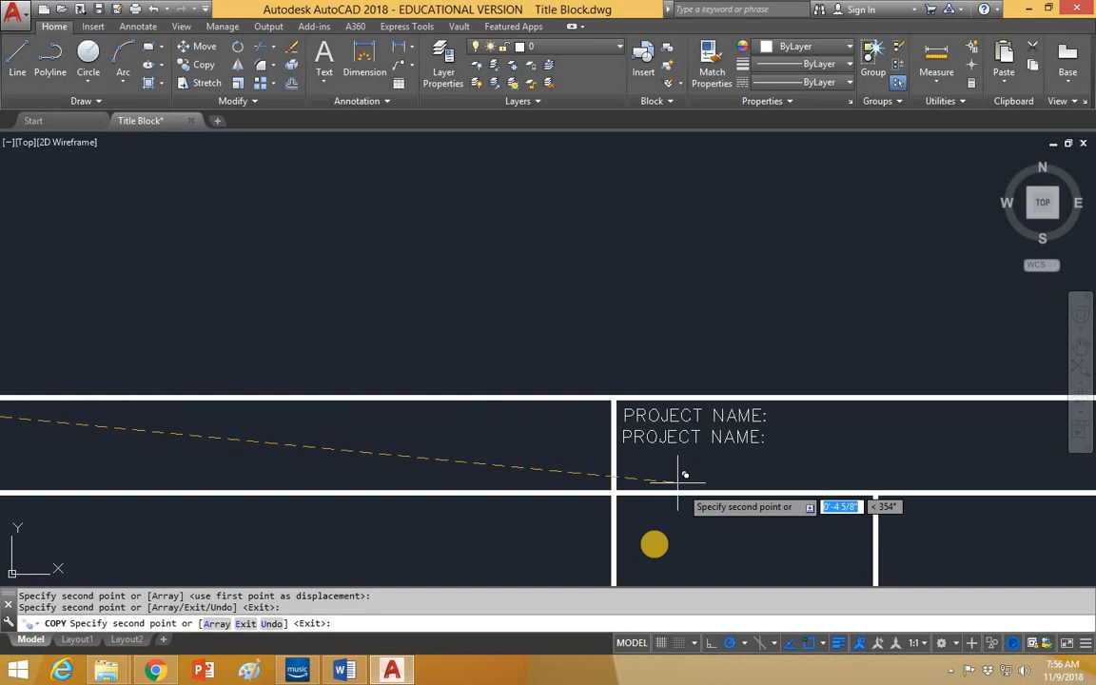
click(614, 493)
click(876, 494)
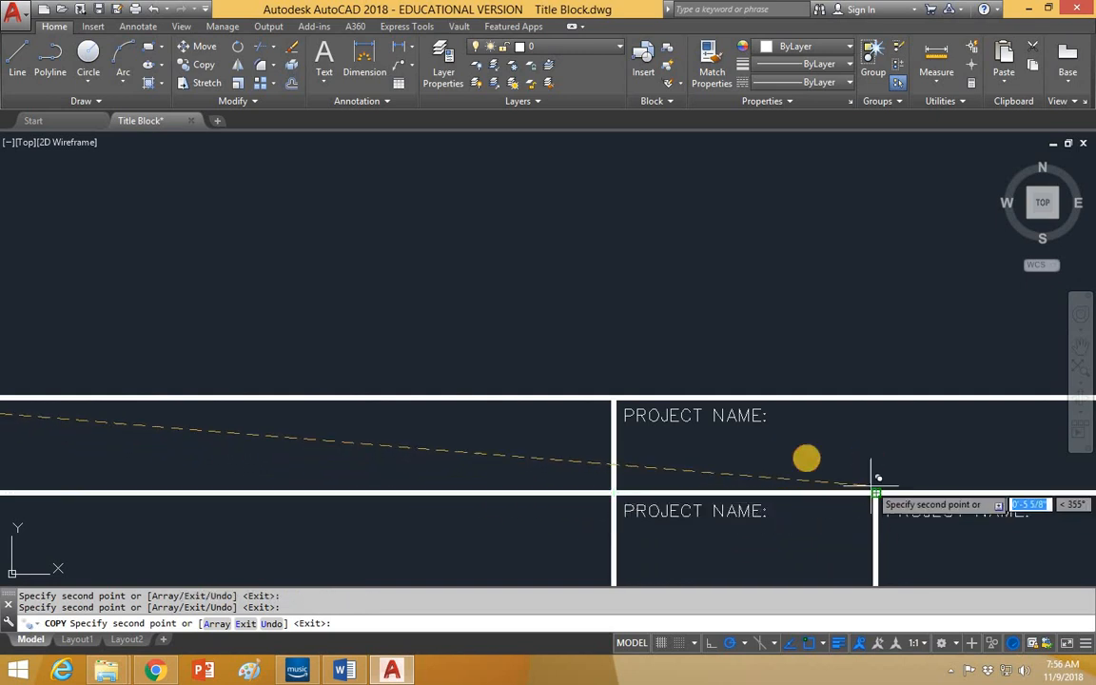
middle_drag(808, 455, 138, 427)
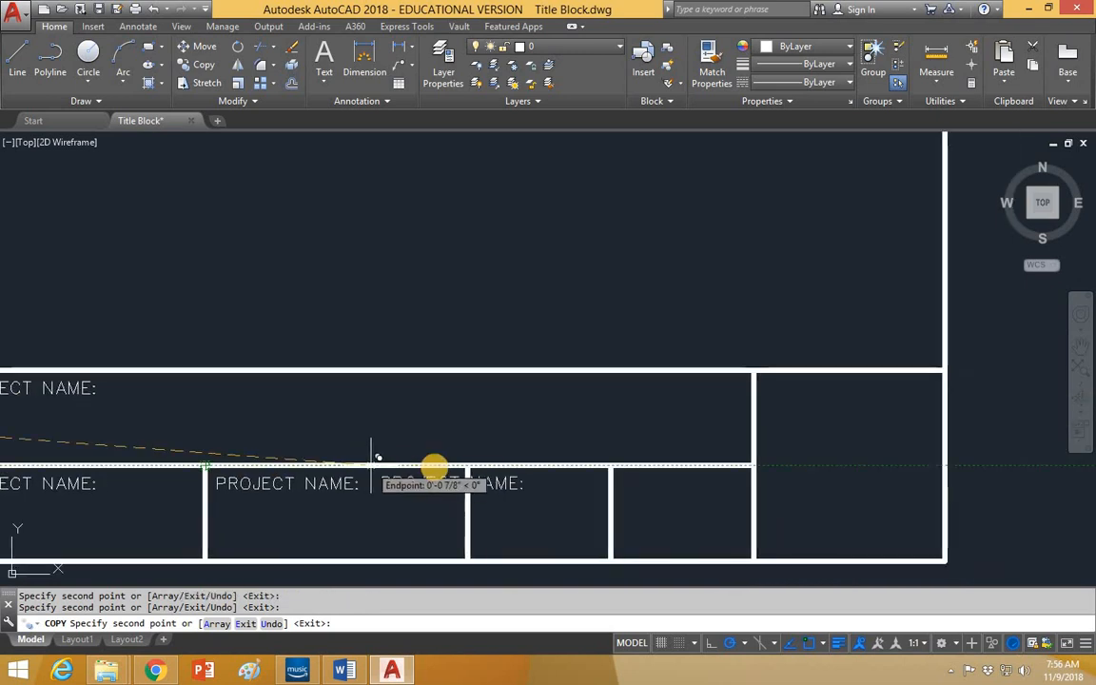
click(460, 468)
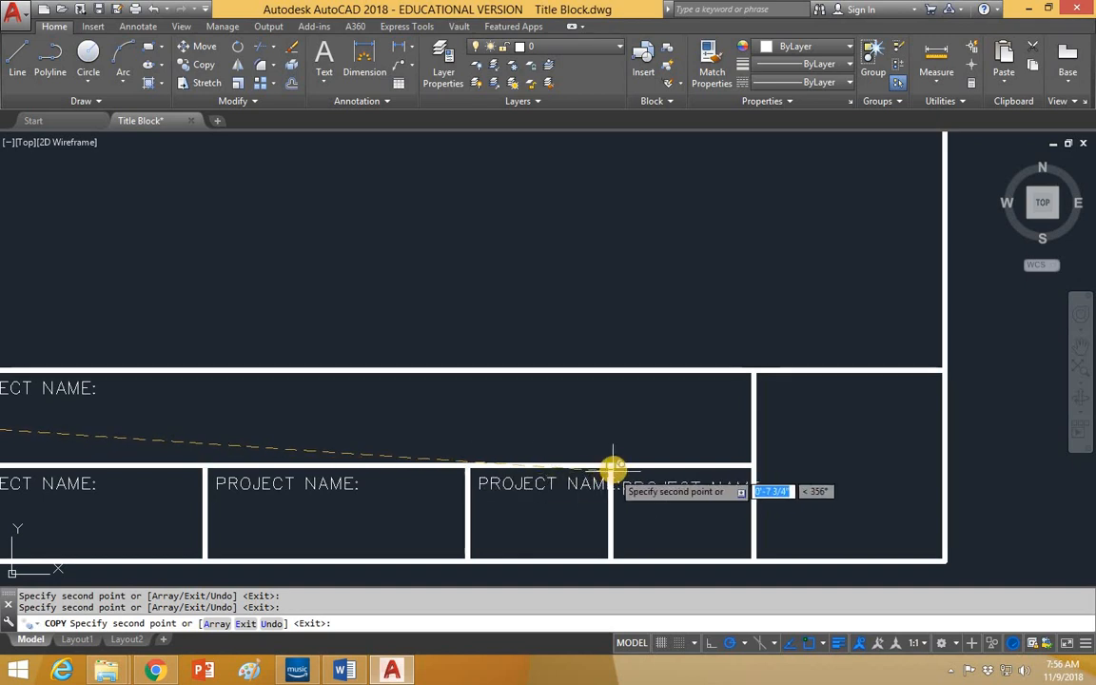
click(611, 466)
key(Escape)
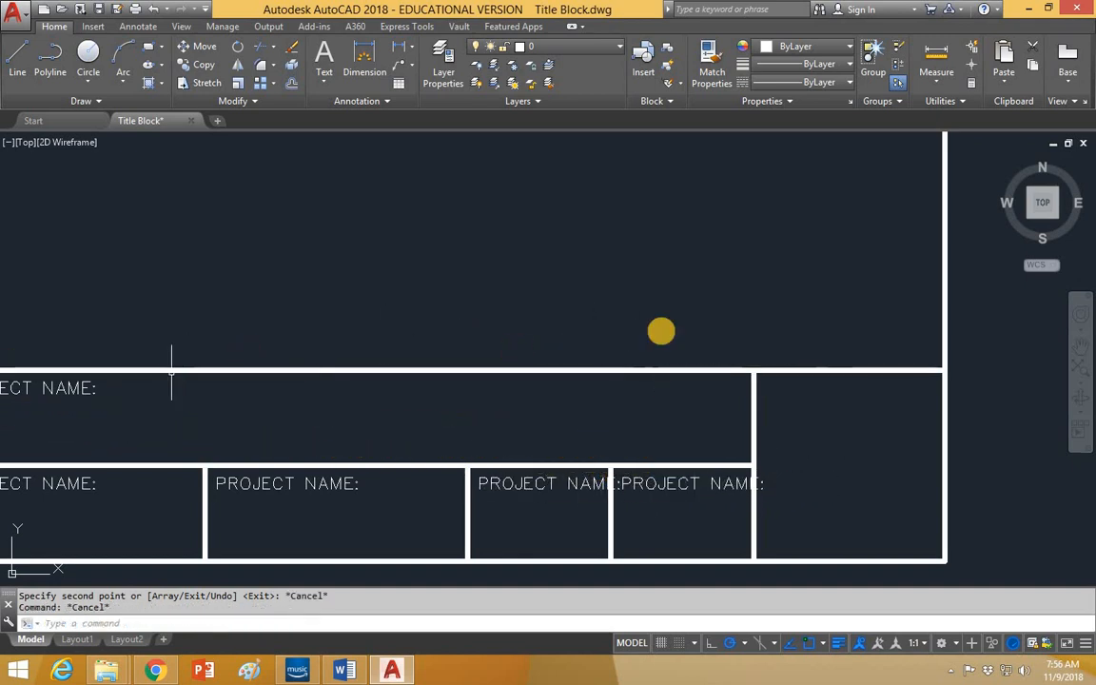
Step: Change the copied label in the long lower-left cell to "DRAWING NAME:"
middle_drag(331, 384, 685, 318)
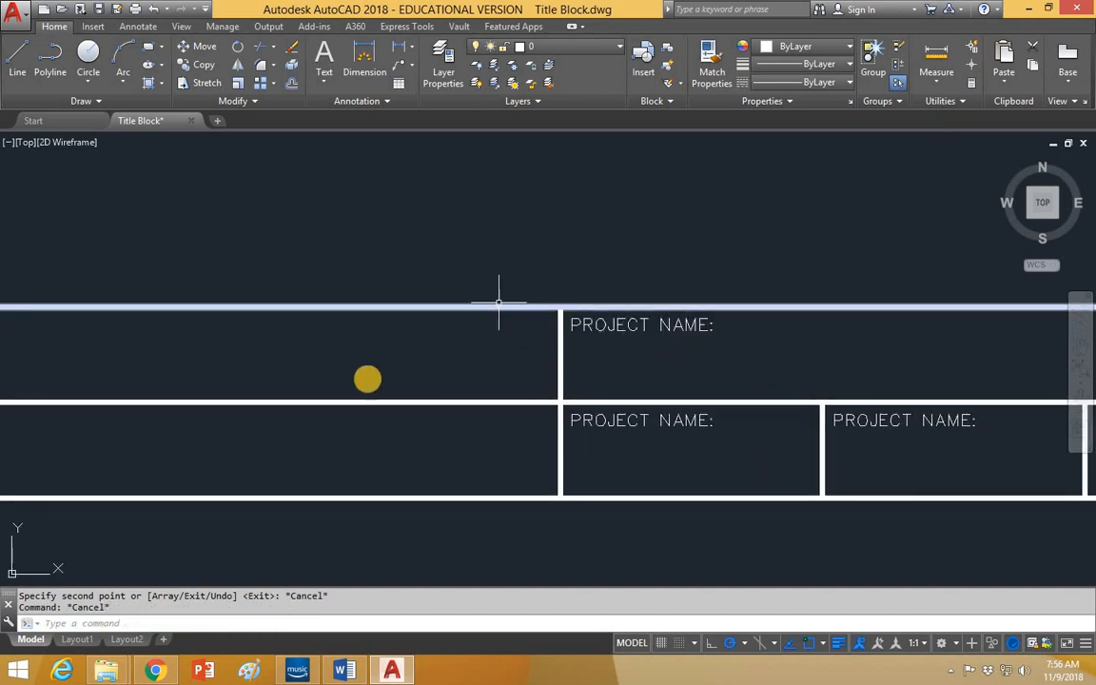
scroll(362, 374, down, 2)
middle_drag(362, 374, 580, 367)
double_click(366, 377)
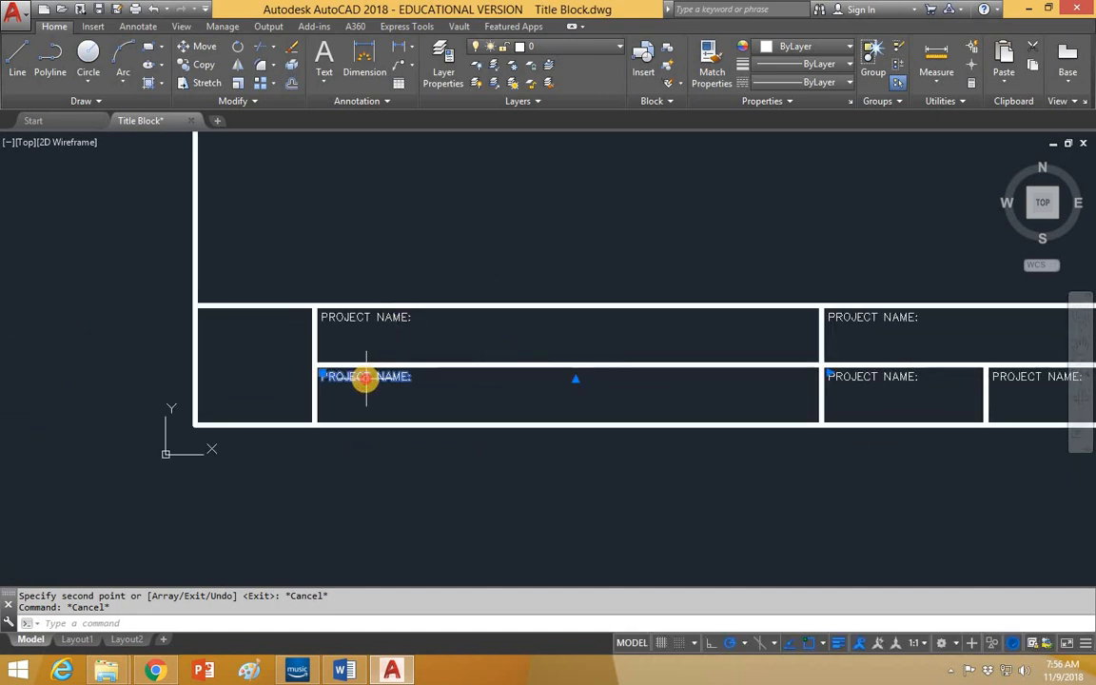
drag(366, 377, 294, 374)
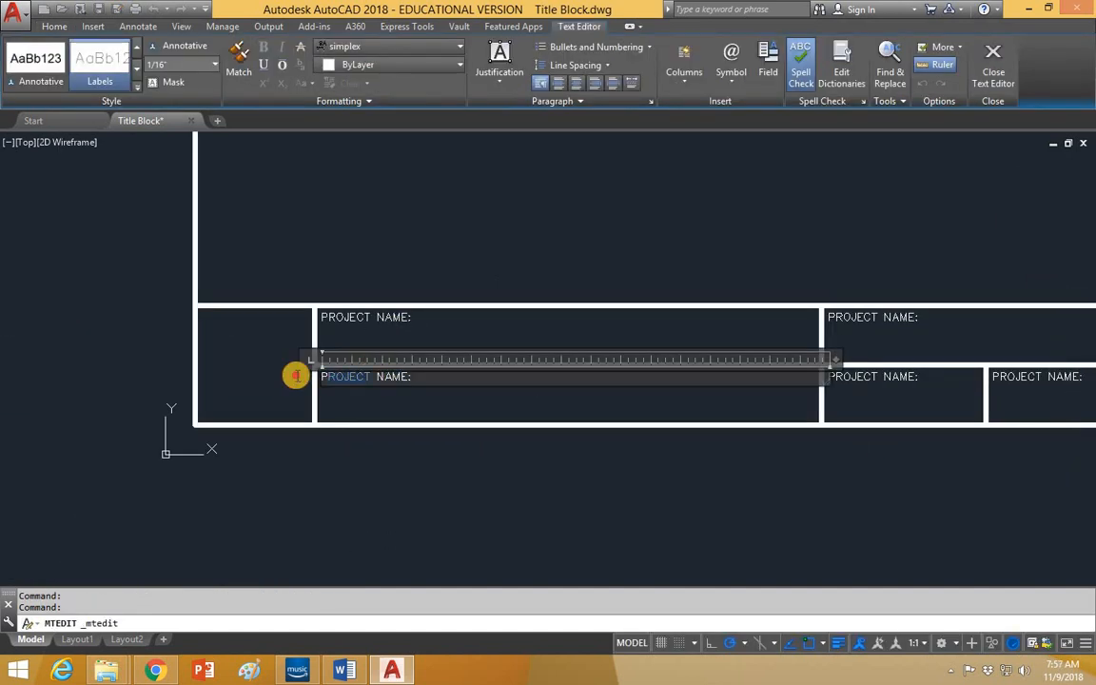
text(Dr)
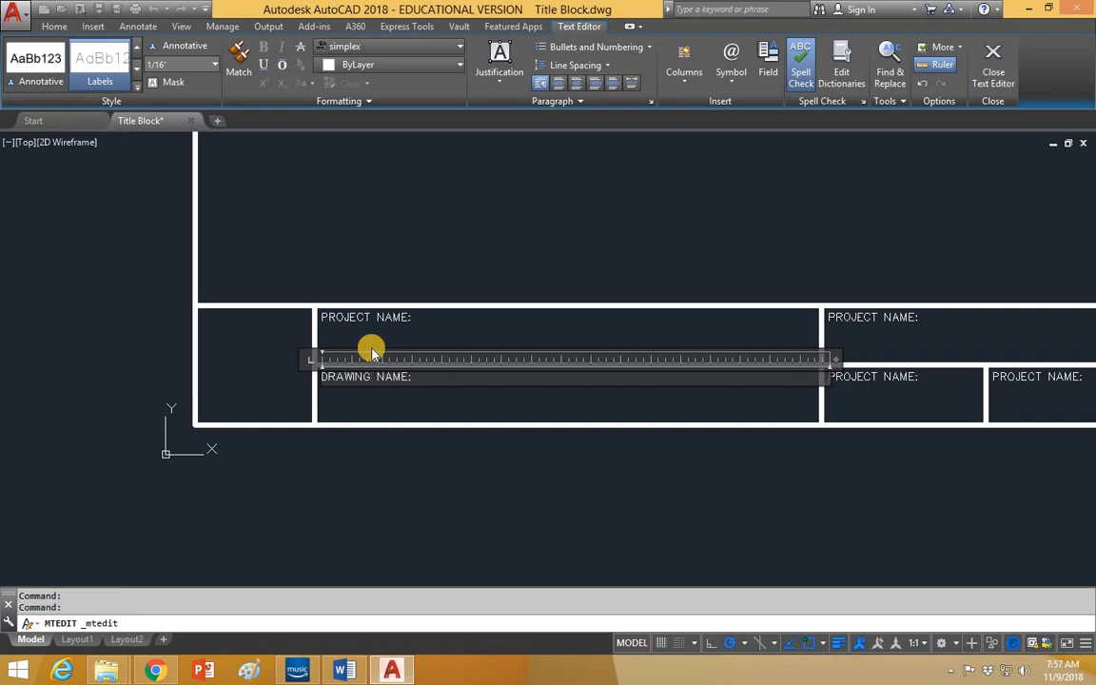
click(627, 258)
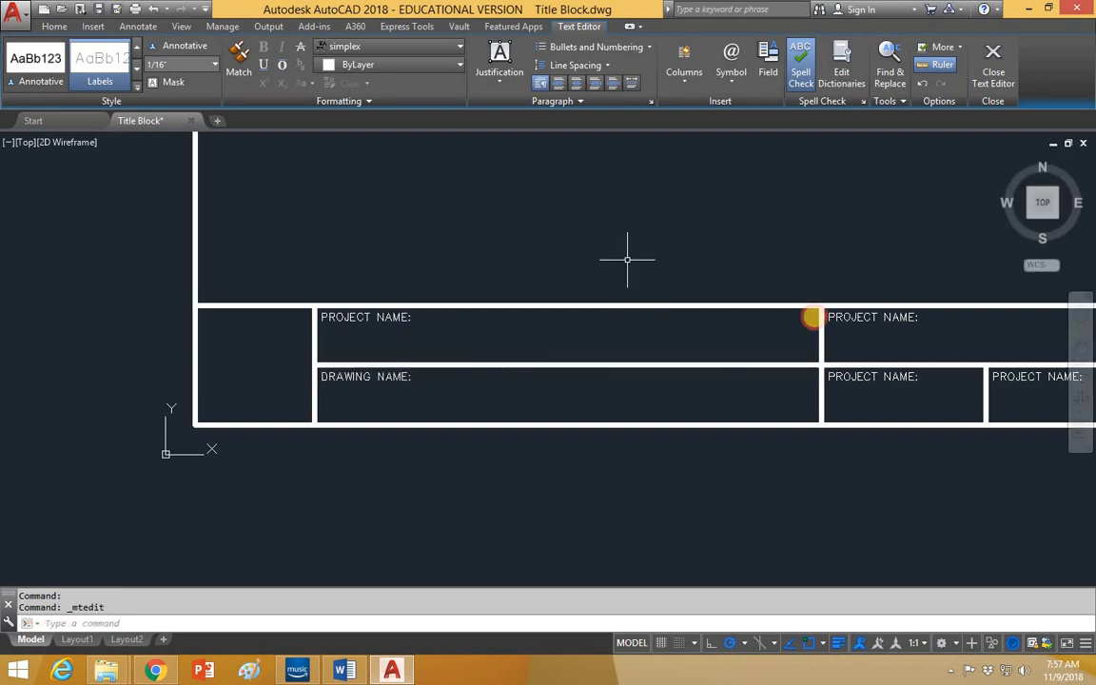
Step: Change the label in the wide upper cell beside "PROJECT NAME:" to "CREATED BY:"
double_click(852, 319)
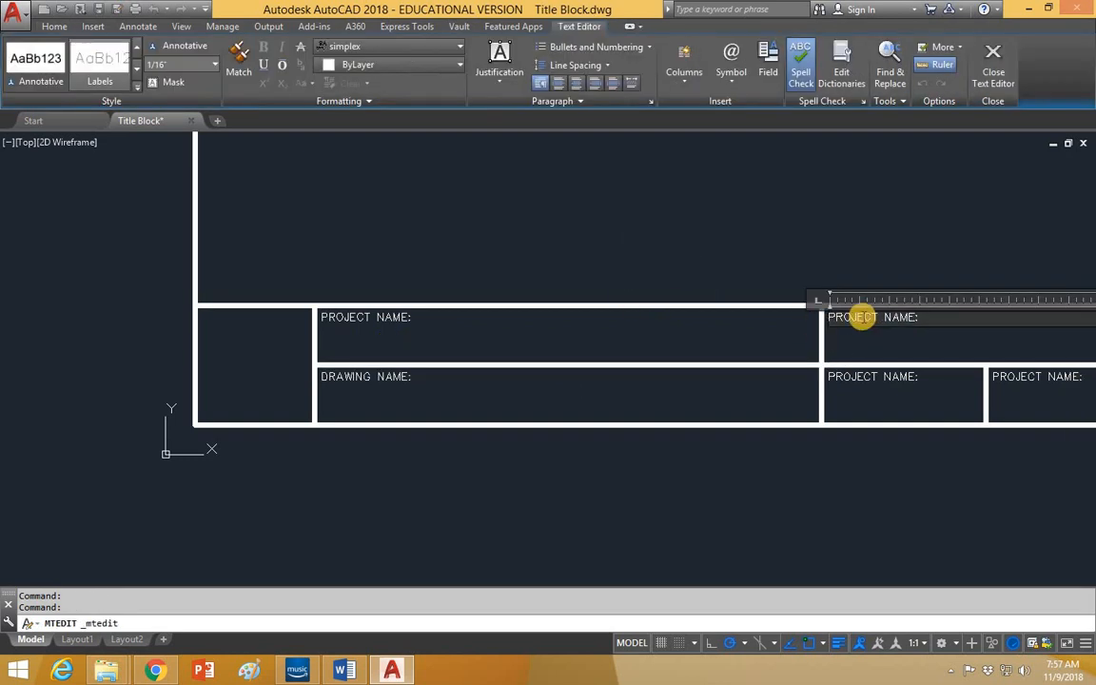
drag(912, 316, 819, 317)
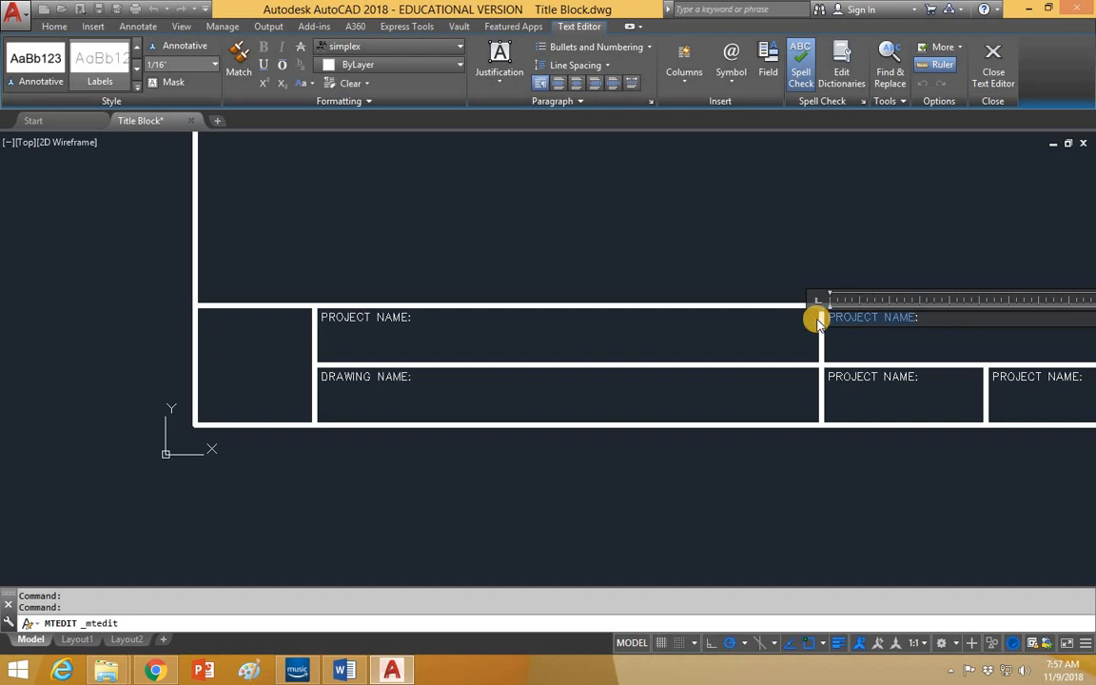
text(CREATED BY:)
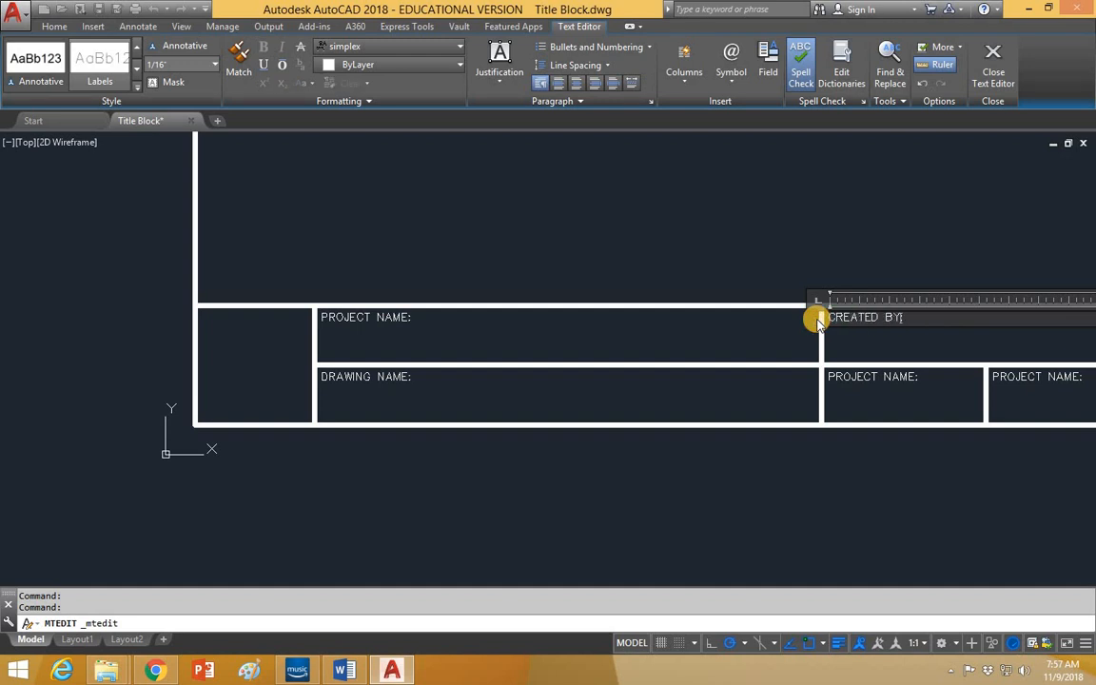
click(895, 376)
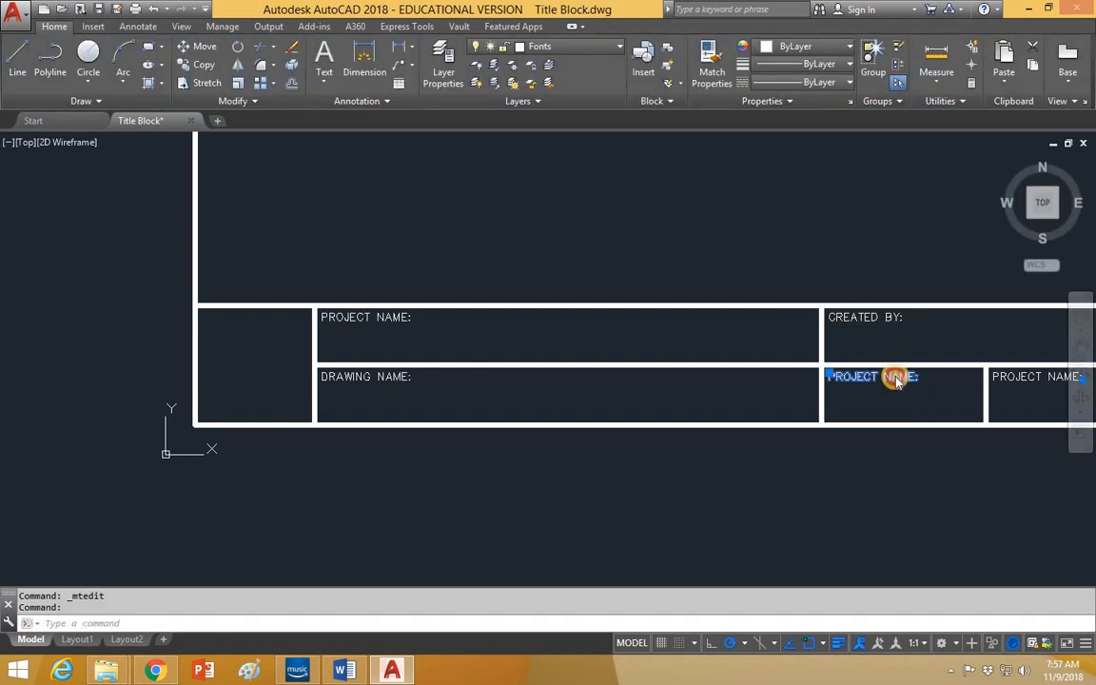
Step: Change the label in the first small cell below "CREATED BY:" to "DATE:"
double_click(899, 378)
drag(907, 376, 795, 379)
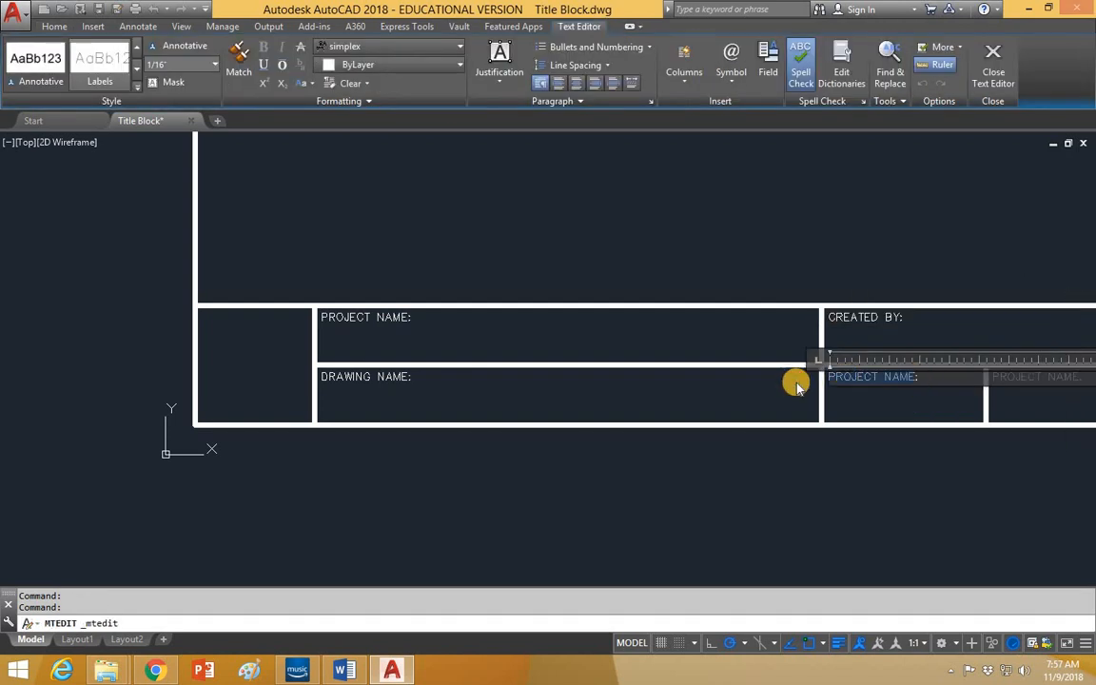
text(DATE:)
click(1027, 385)
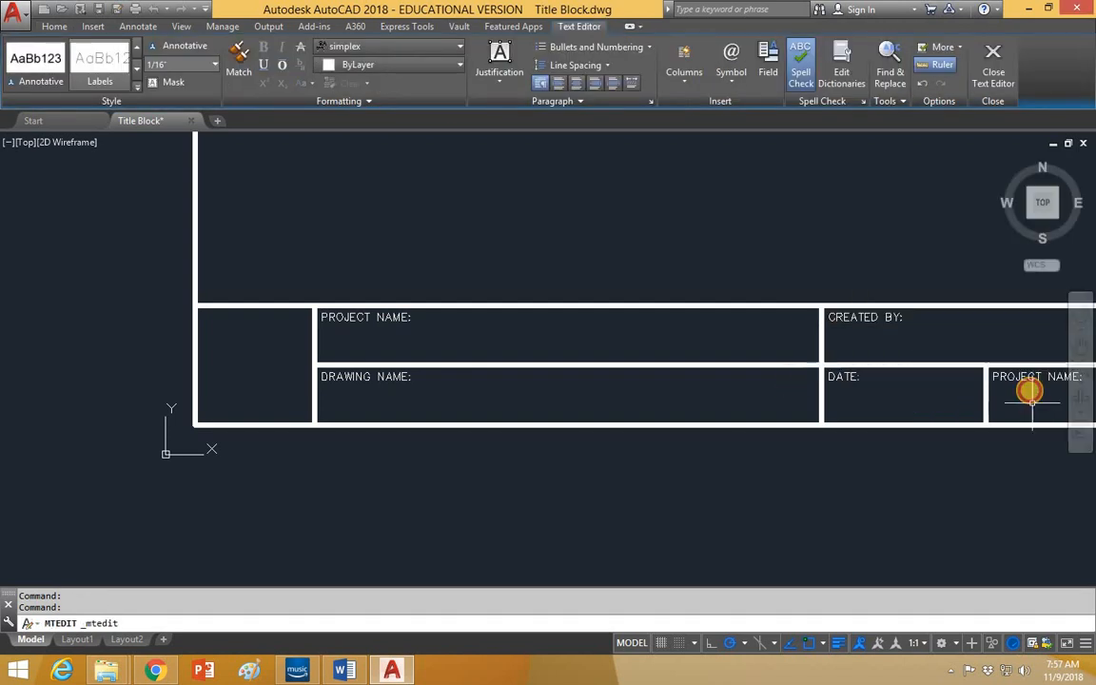
Step: Change the label in the small cell next to "DATE:" to "SCALE:"
double_click(1030, 378)
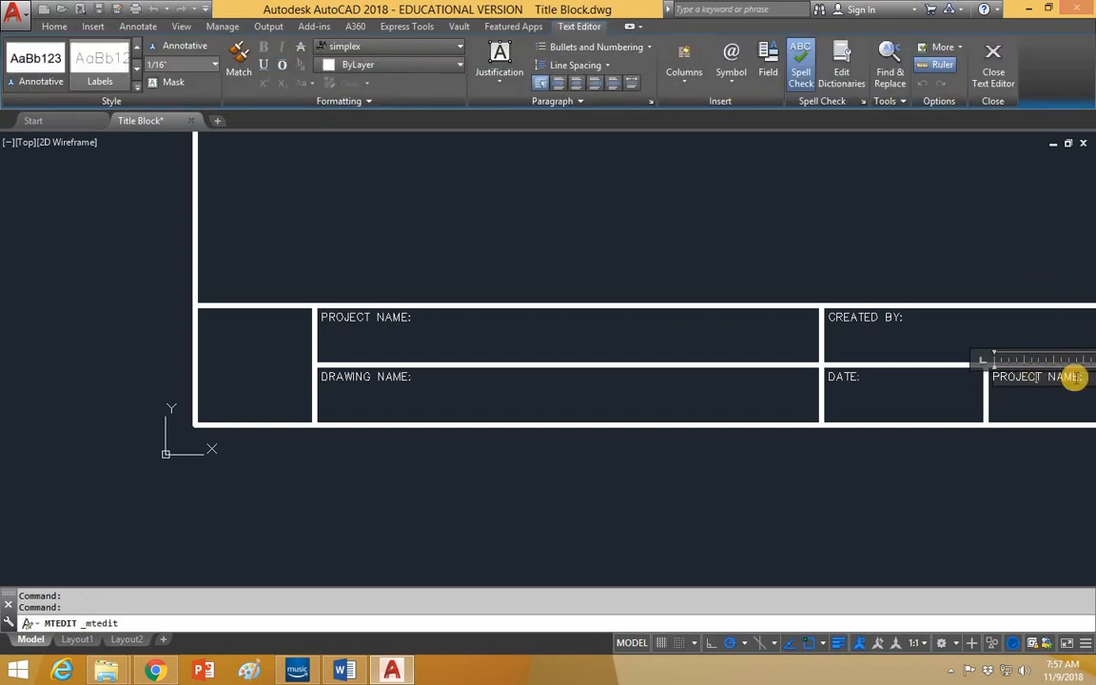
drag(1058, 377, 968, 379)
text(SCAEL)
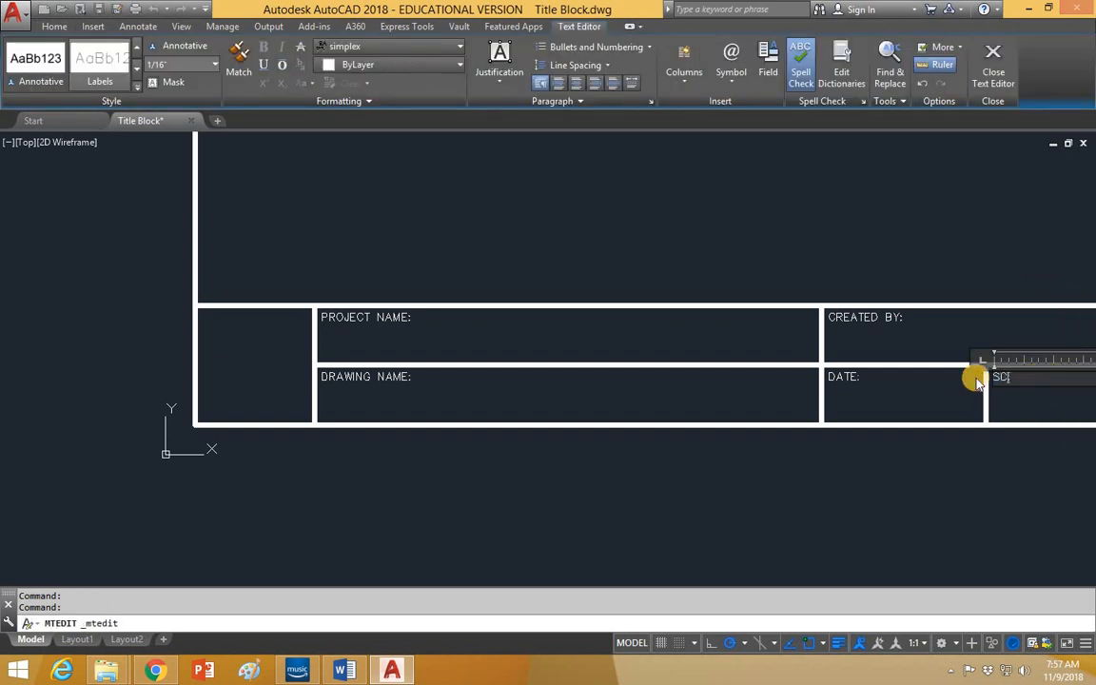
key(BackSpace)
key(BackSpace)
text(LE)
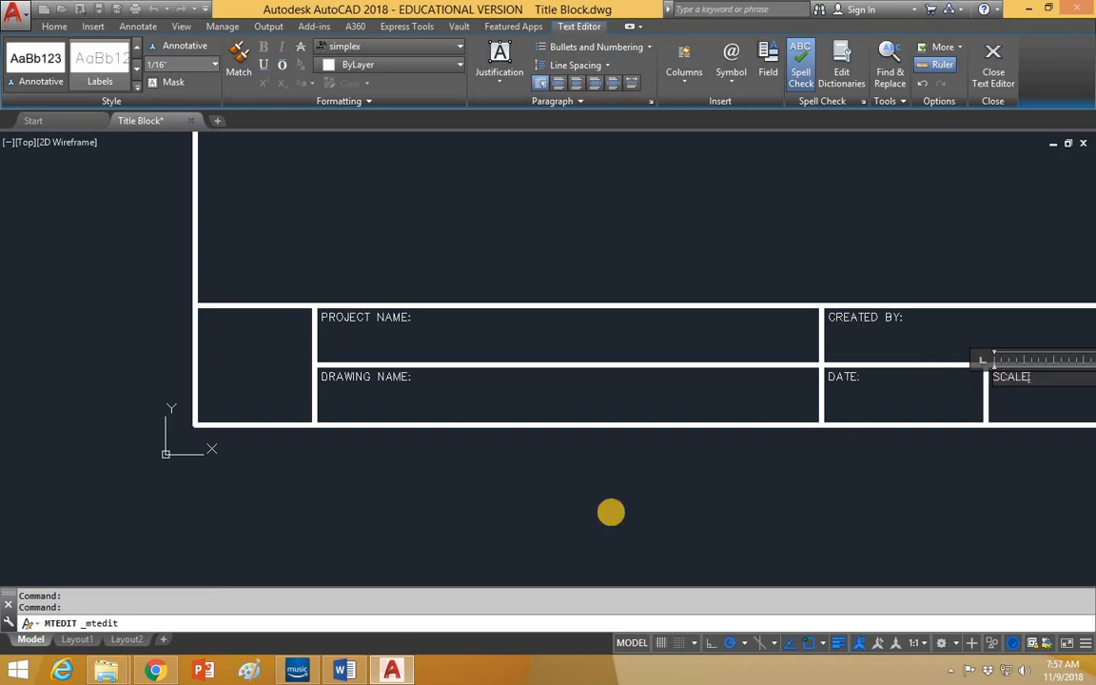
middle_drag(609, 511, 92, 480)
click(656, 364)
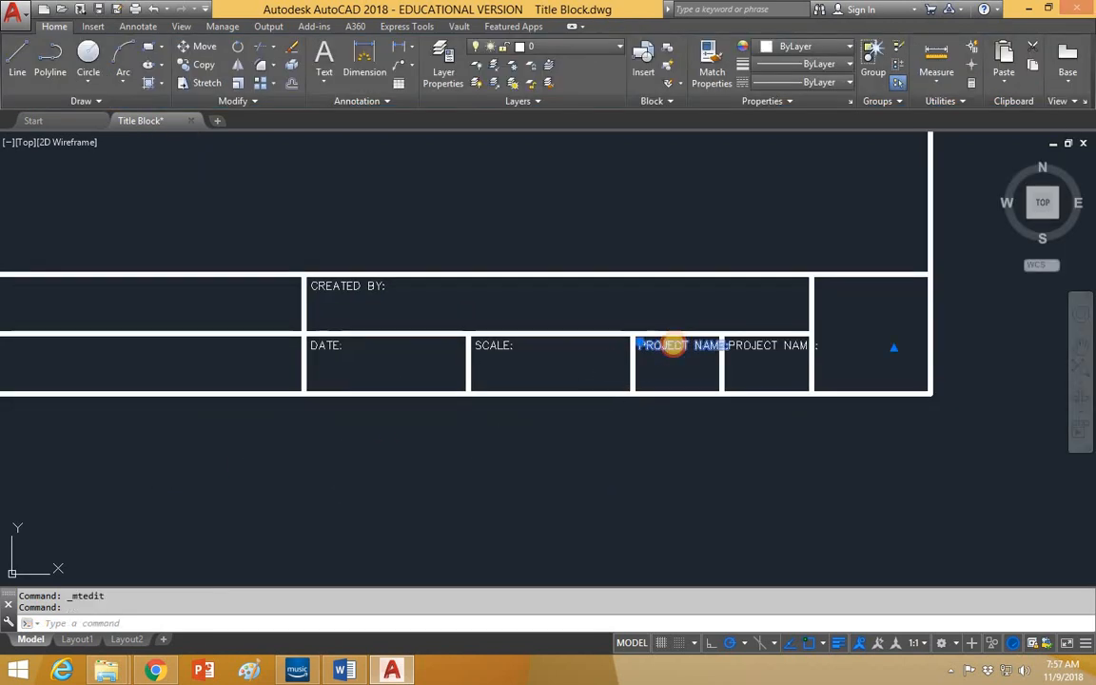
Step: Change the label in the small cell next to "SCALE:" to "CI:"
double_click(707, 347)
drag(726, 344, 637, 345)
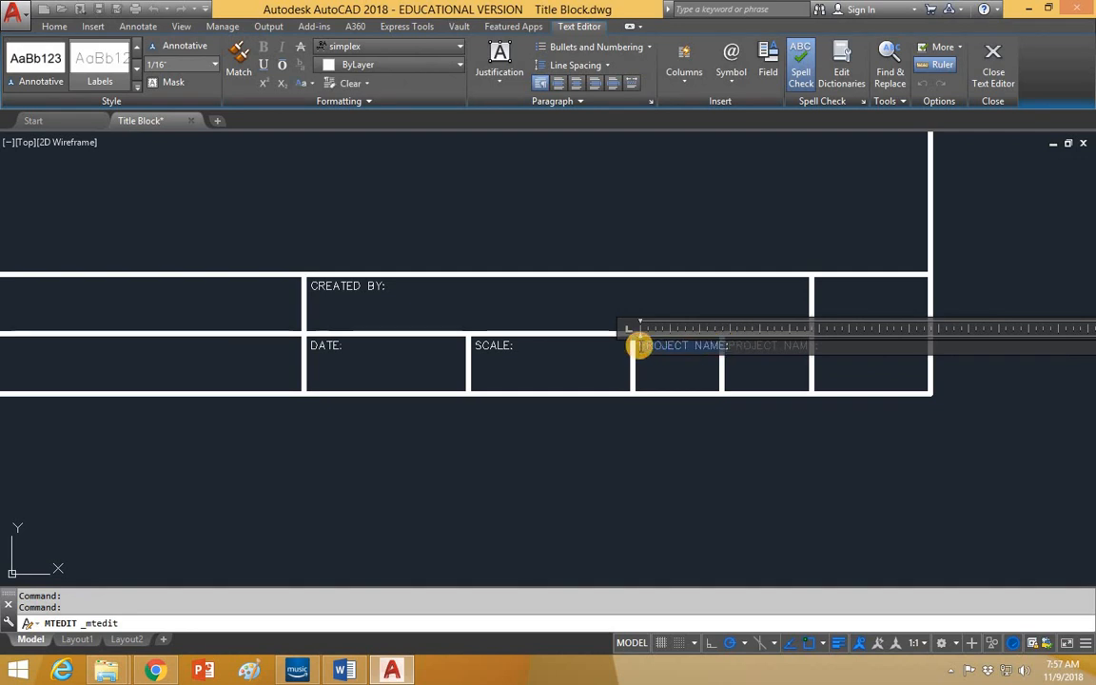
click(715, 407)
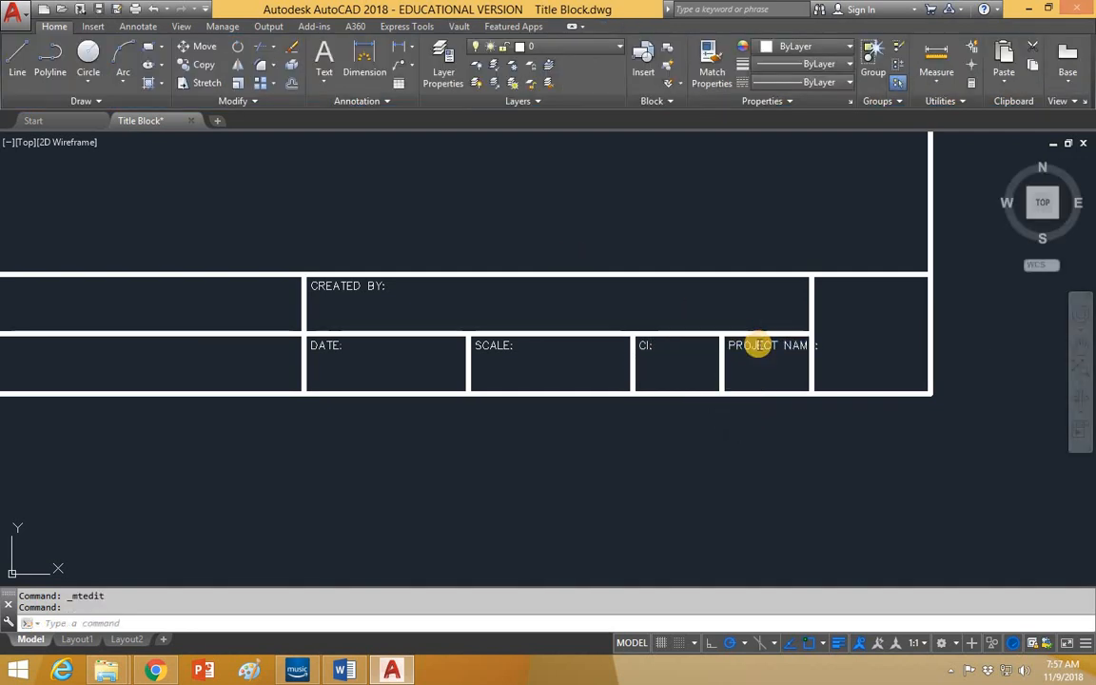
Step: Change the label in the last small cell of the lower row, beside "CI:", to "TI:"
double_click(759, 346)
drag(813, 344, 732, 355)
key(Delete)
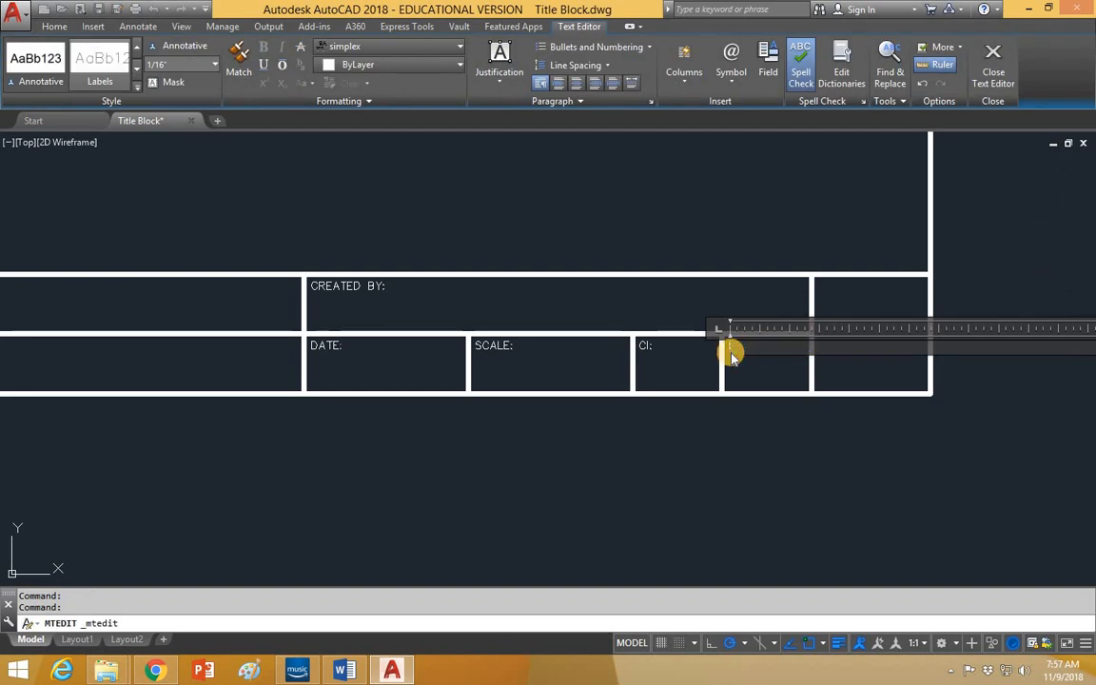
text(TI:)
click(801, 489)
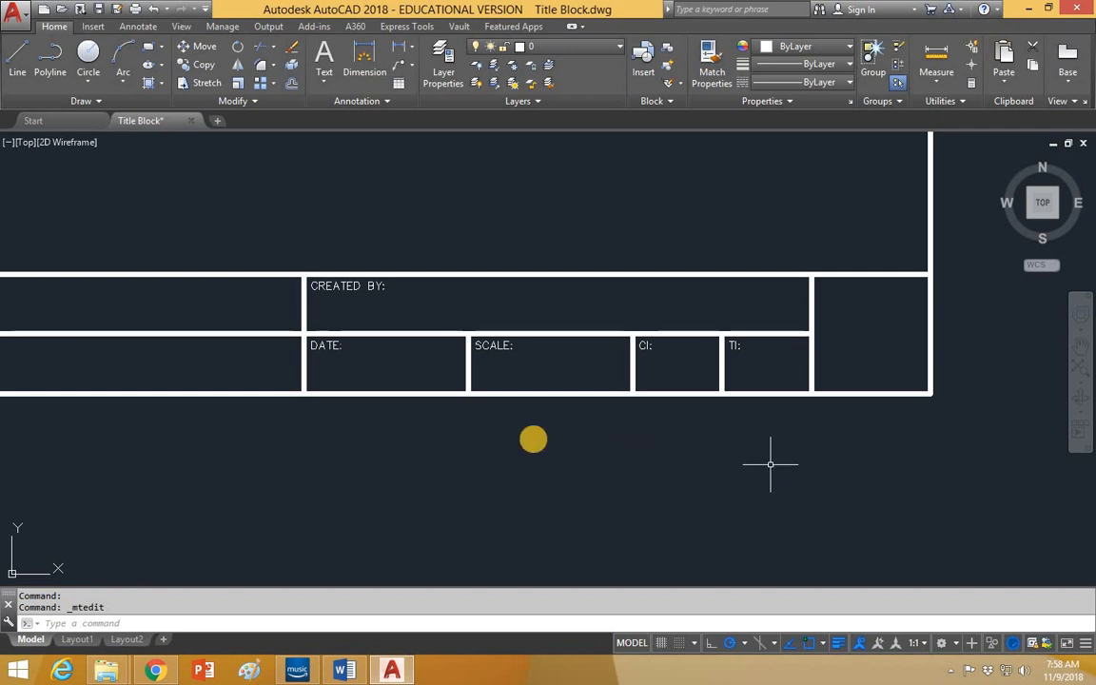
click(538, 440)
click(543, 442)
Step: Create a new text style named "Entries" based on the Labels style
scroll(543, 443, down, 2)
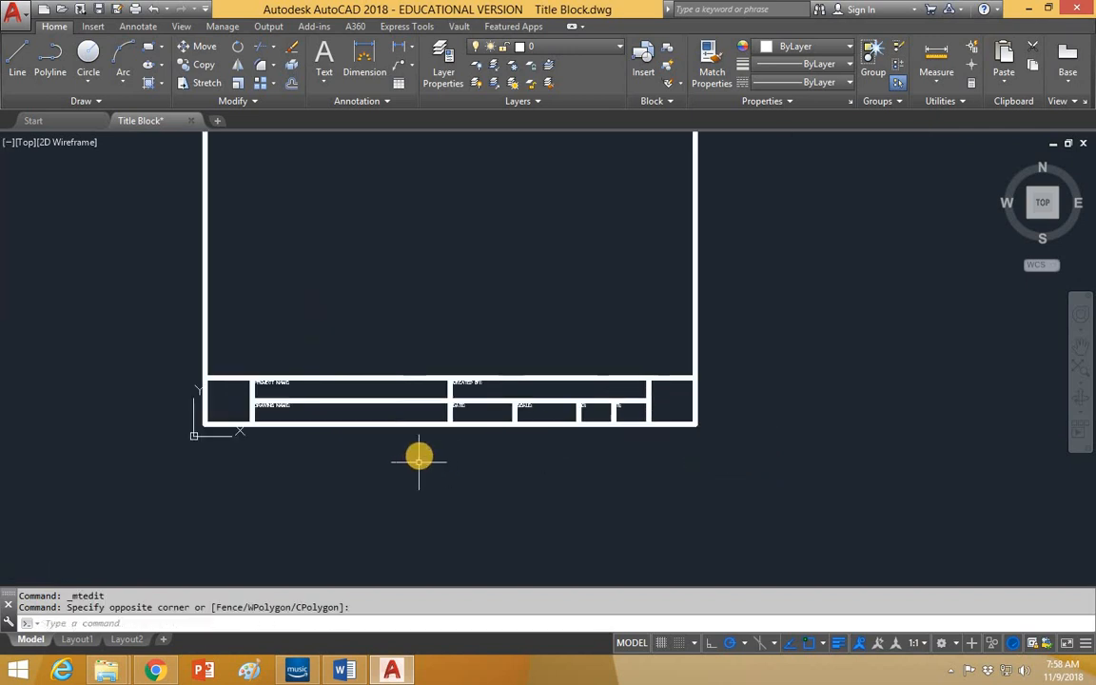
scroll(420, 457, up, 1)
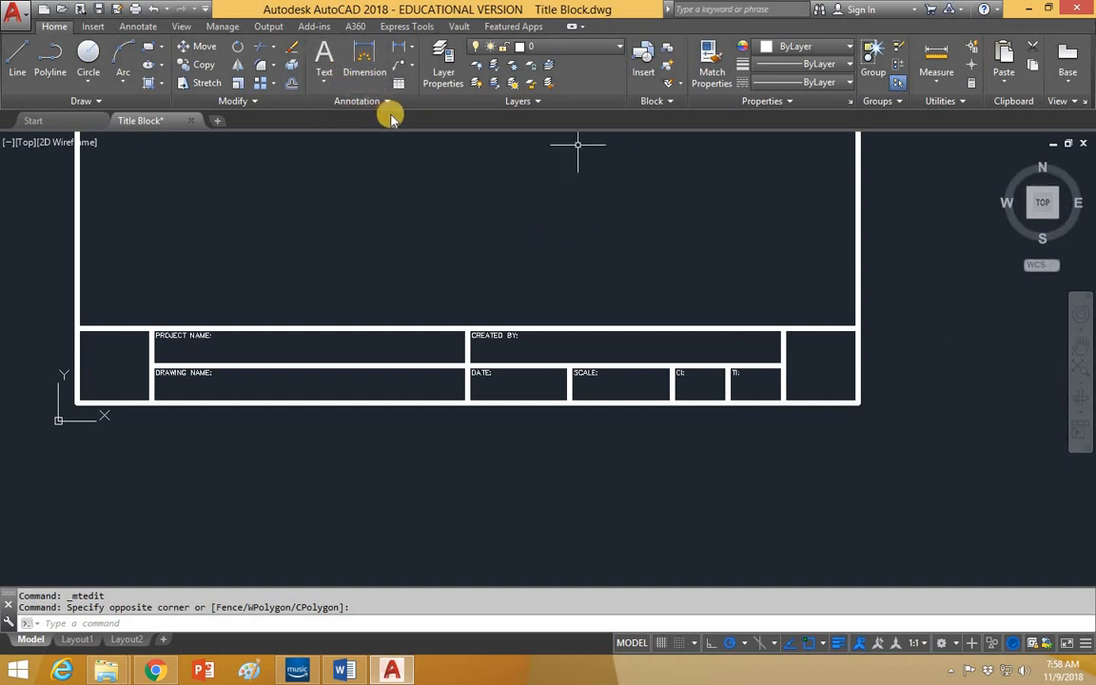
text(LE)
key(Return)
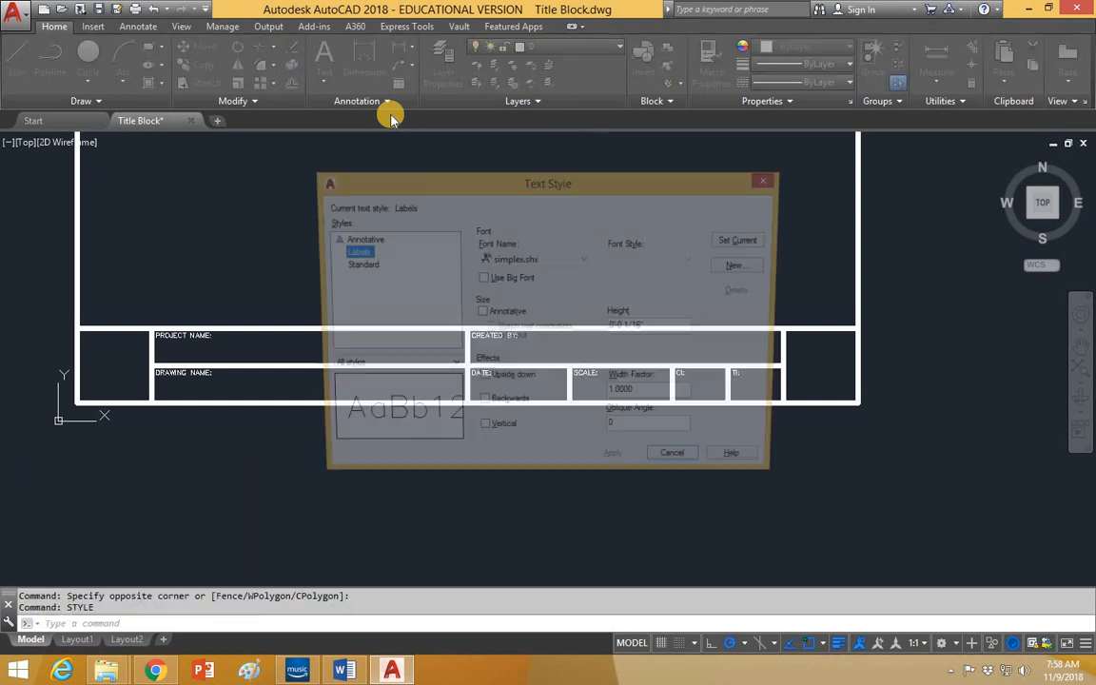
click(741, 266)
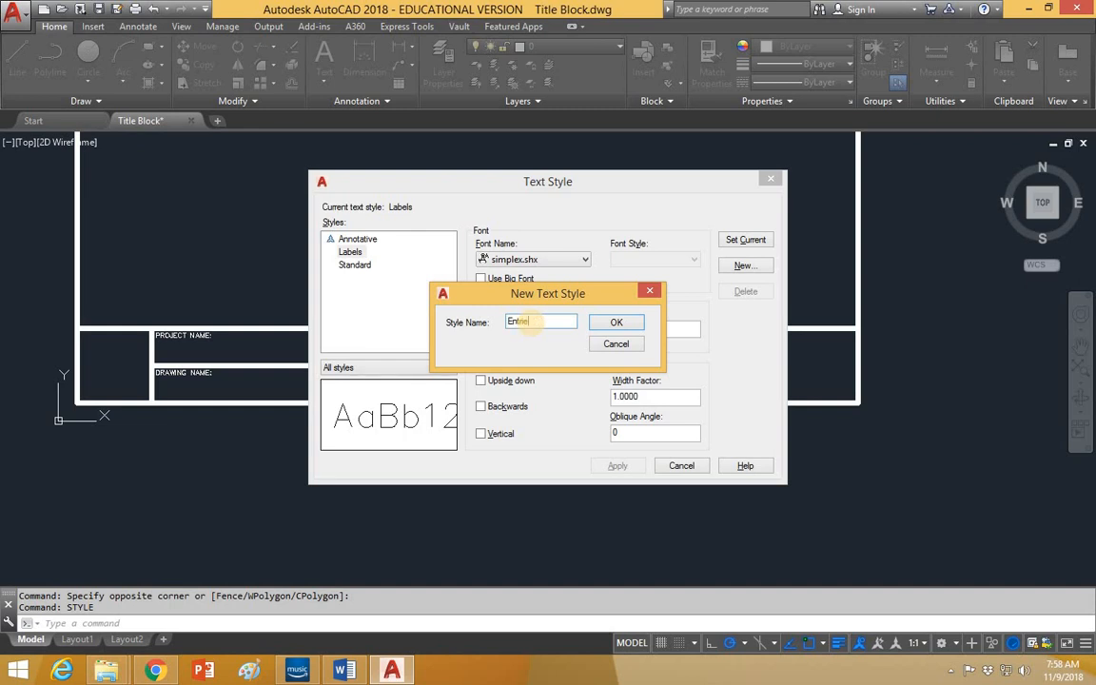
click(623, 326)
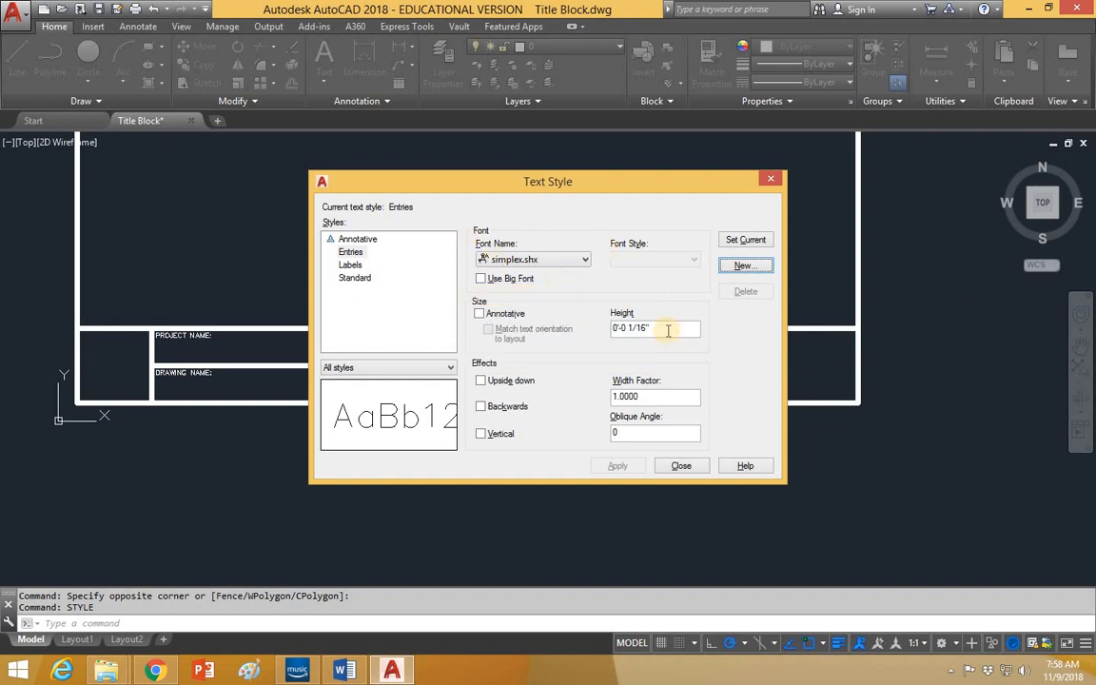
Step: Set the Entries text style's height to 3/16" and apply it
drag(668, 330, 559, 330)
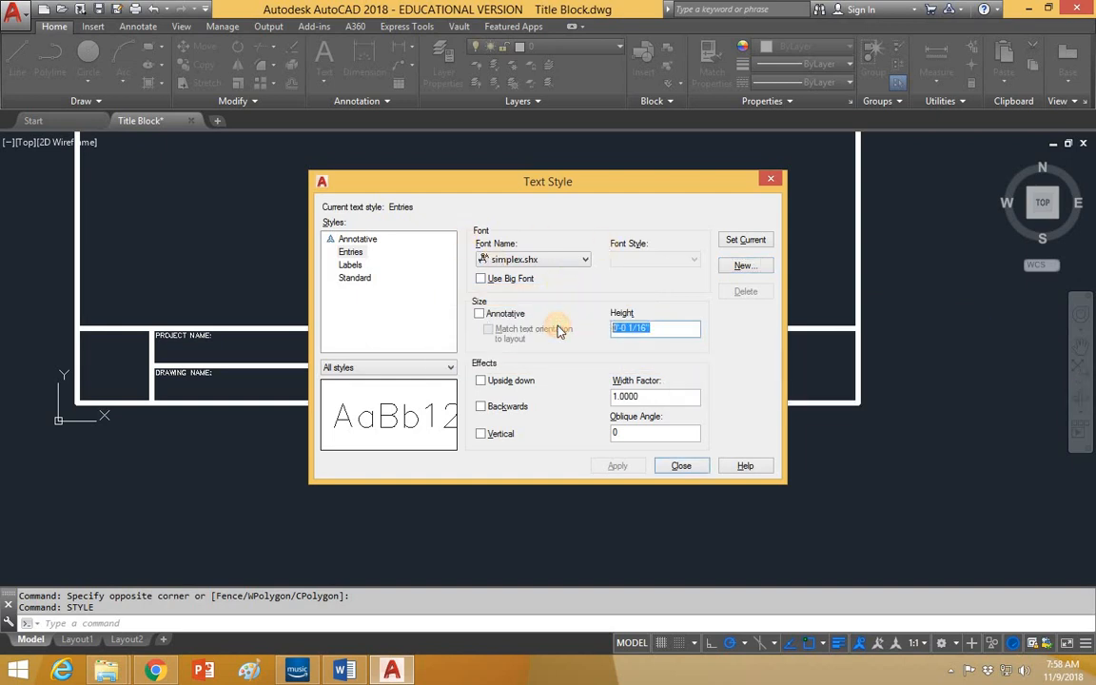
text(3/)
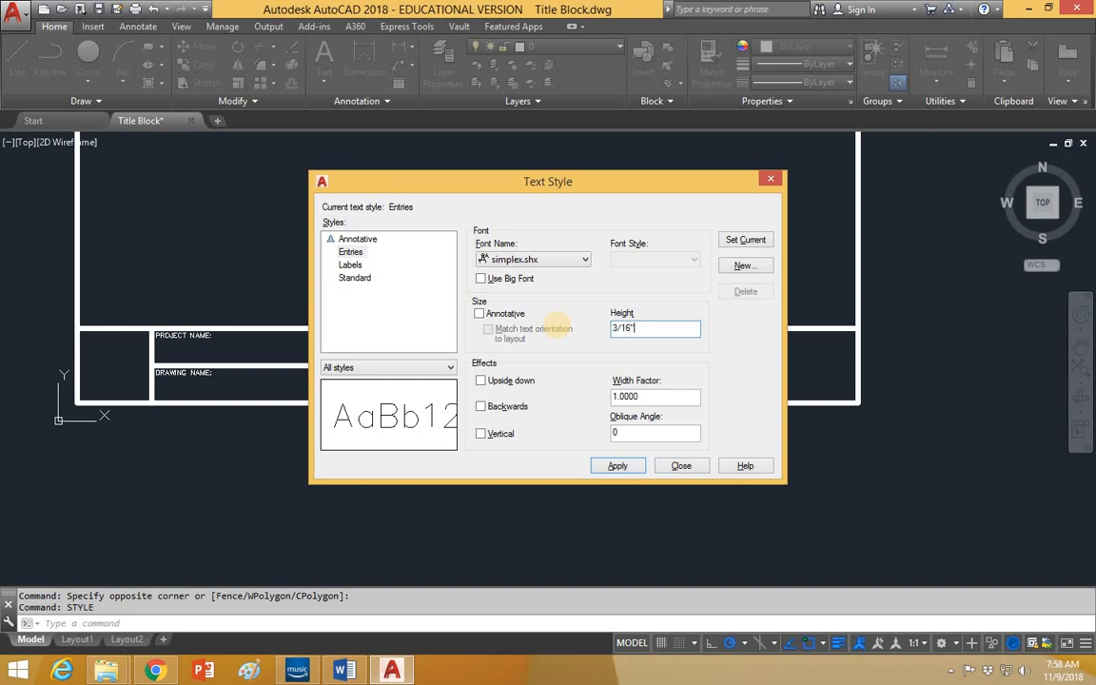
click(621, 467)
click(663, 466)
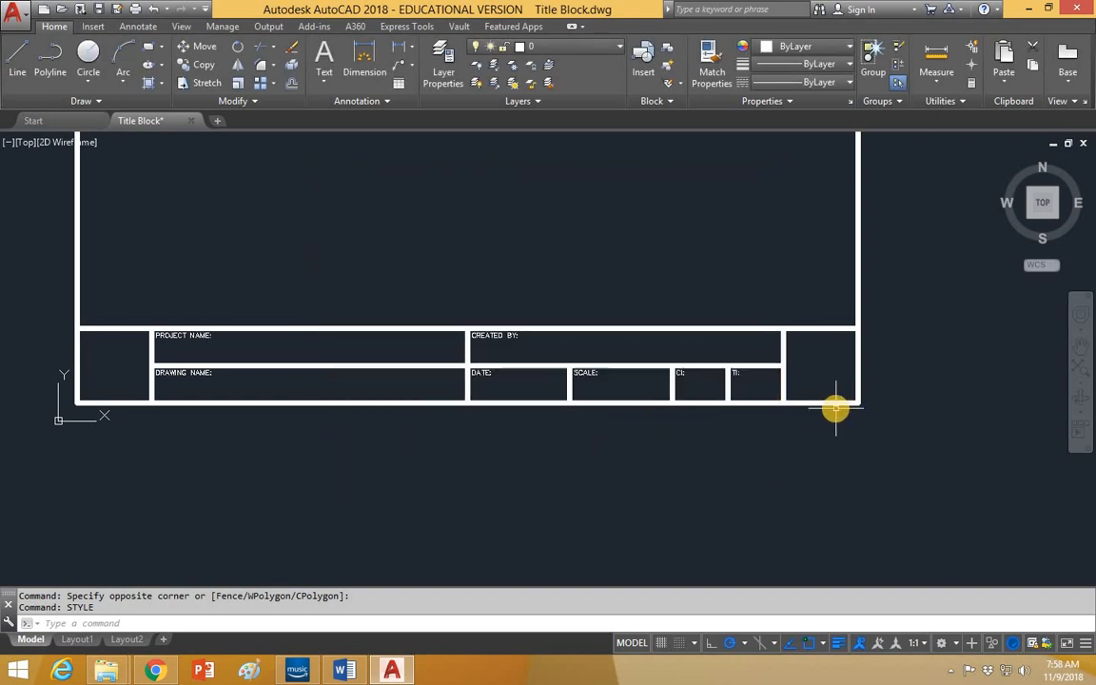
Step: Insert the document Title field in uppercase at the upper-left corner of the "PROJECT NAME:" cell
text(FIELD)
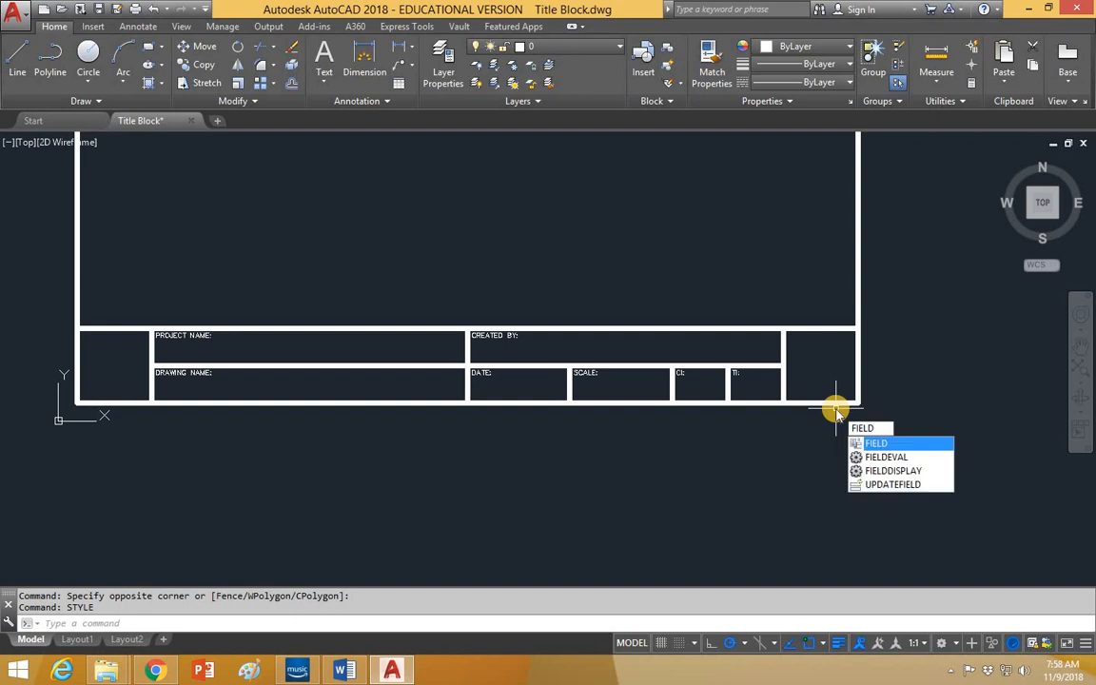
key(Return)
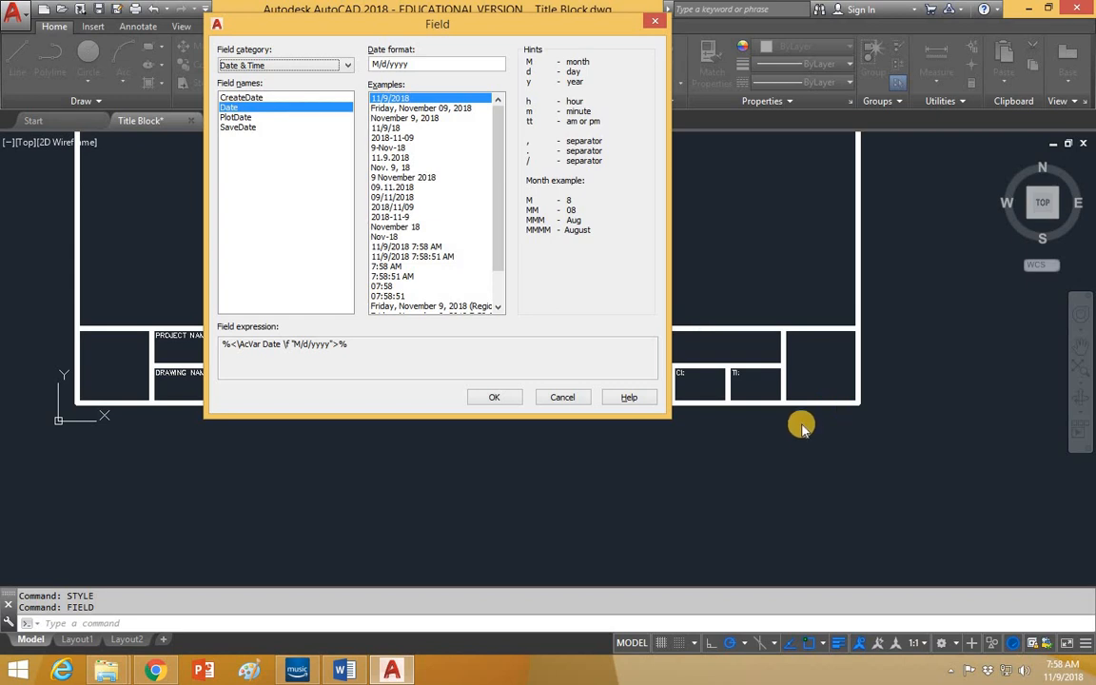
click(348, 67)
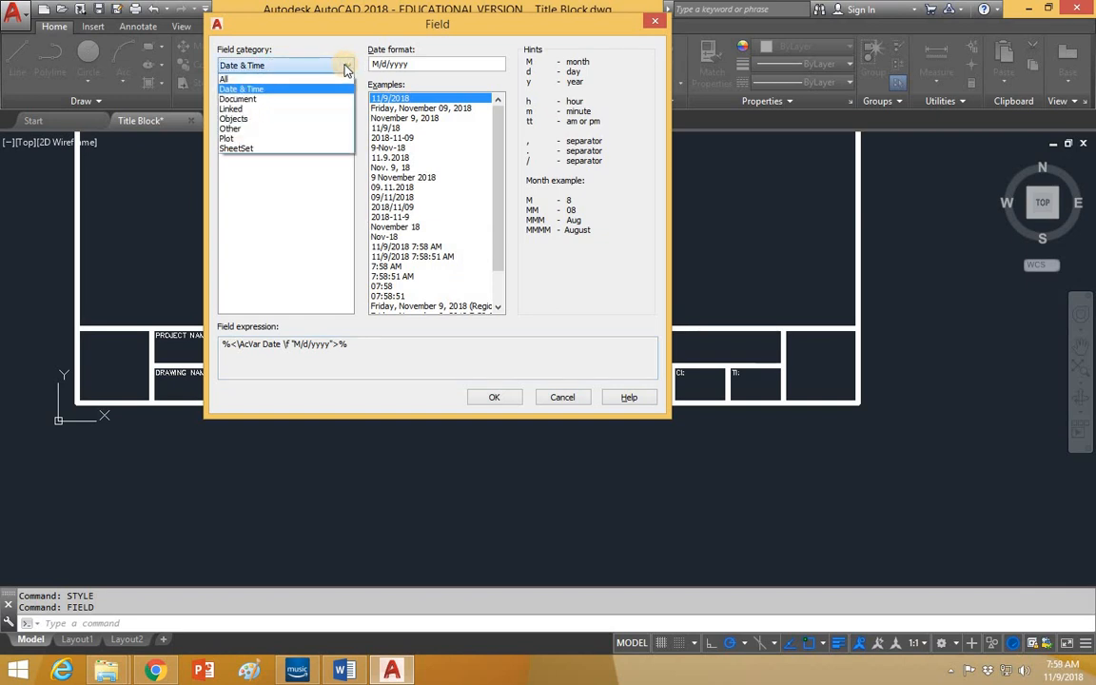
click(247, 95)
click(228, 176)
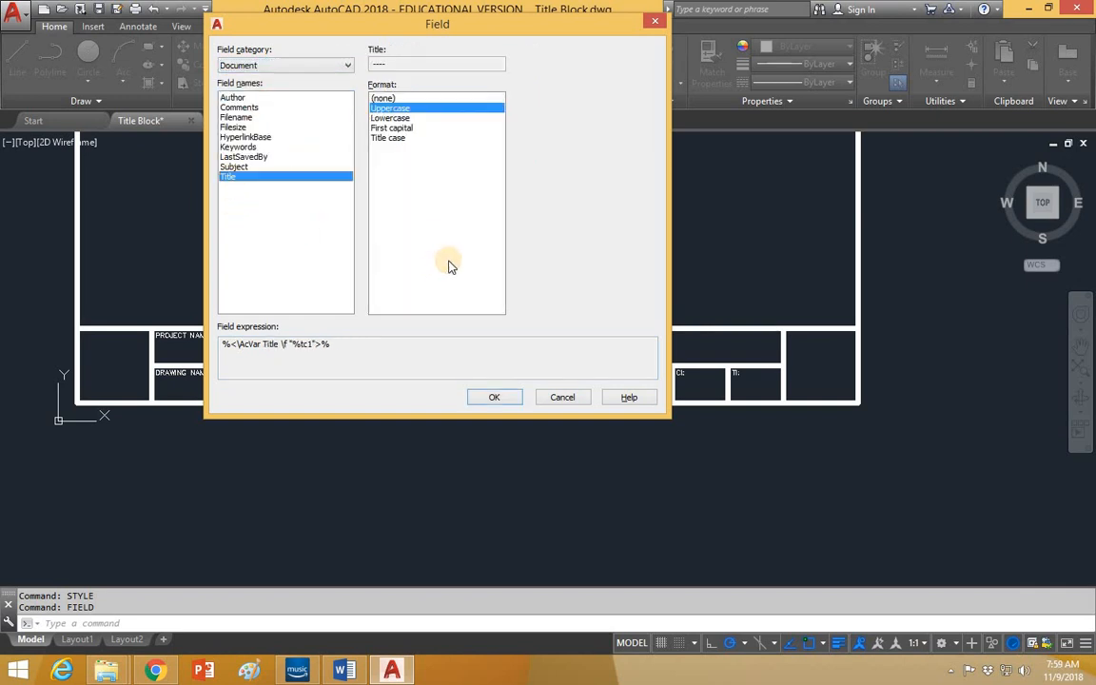
click(496, 398)
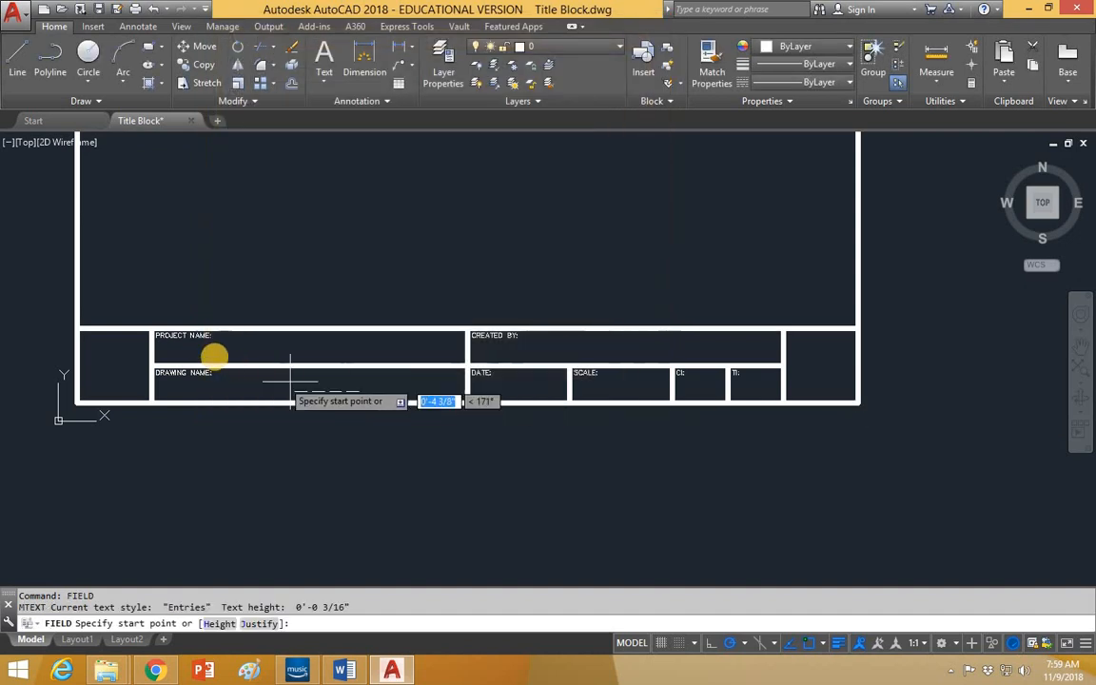
click(150, 331)
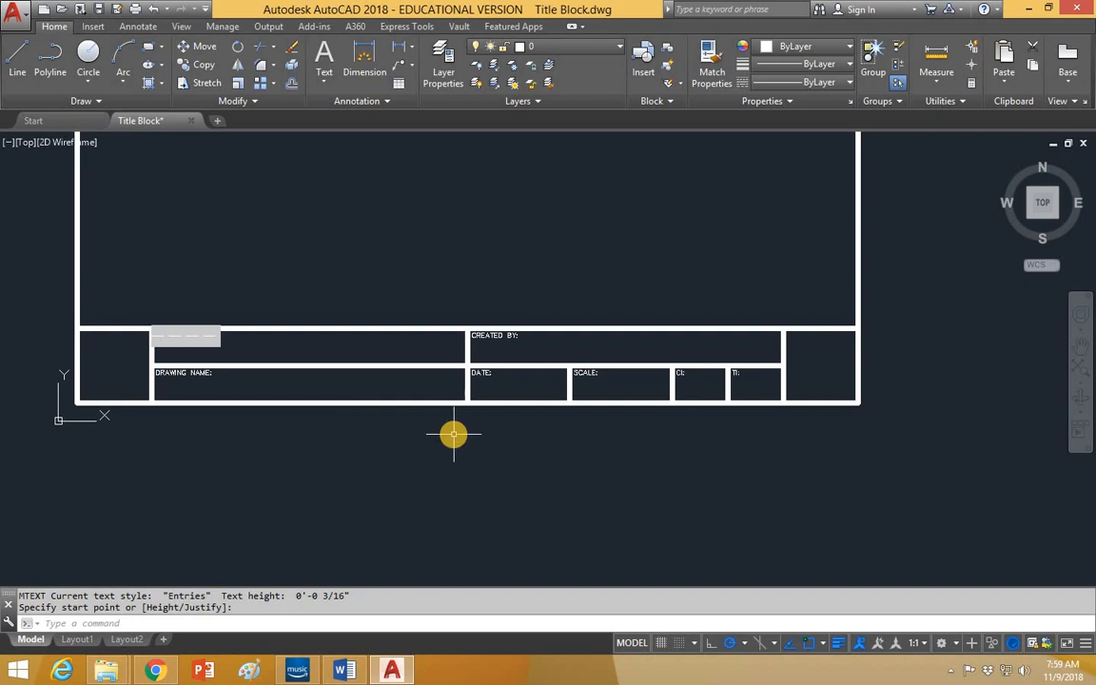
Step: Insert the document Subject field in uppercase at the upper-left corner of the "DRAWING NAME:" cell
text(field)
key(Return)
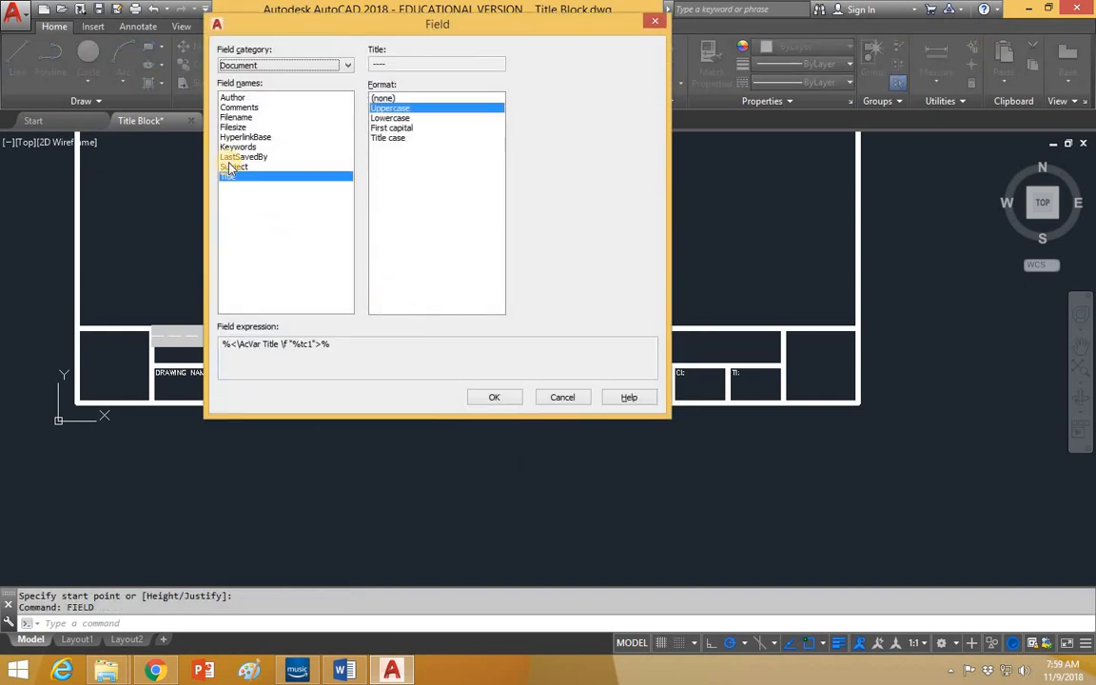
click(236, 167)
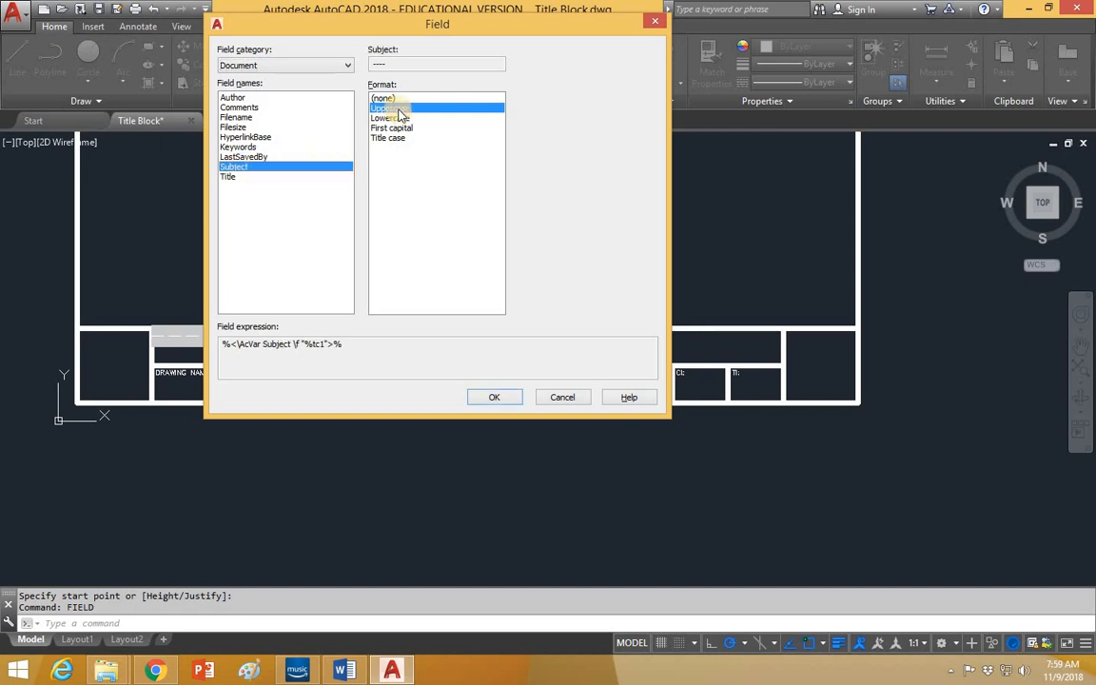
click(495, 398)
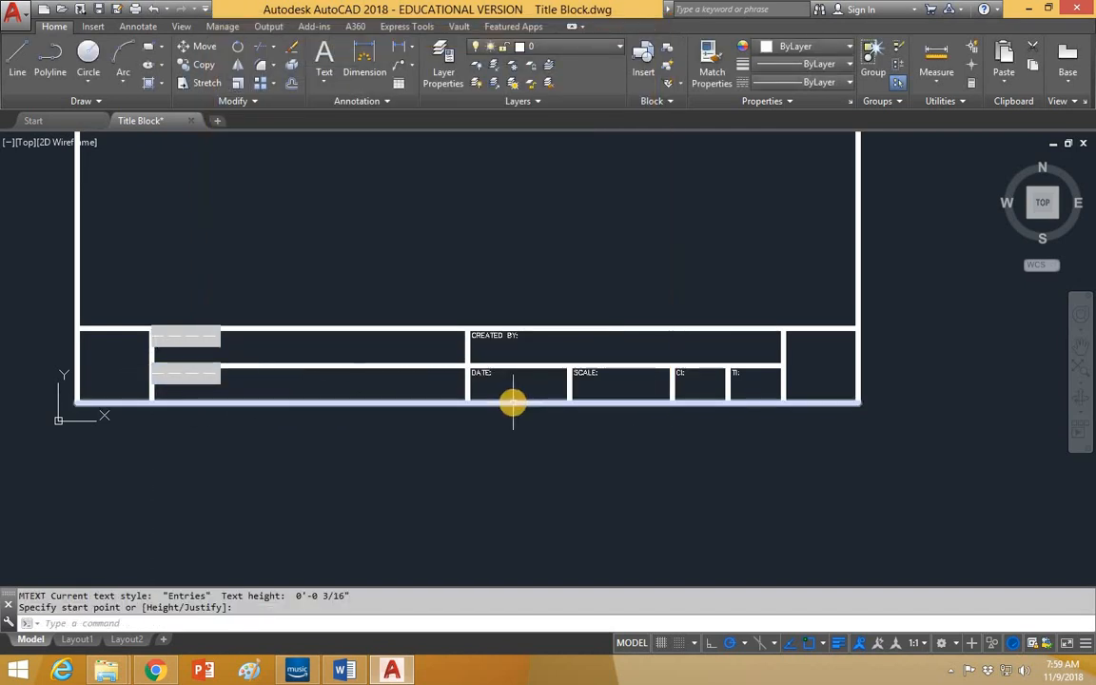
Step: Insert the document Author field in uppercase at the upper-left corner of the "CREATED BY:" cell
text(feld)
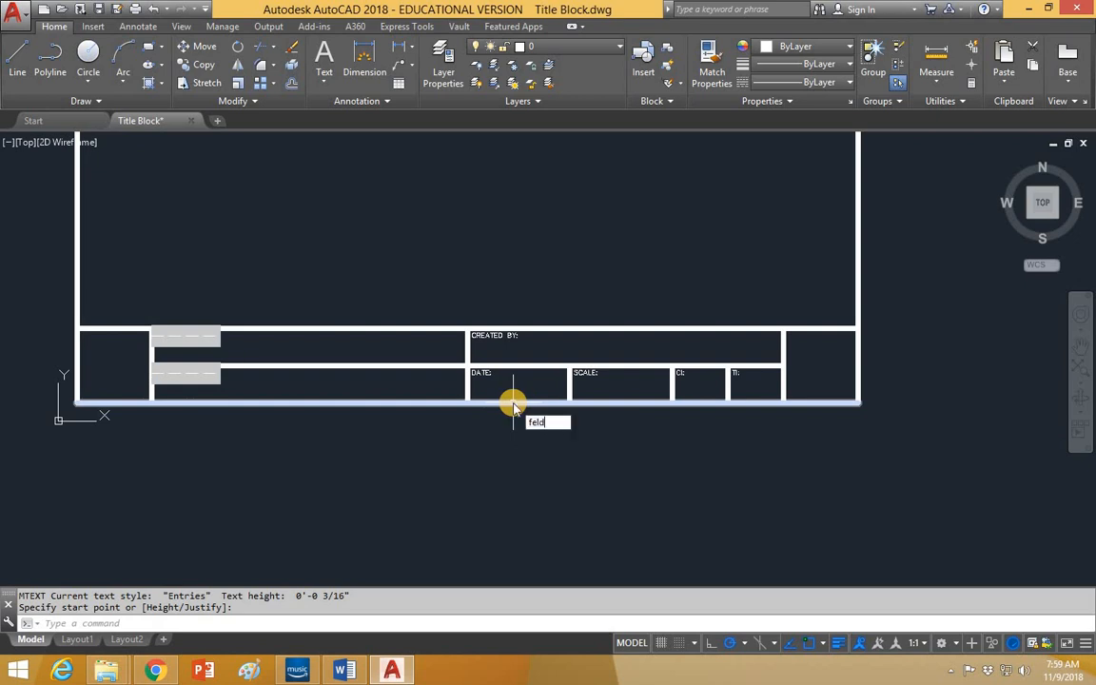
key(Return)
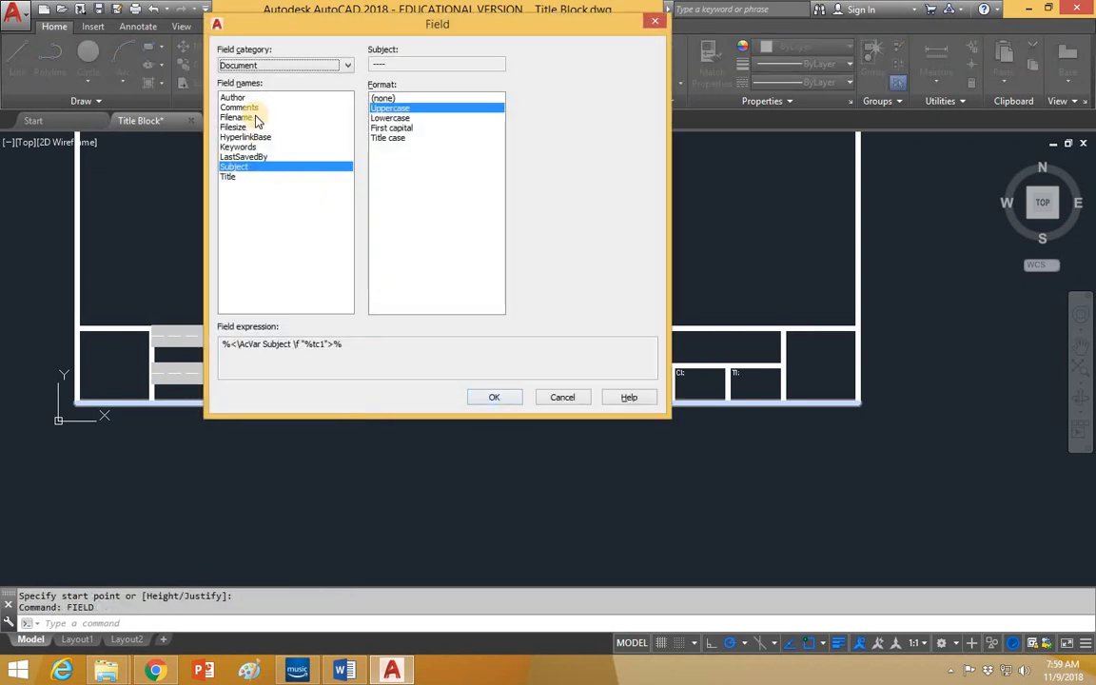
click(233, 98)
click(494, 397)
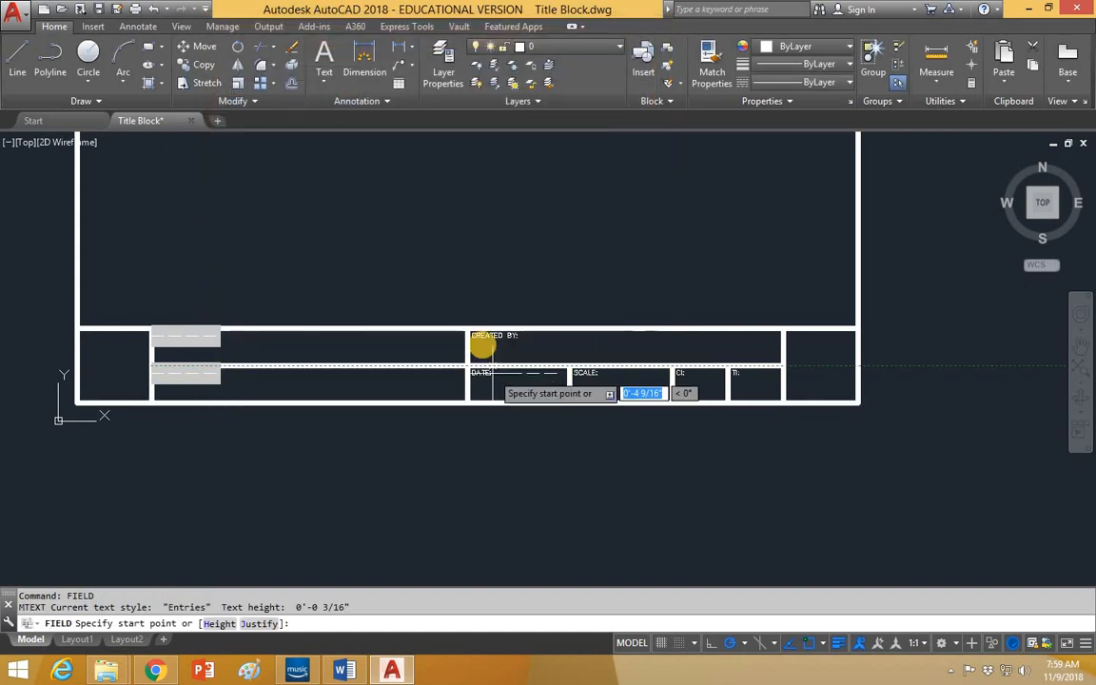
click(470, 329)
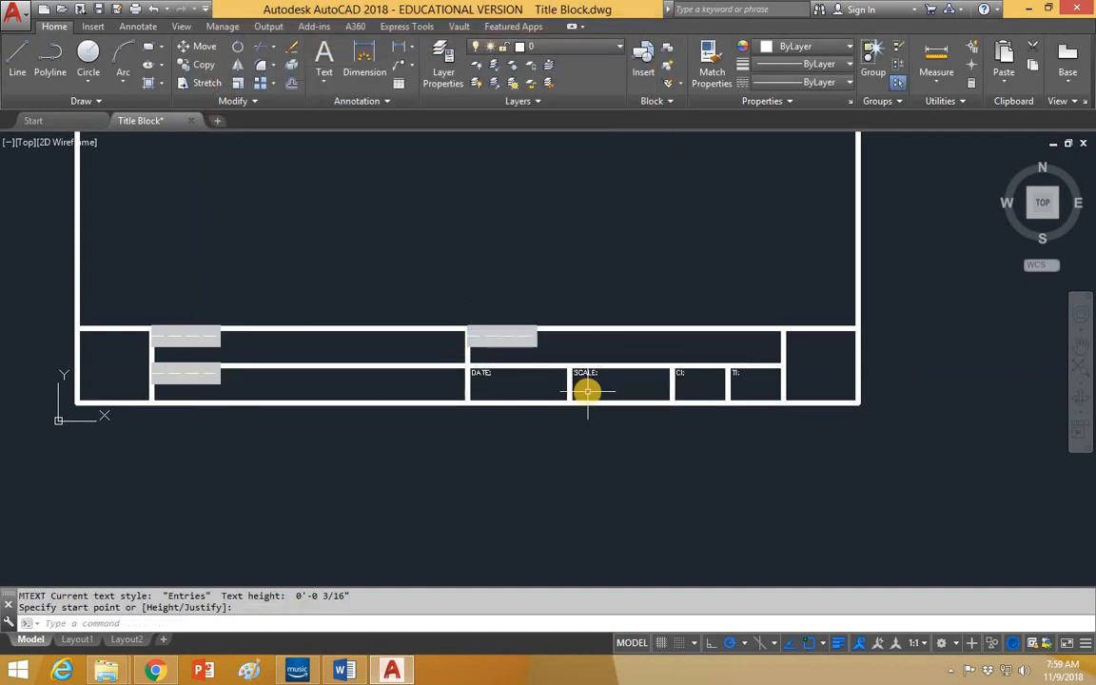
Step: Try a Date & Time field in the Entries style at the upper-left corner of the "DATE:" cell and erase it
text(FIELD)
key(Return)
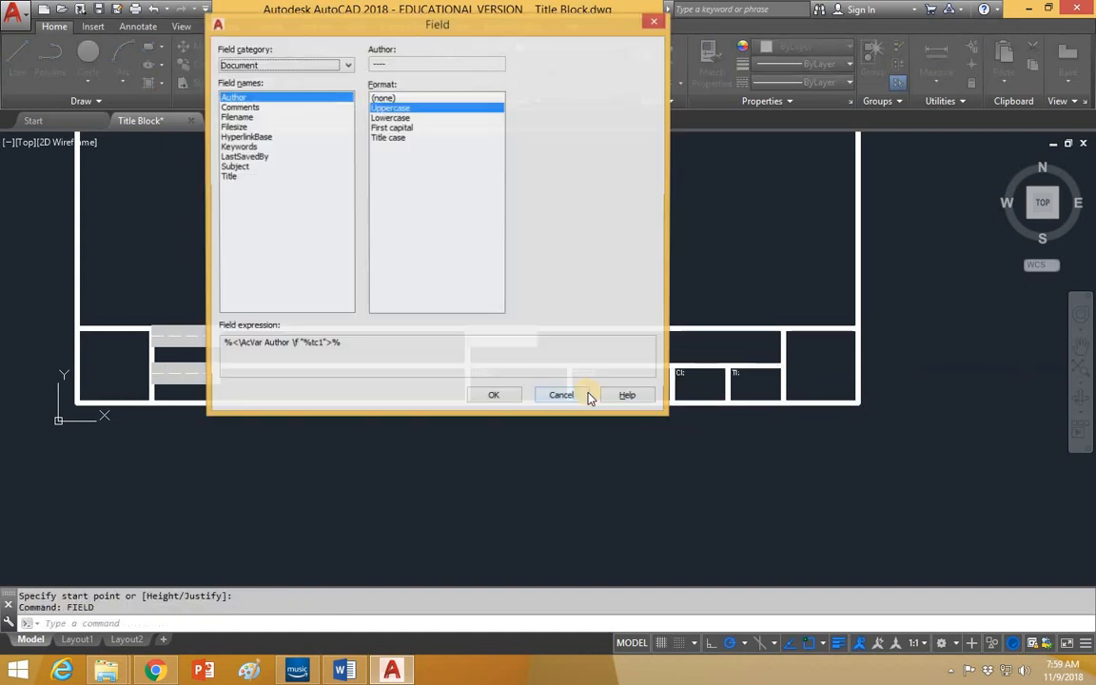
drag(469, 38, 478, 68)
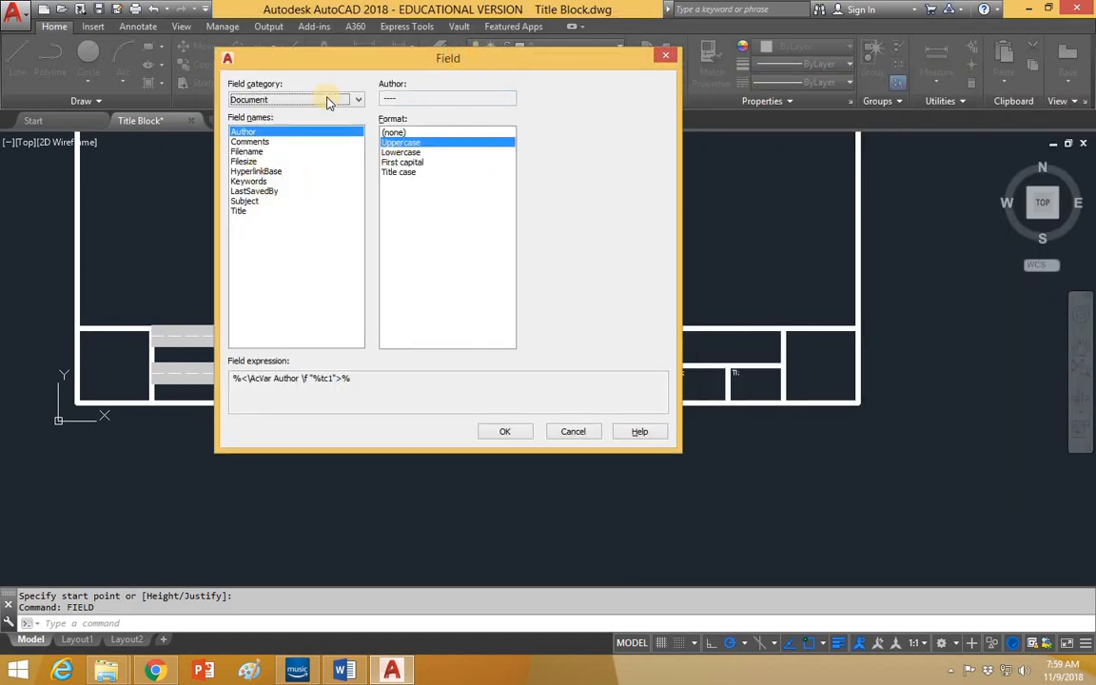
click(359, 101)
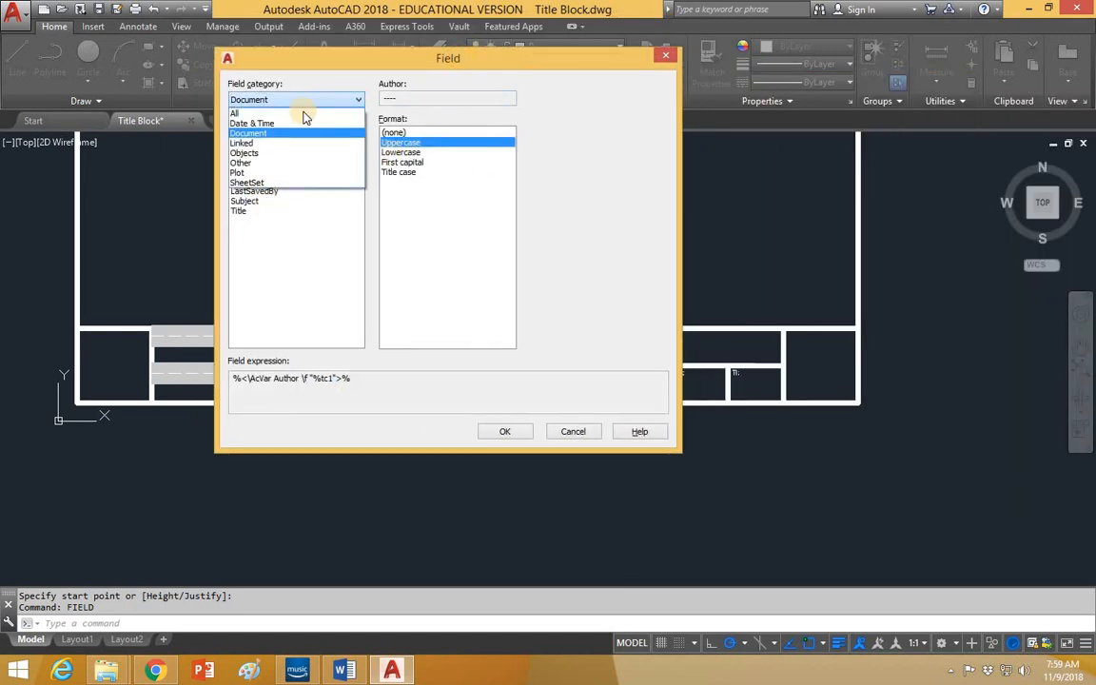
click(254, 118)
click(505, 431)
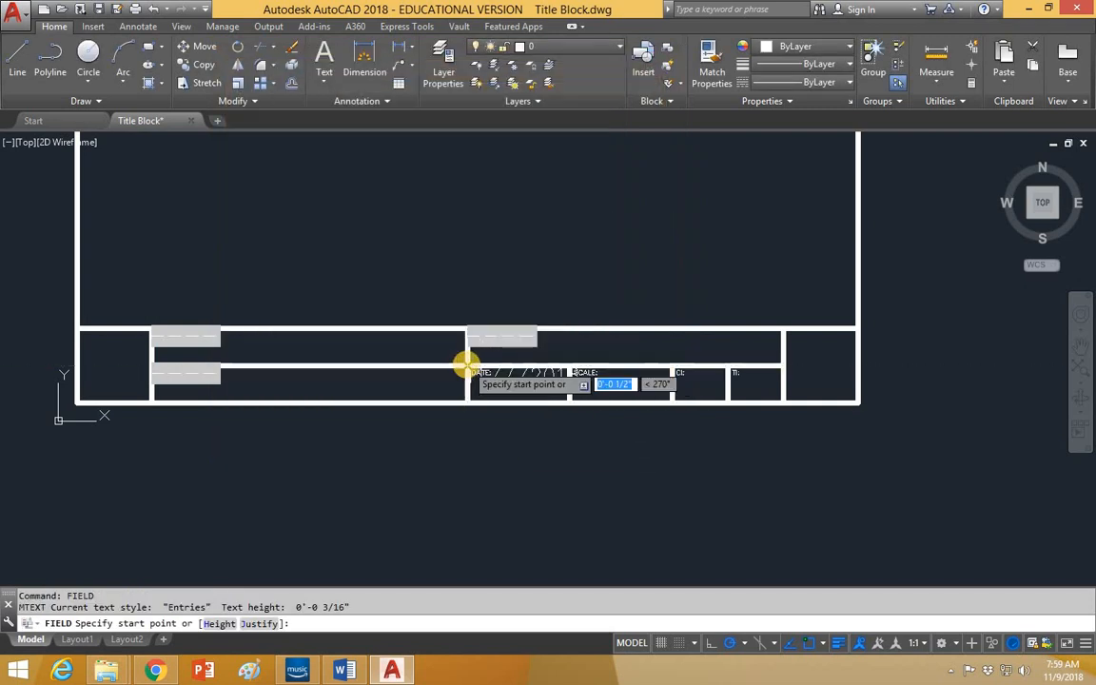
click(466, 365)
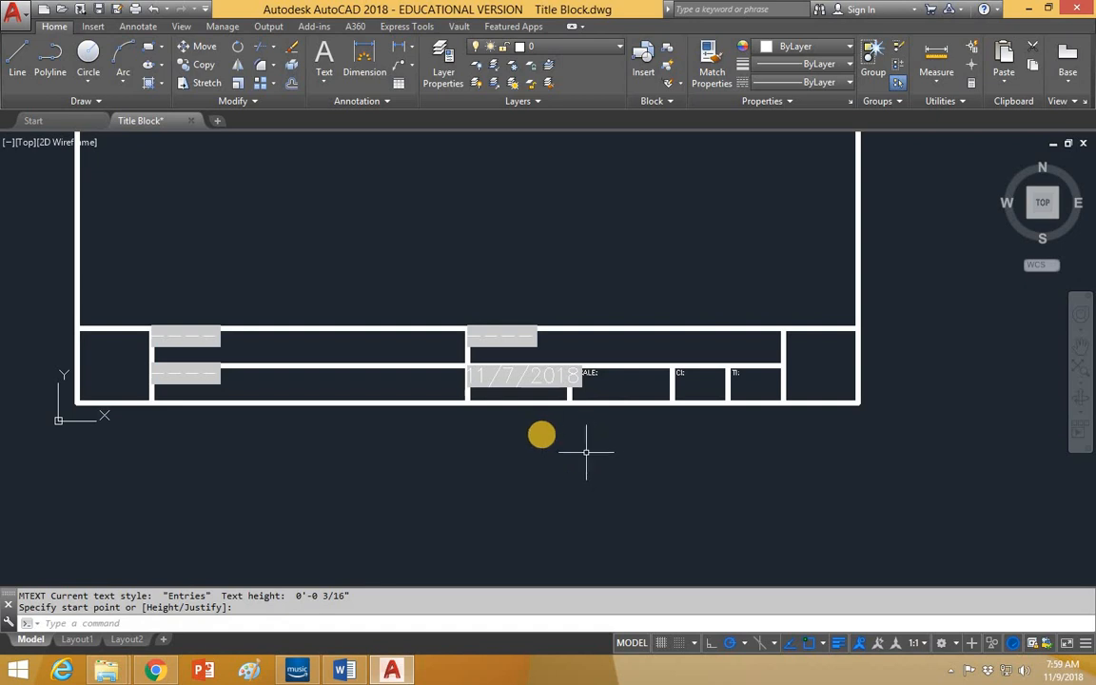
click(537, 375)
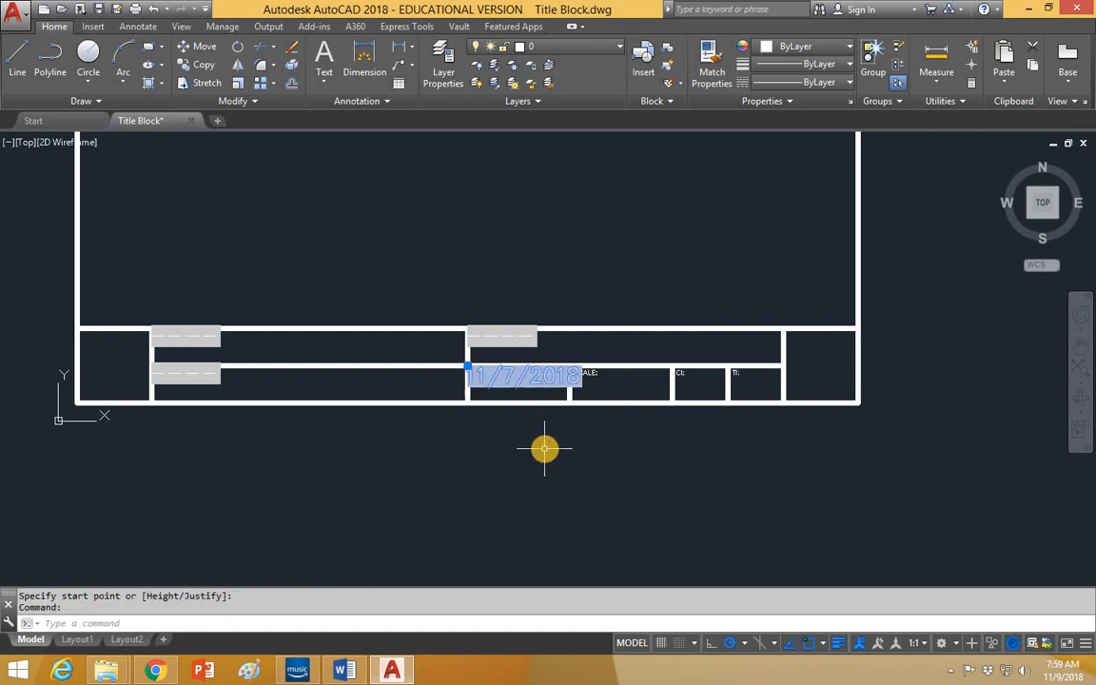
key(Delete)
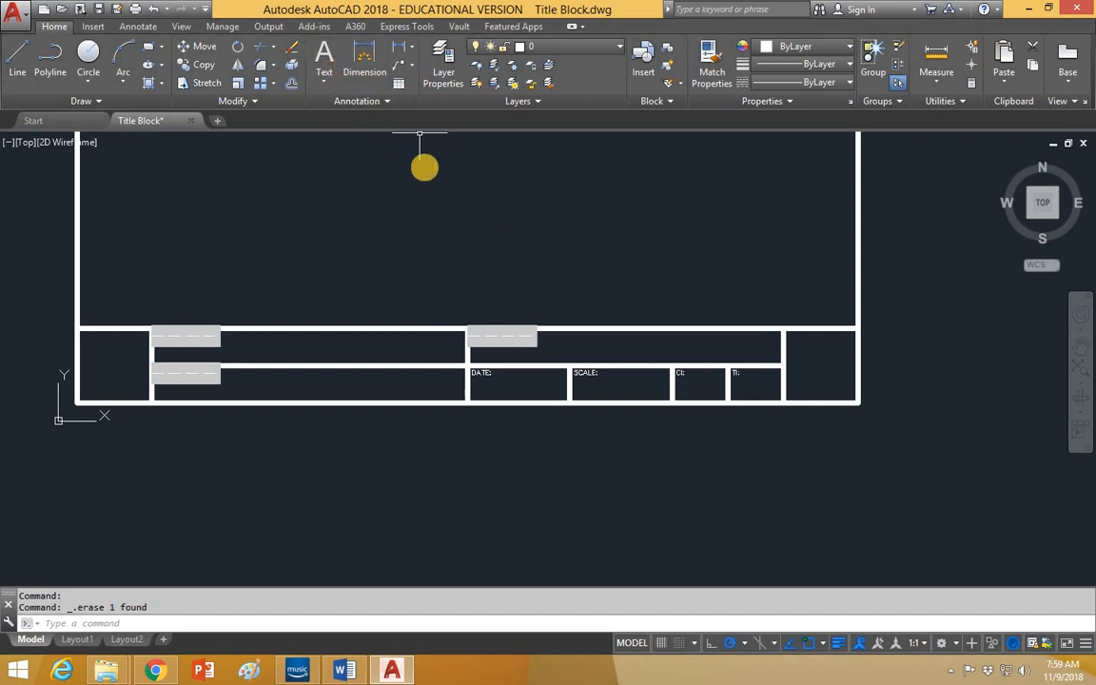
Step: Create a text style named Date based on the Entries style and set its height to 1/8"
click(386, 100)
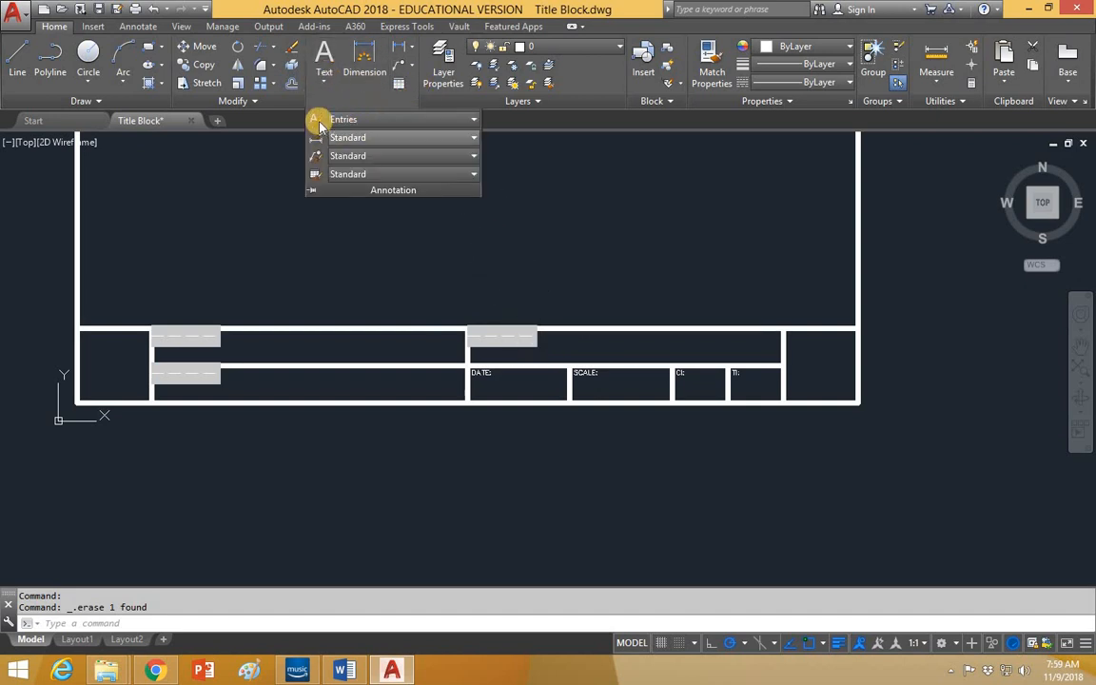
click(316, 120)
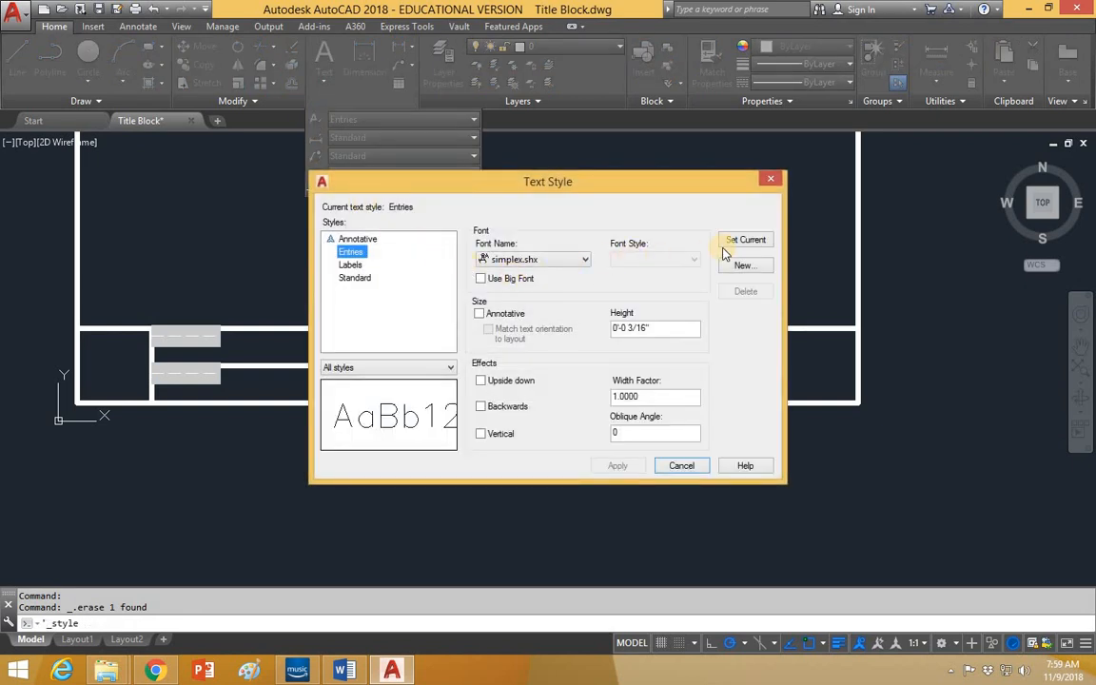
click(743, 267)
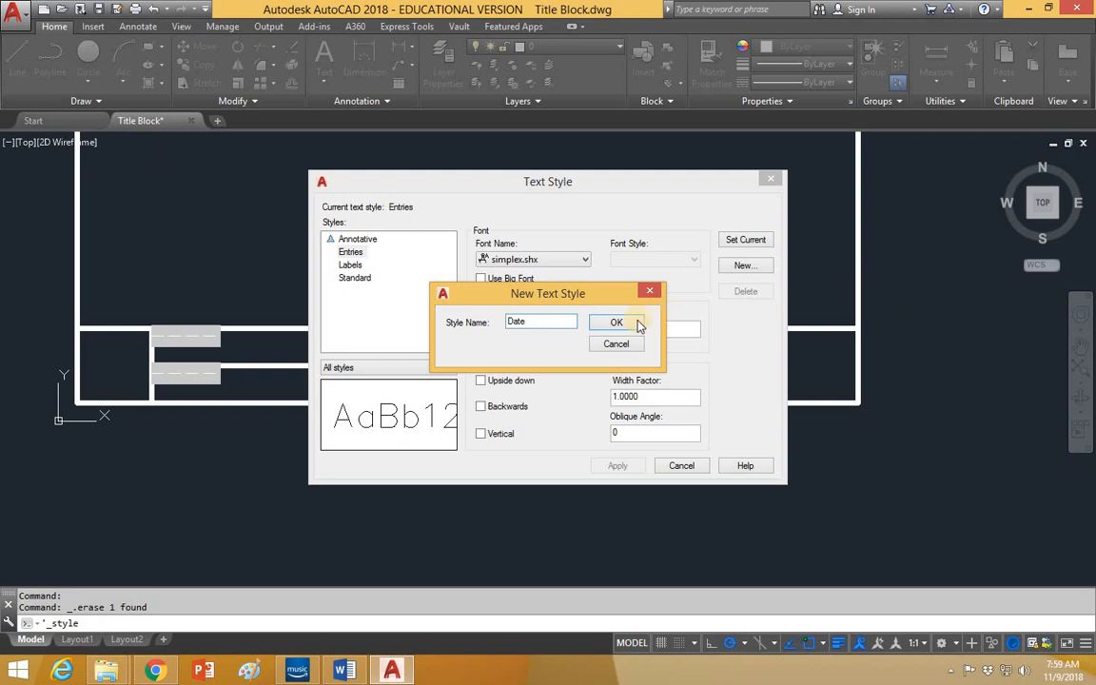
click(623, 322)
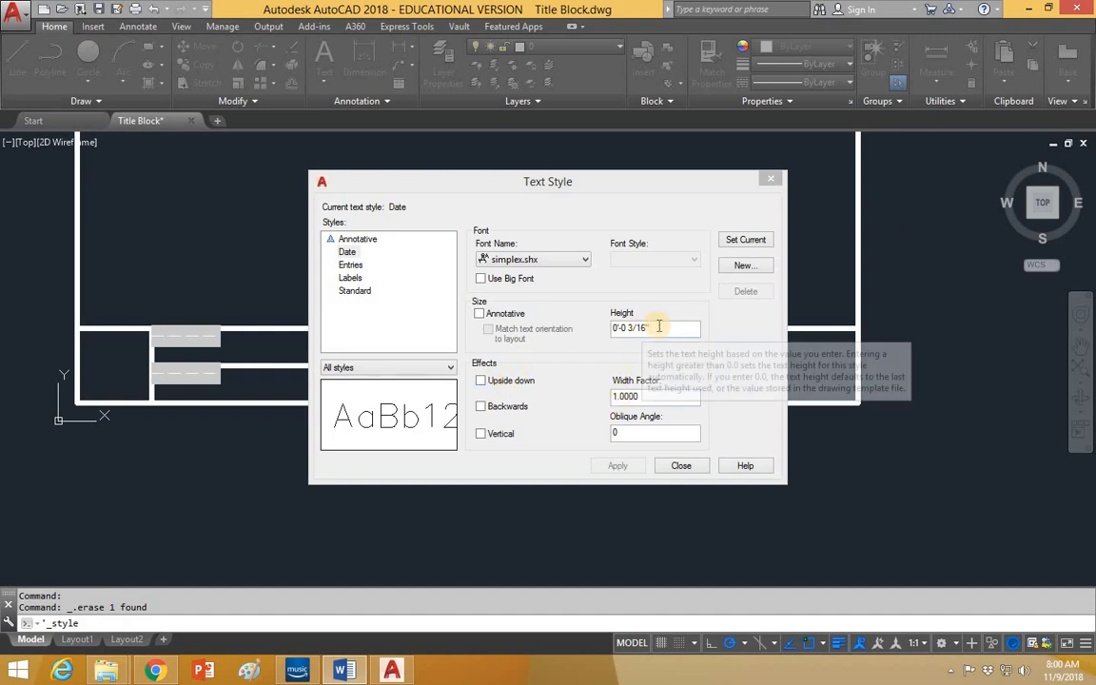
click(532, 337)
text(1/)
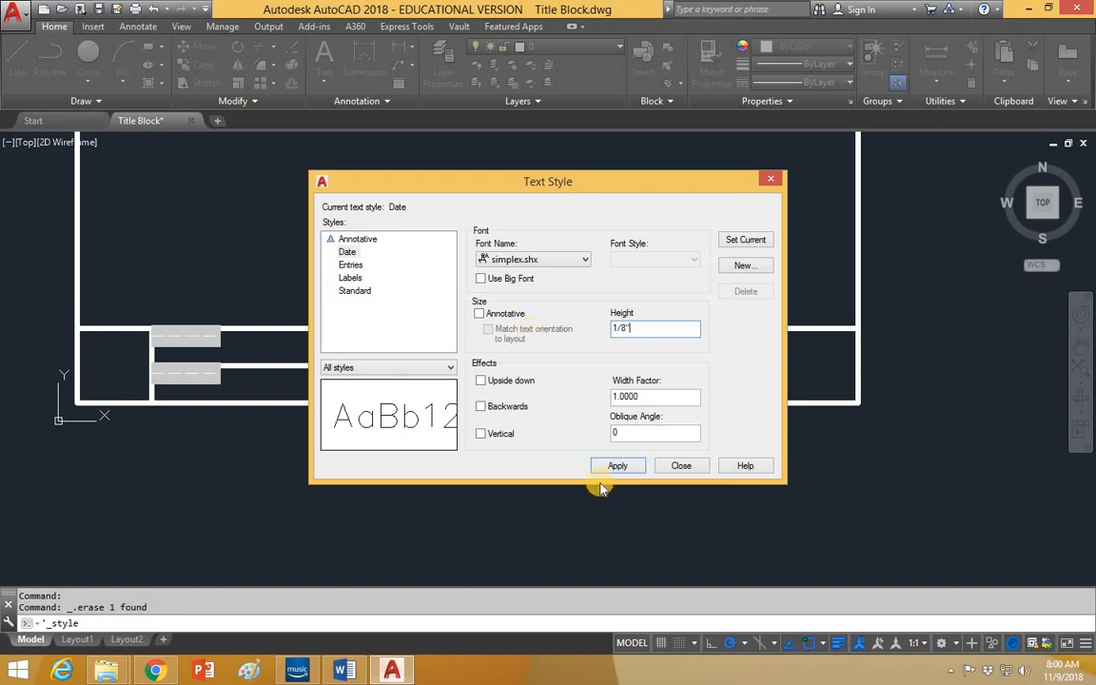
click(690, 465)
Step: Insert a Date field in M/d/yyyy format at the upper-left corner of the "DATE:" cell
text(field)
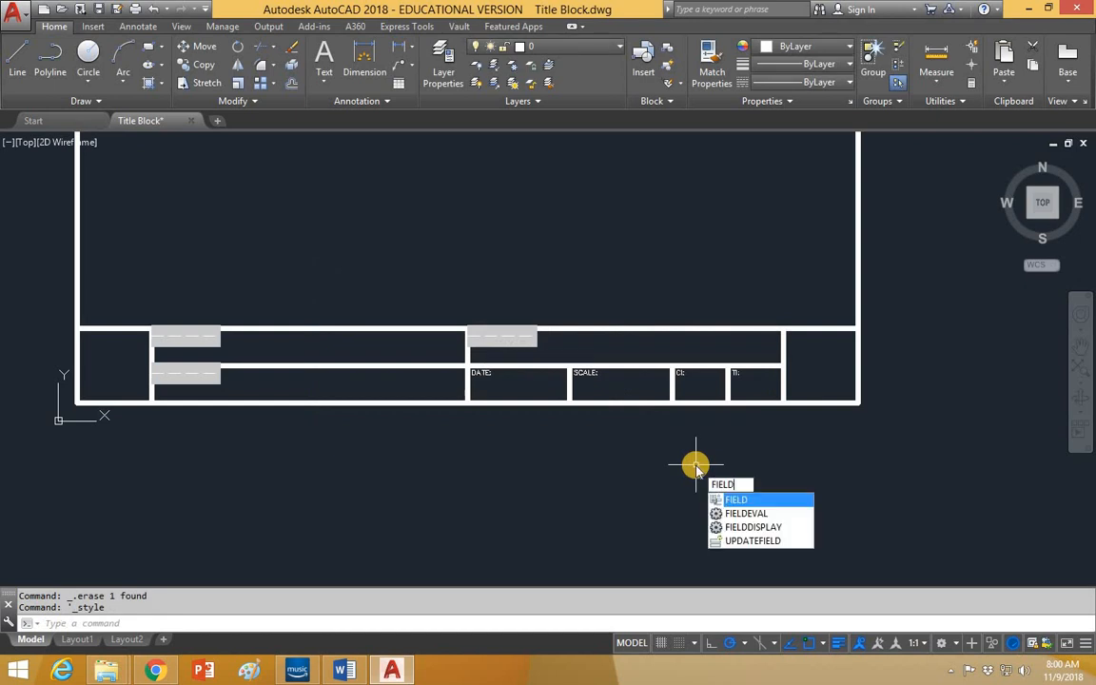
key(Return)
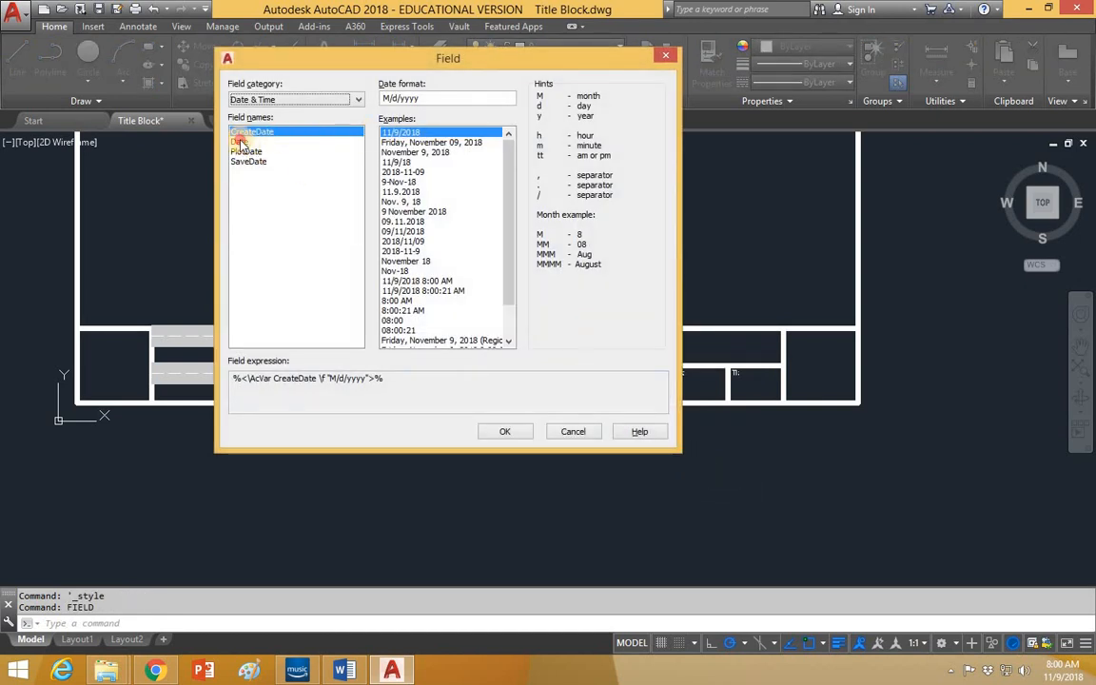
click(241, 141)
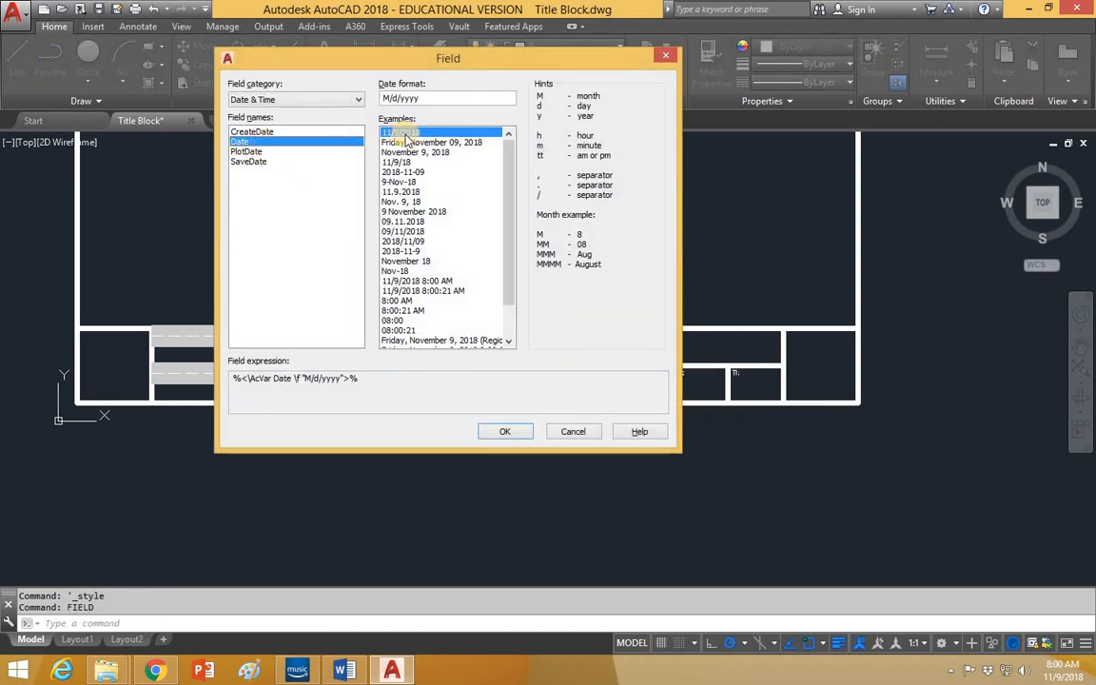
click(503, 433)
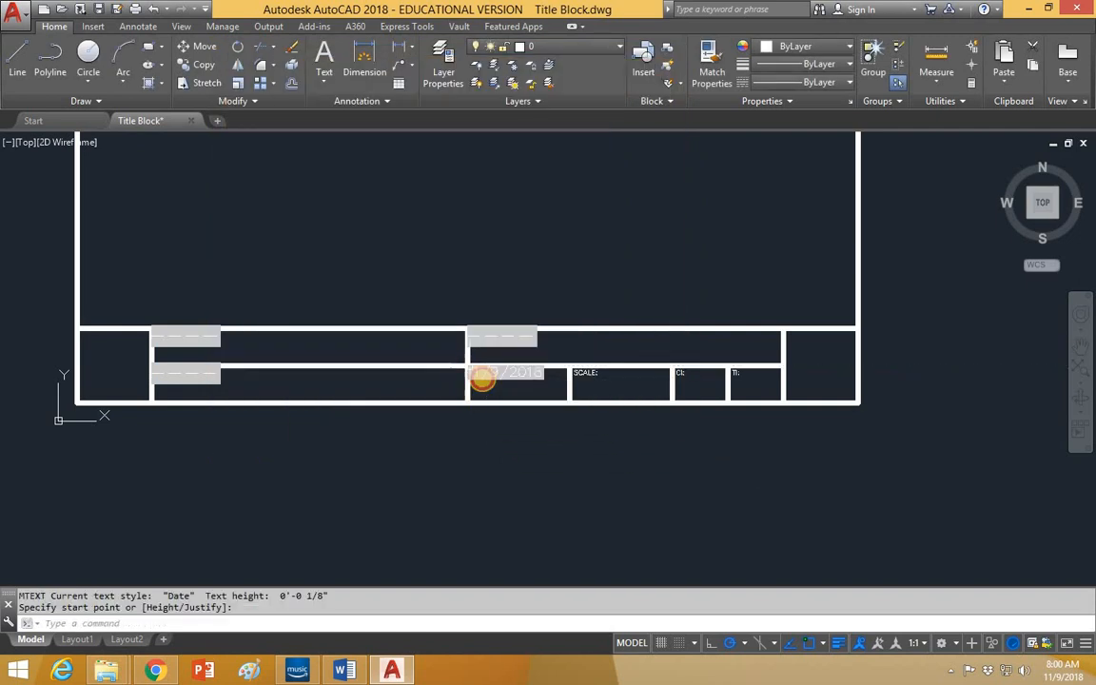
click(482, 378)
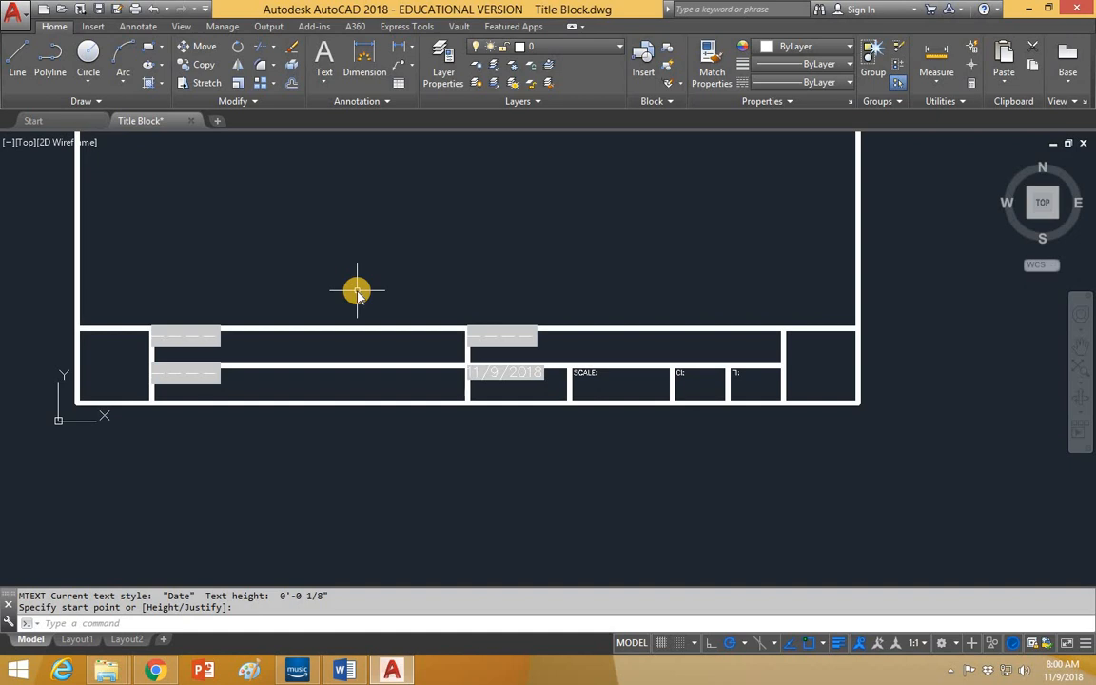
key(Escape)
Step: Try moving the title, subject, author and date fields by @1/16,-1/16 from the upper-left corner of the "PROJECT NAME:" cell
text(m)
key(Return)
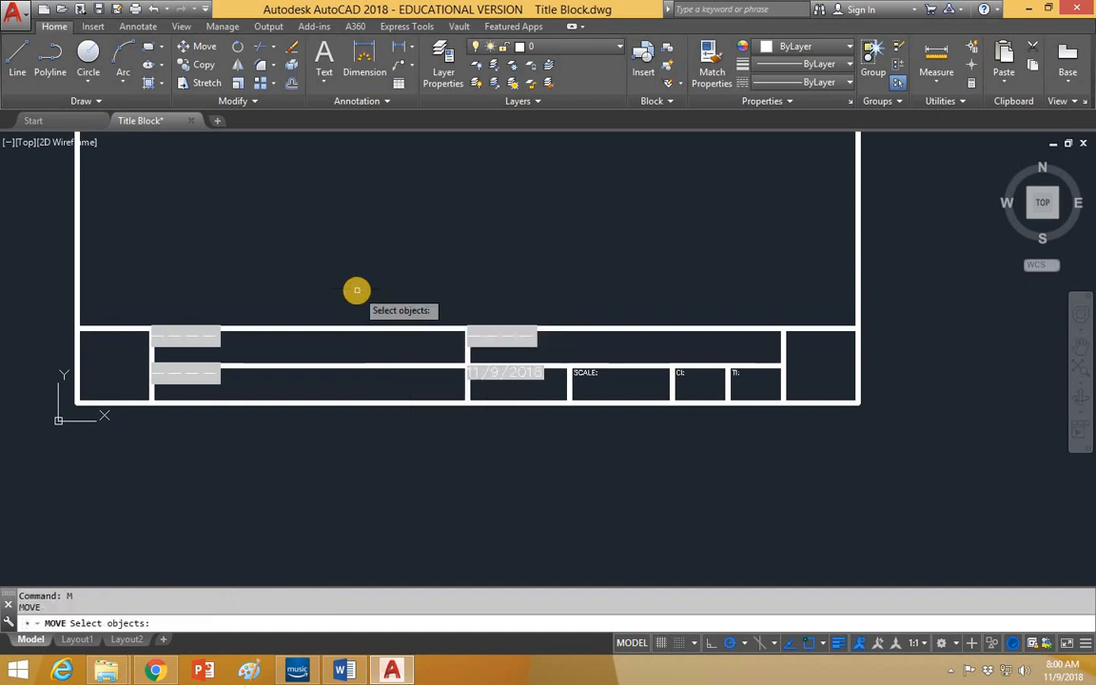
click(221, 338)
click(220, 374)
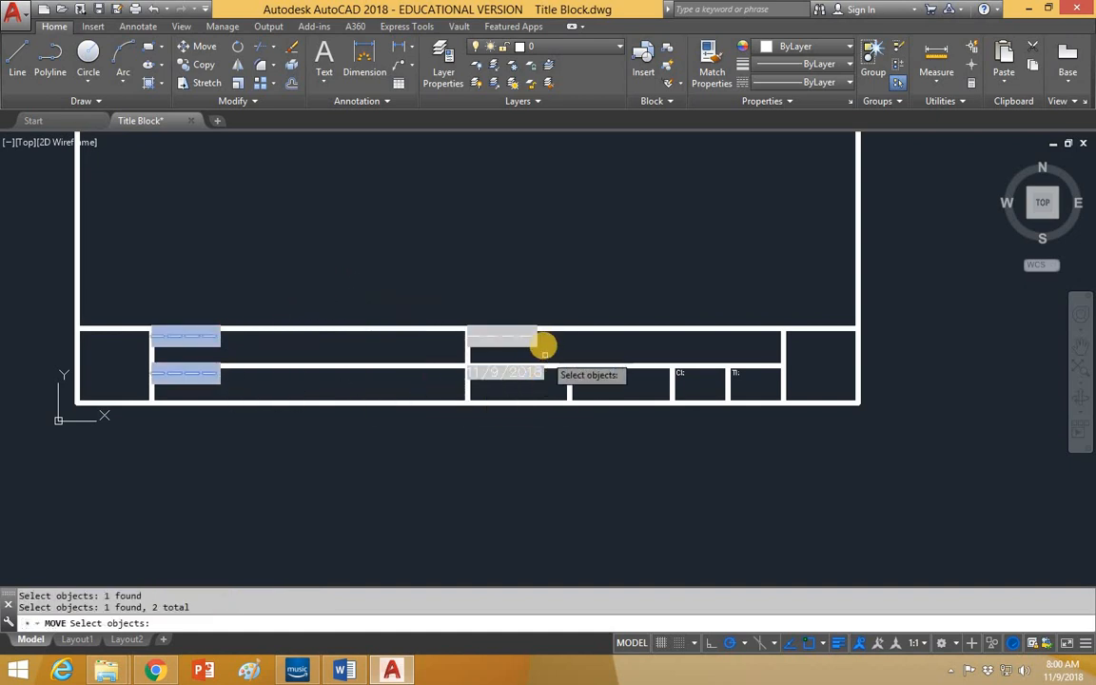
click(538, 344)
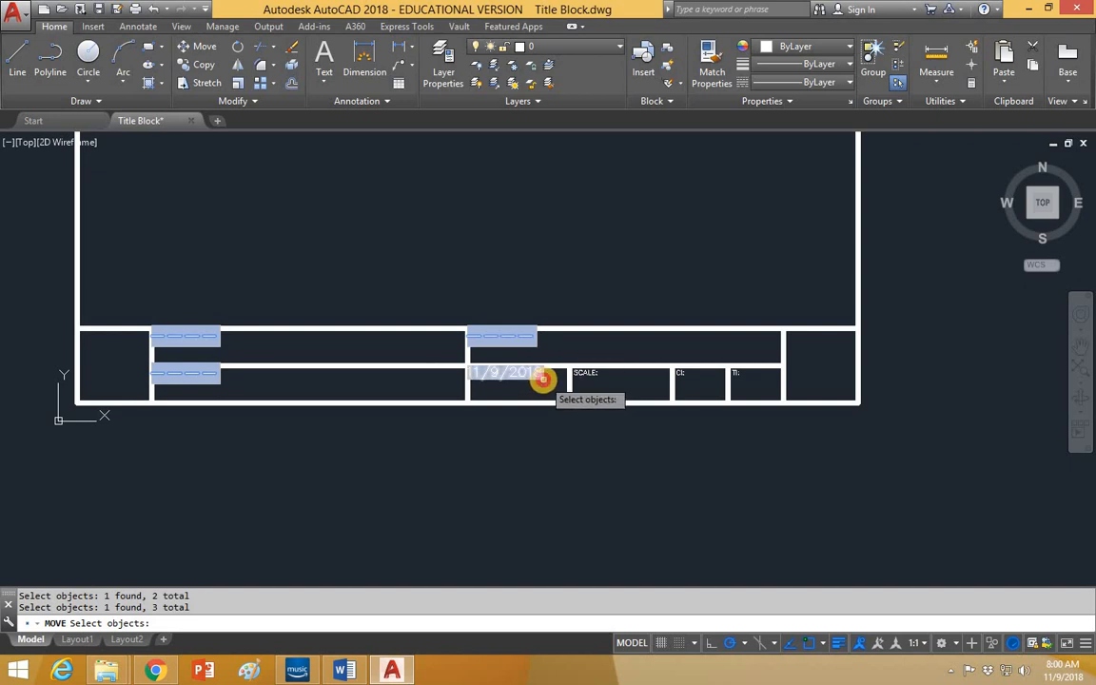
click(541, 380)
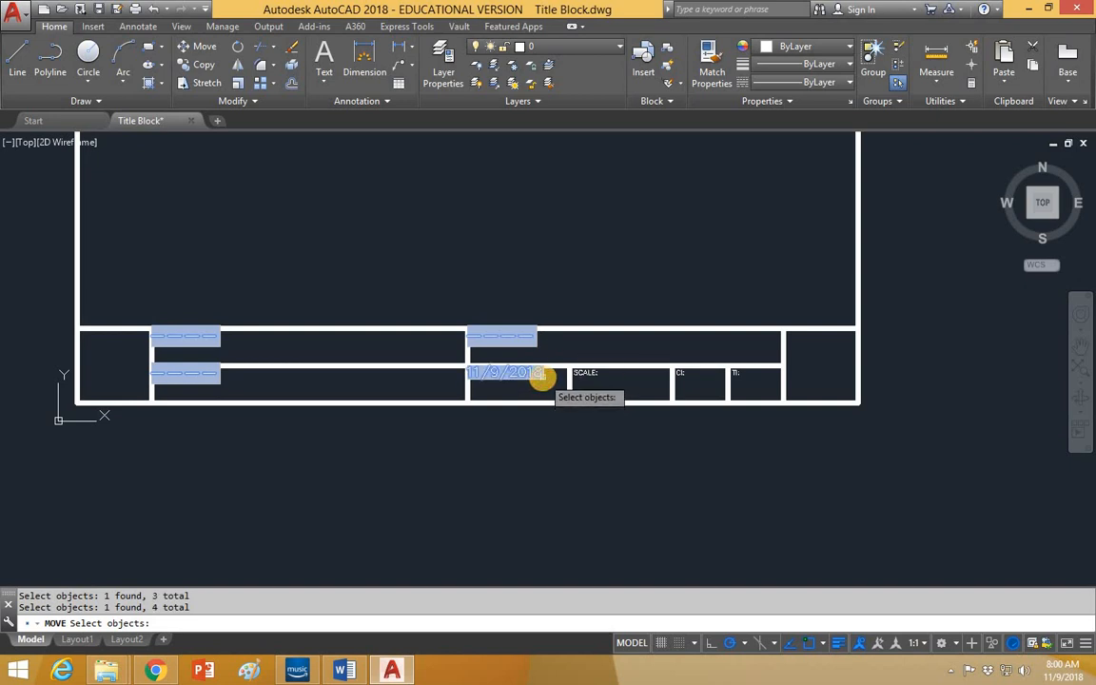
key(Return)
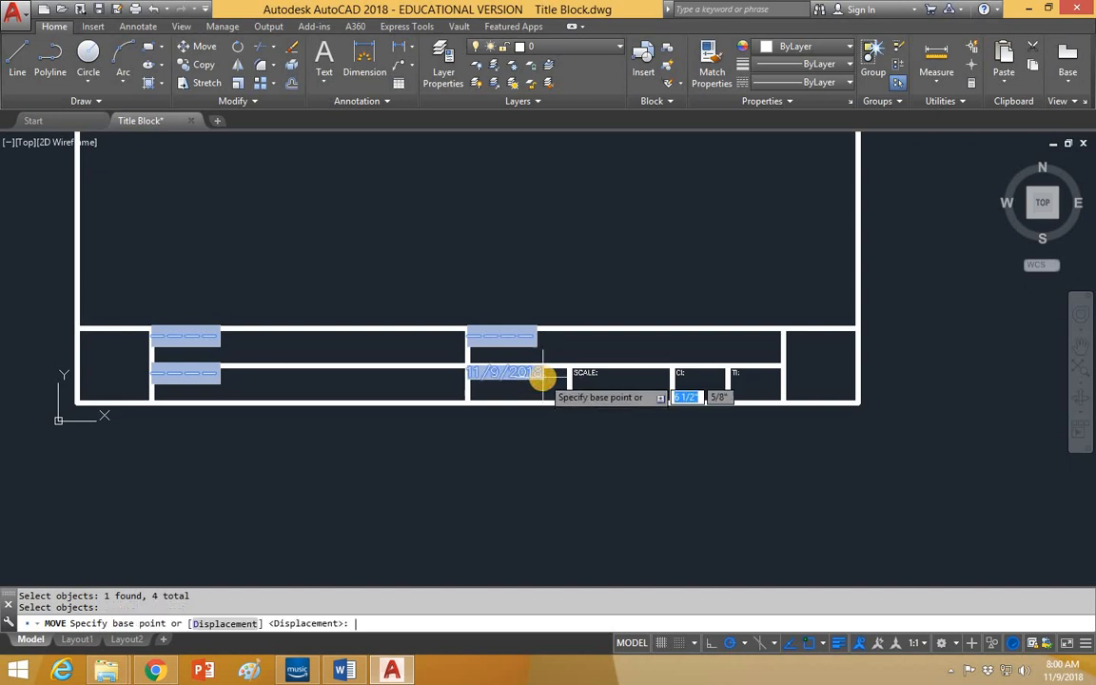
click(150, 329)
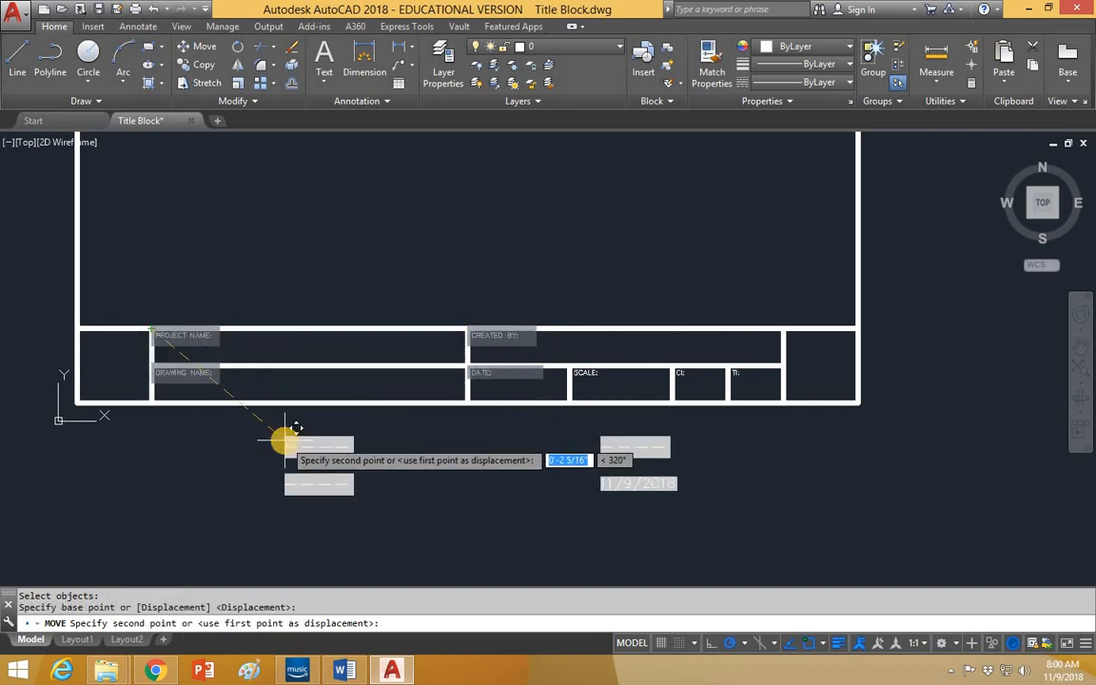
text(@)
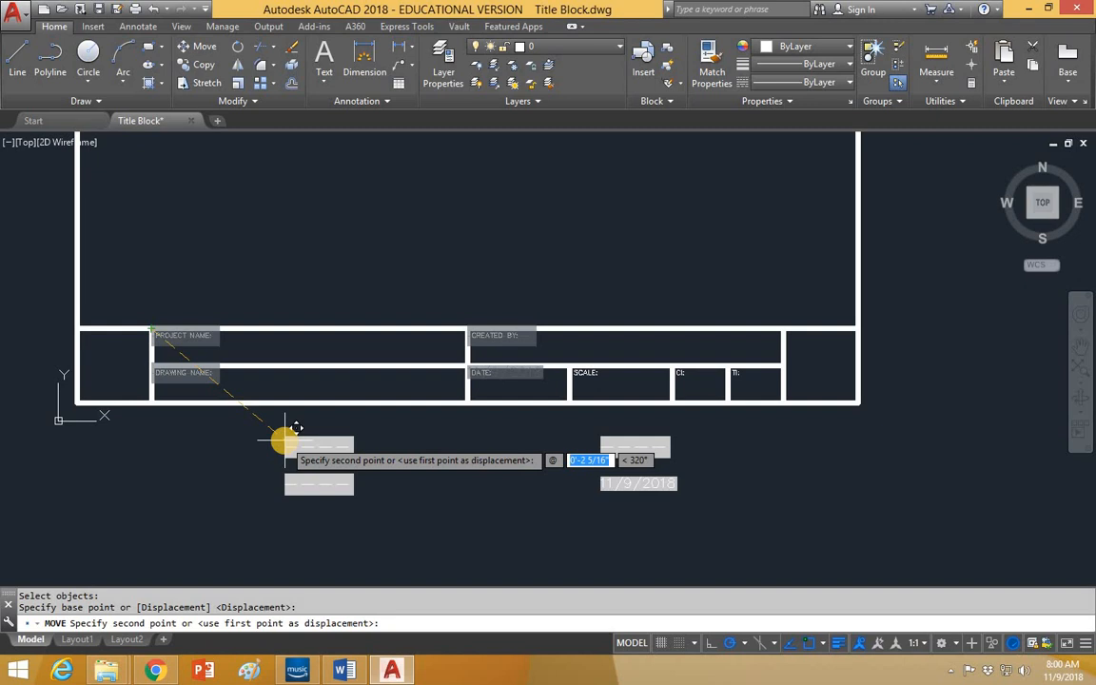
text(1/16)
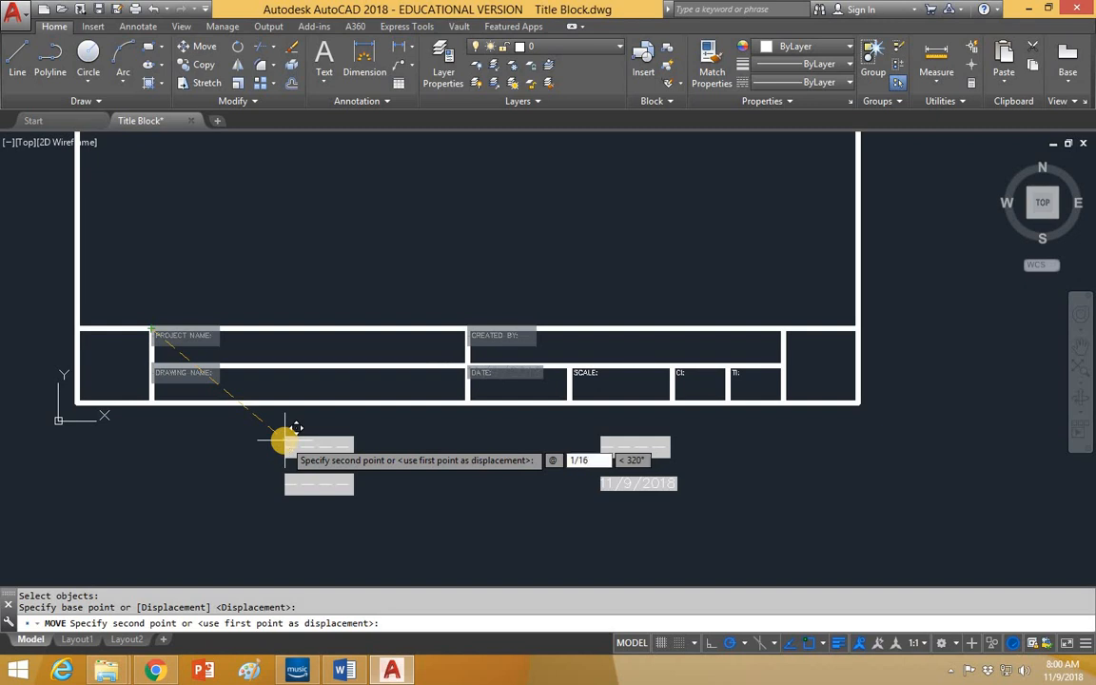
key(Tab)
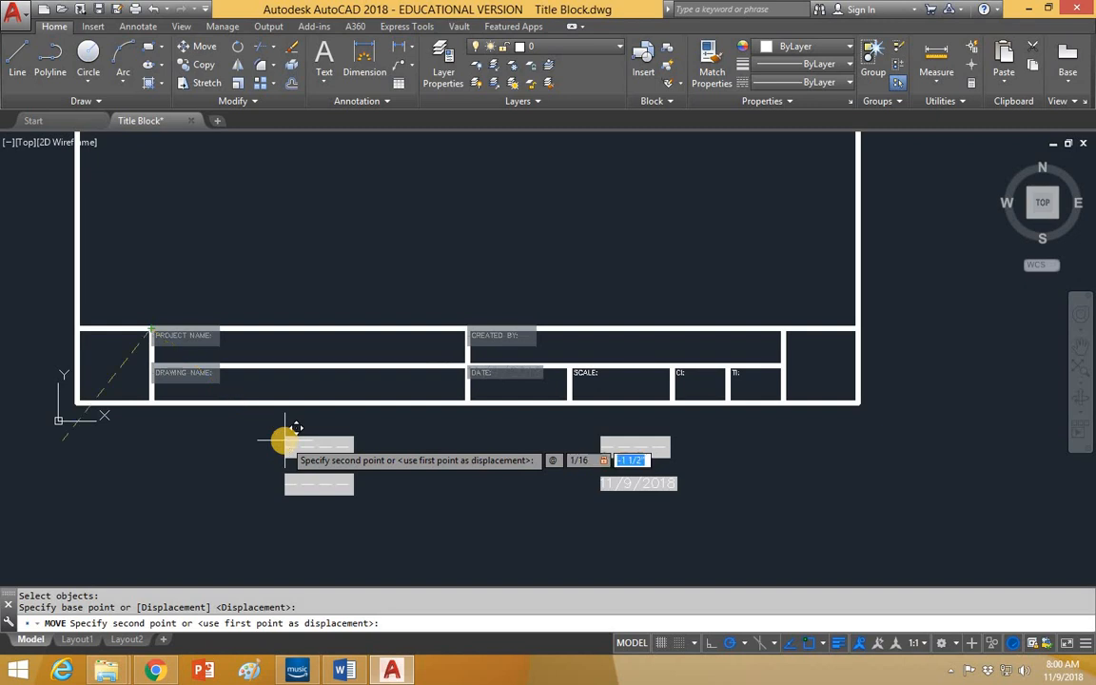
text(-1/)
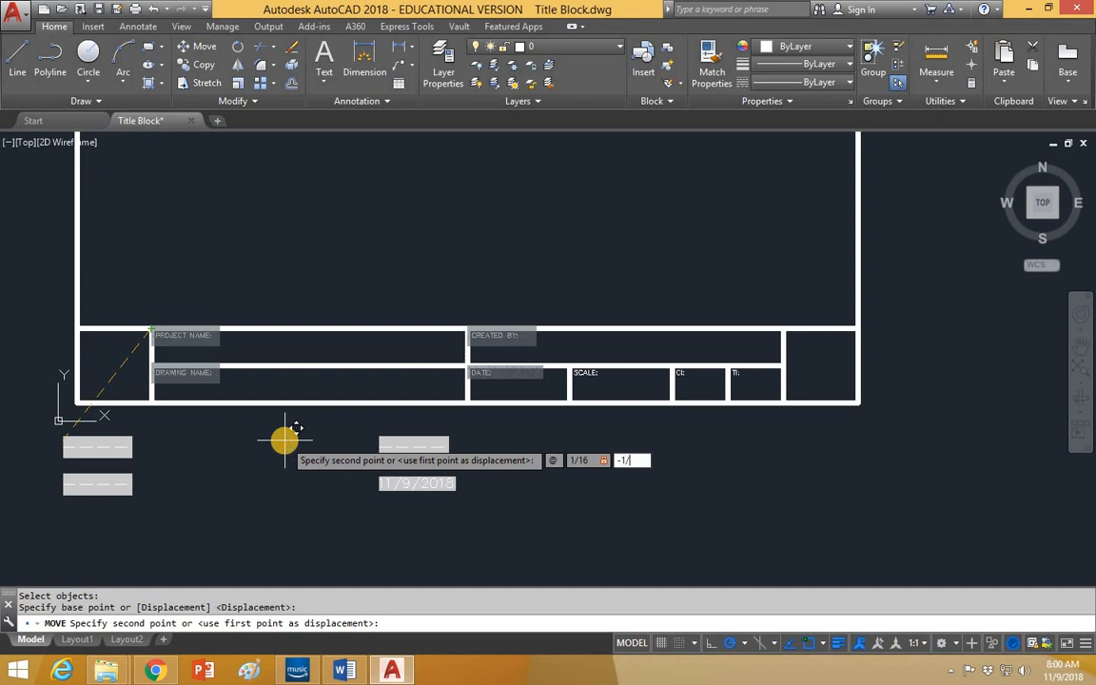
text(16)
key(Return)
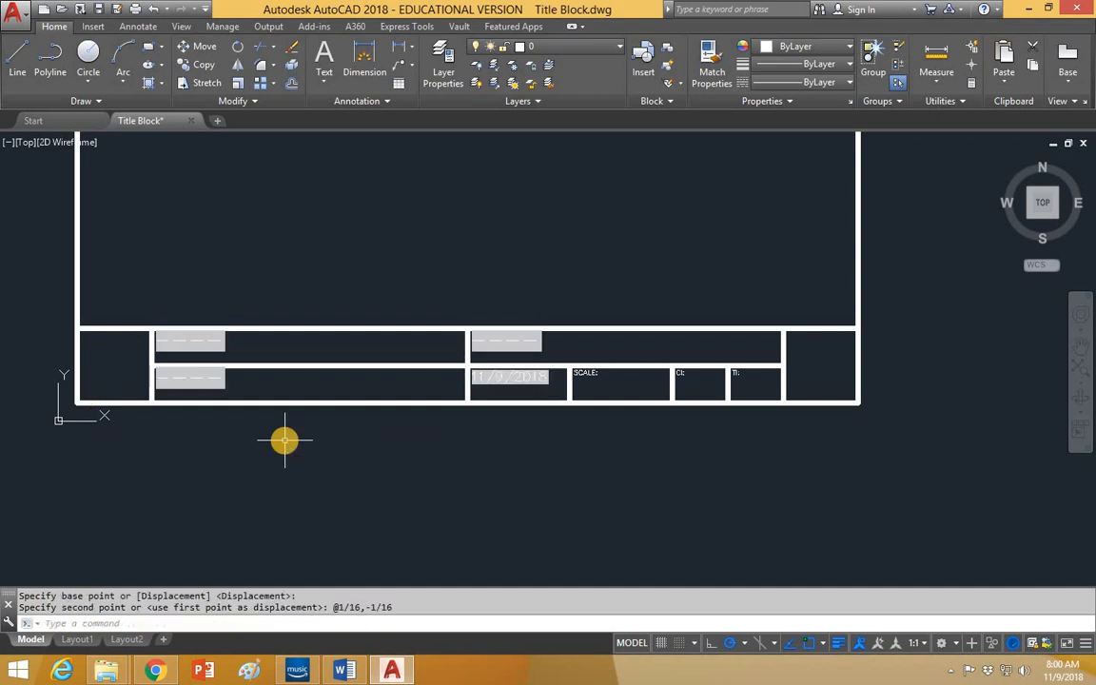
Step: Inspect the shifted fields against their cell labels and undo the last move
scroll(200, 340, up, 4)
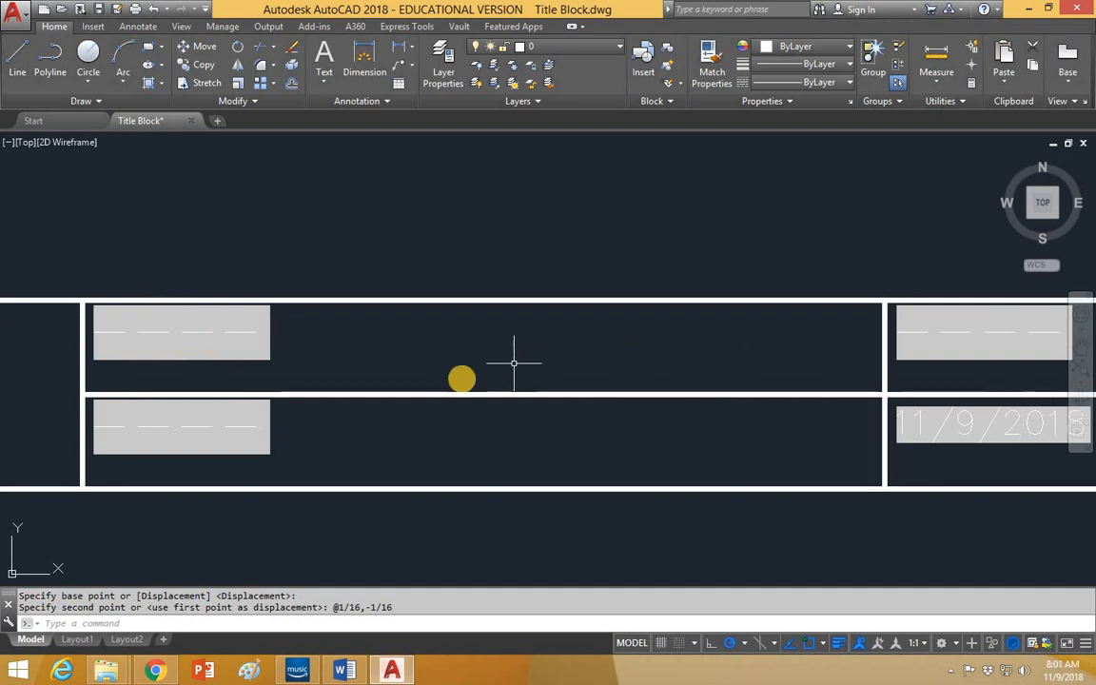
scroll(459, 378, down, 4)
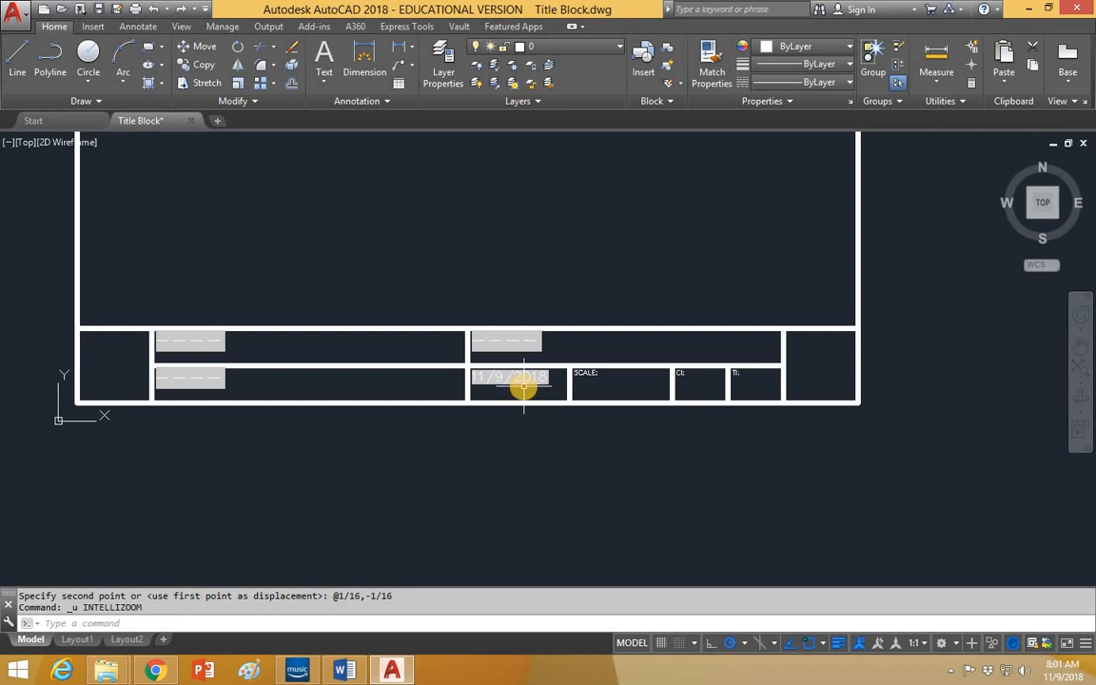
key(ctrl+z)
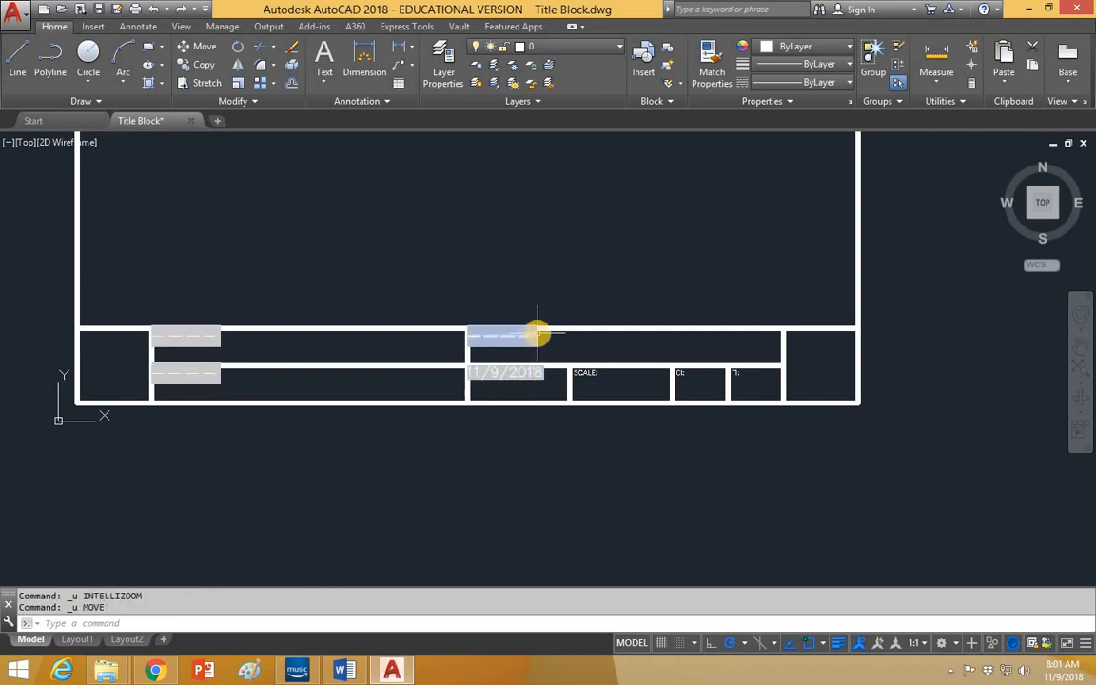
Step: Move the title, subject, author and date fields by @1/8,-3/16 from the upper-left corner of the "PROJECT NAME:" cell
text(m)
key(Return)
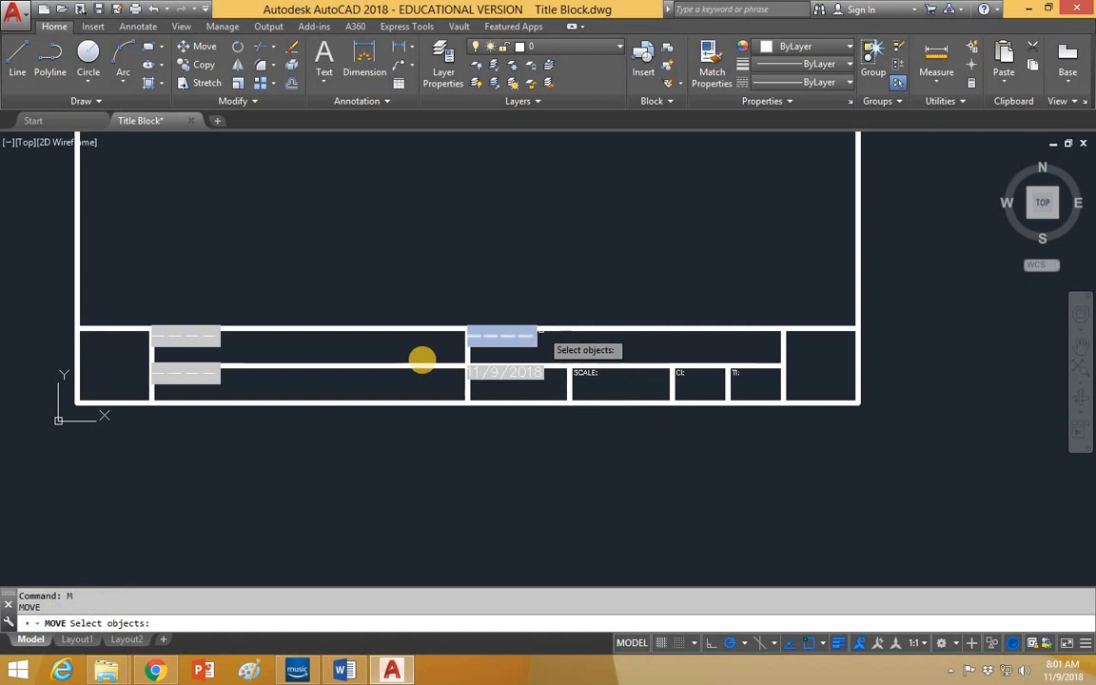
click(223, 340)
click(221, 378)
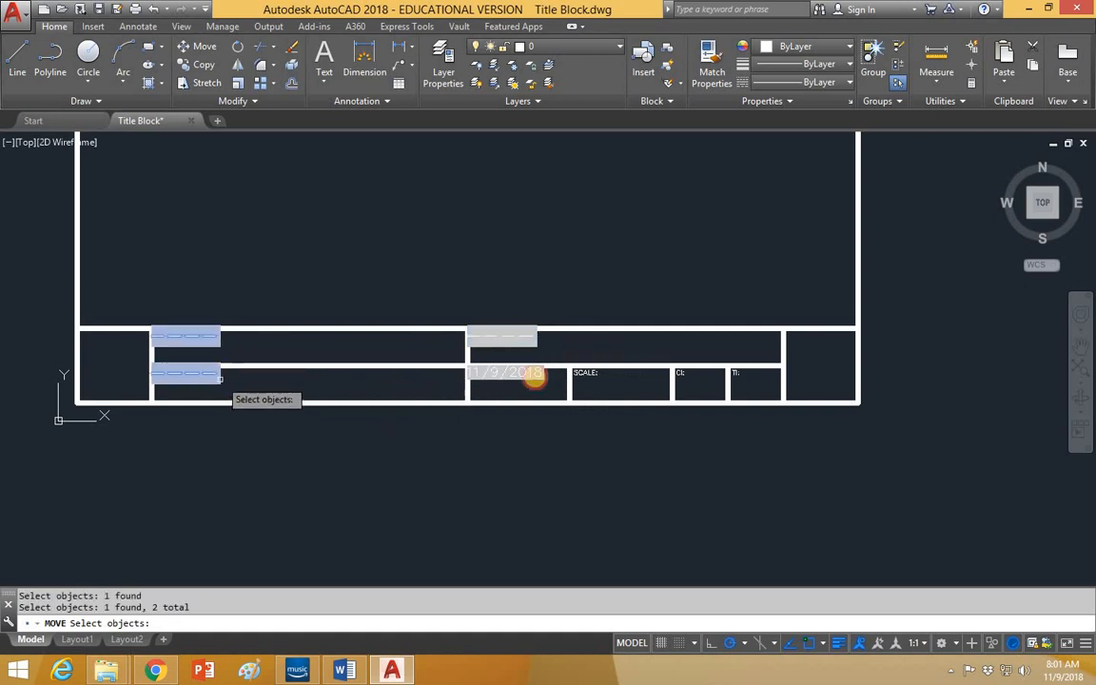
click(528, 343)
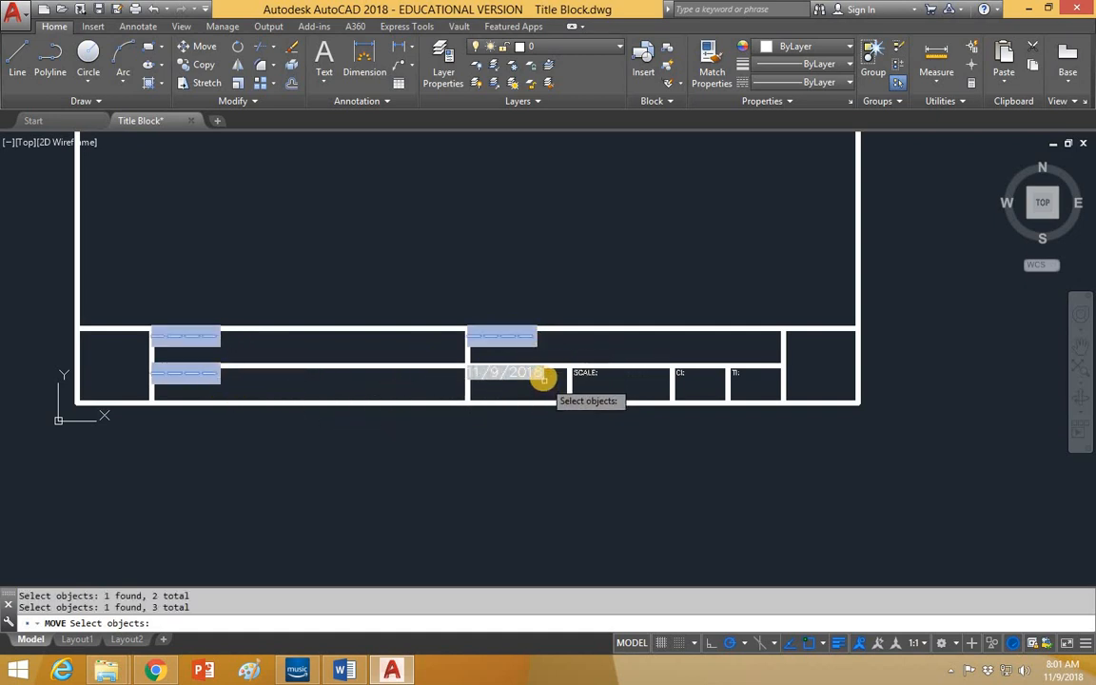
click(546, 385)
key(Return)
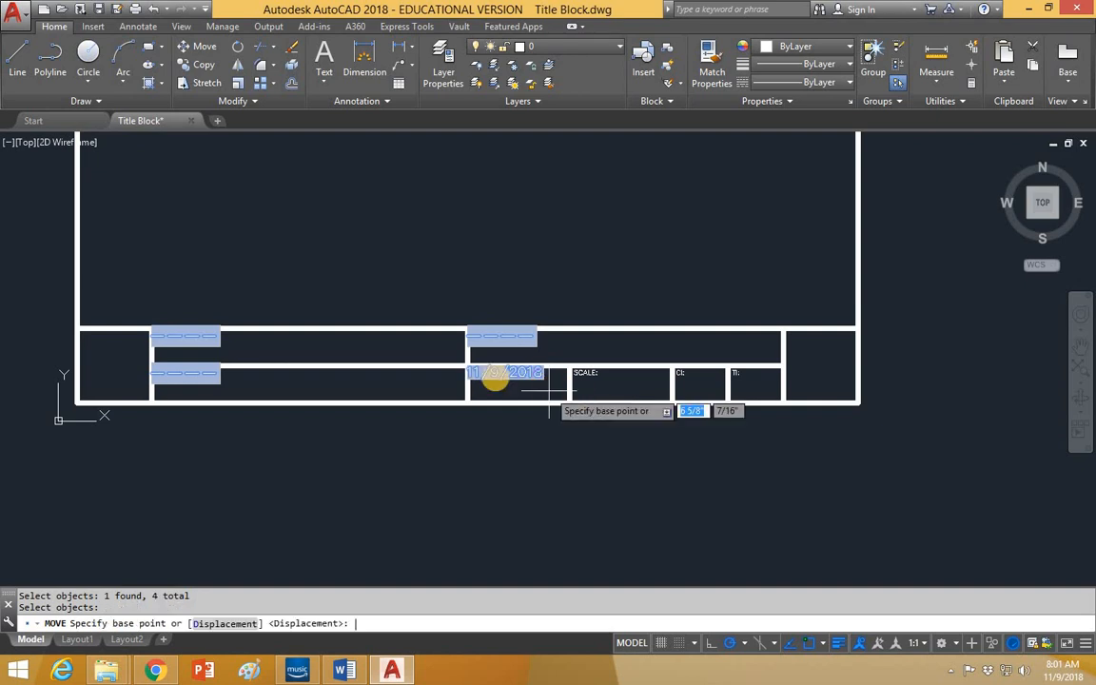
click(152, 327)
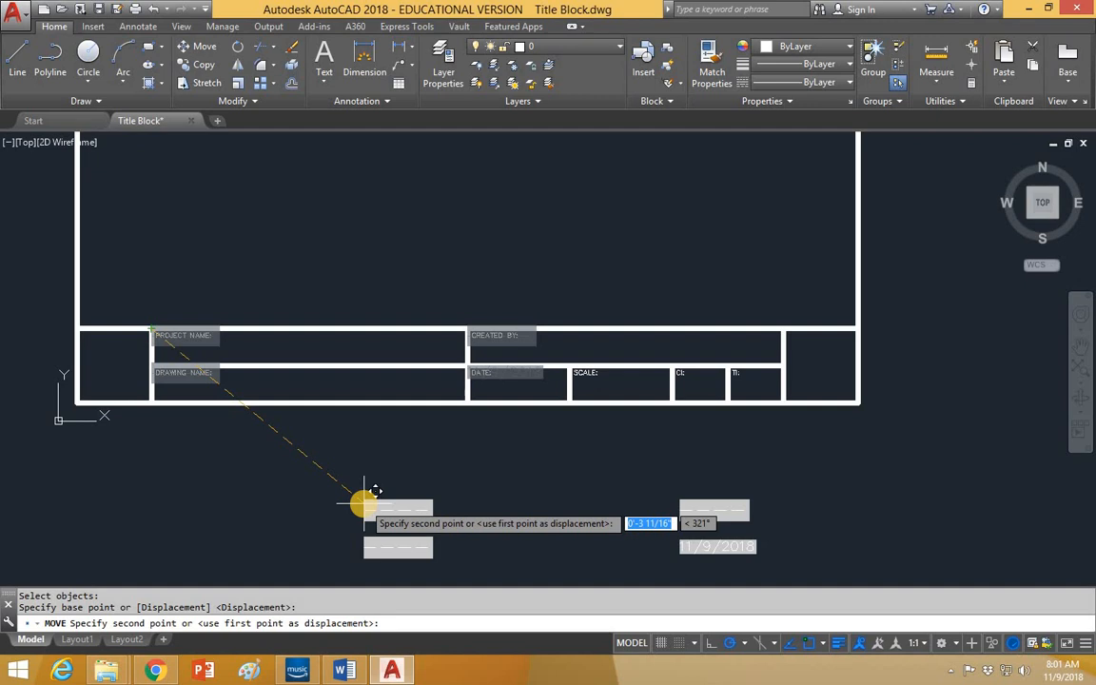
text(@)
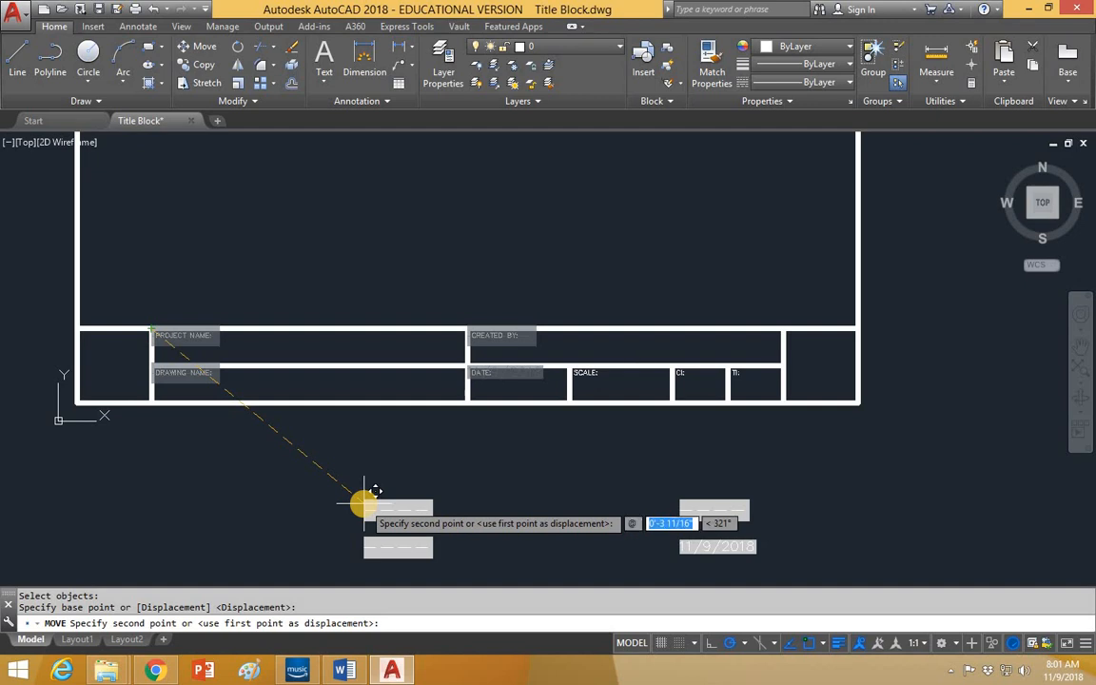
text(1/8)
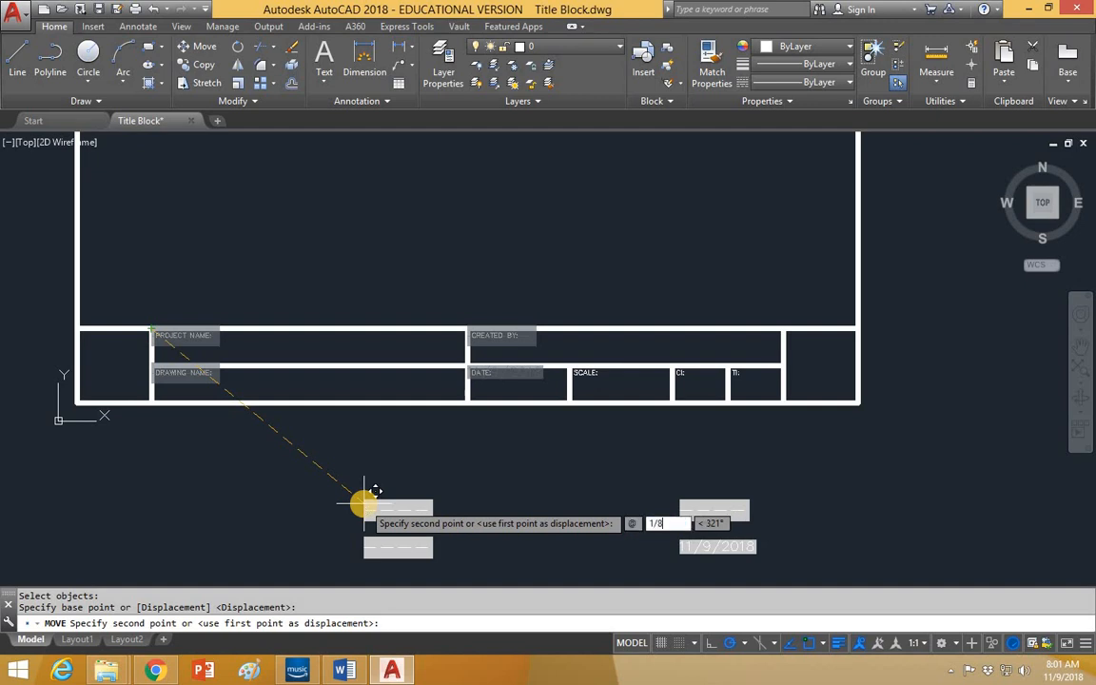
key(Tab)
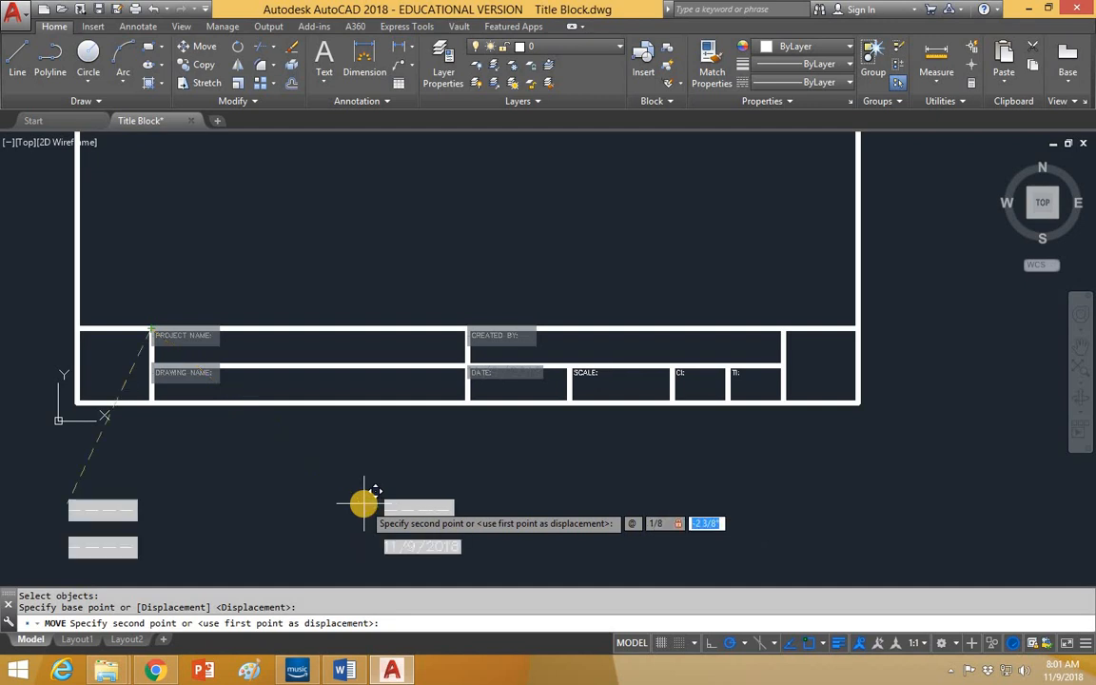
text(-3/16)
key(Return)
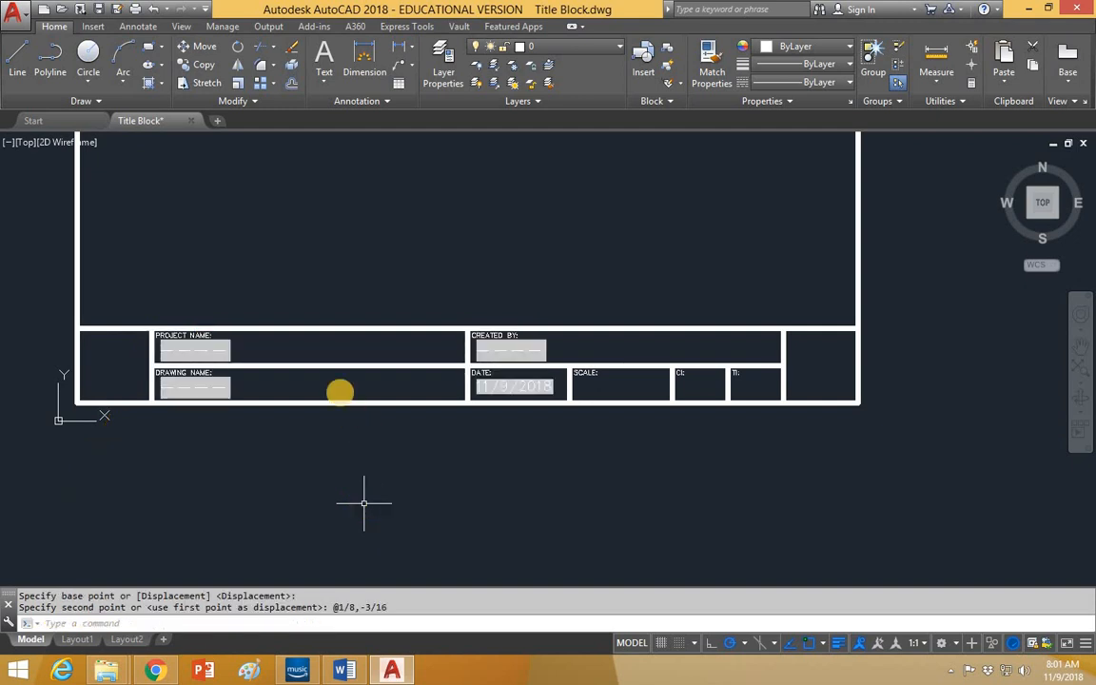
scroll(238, 347, up, 2)
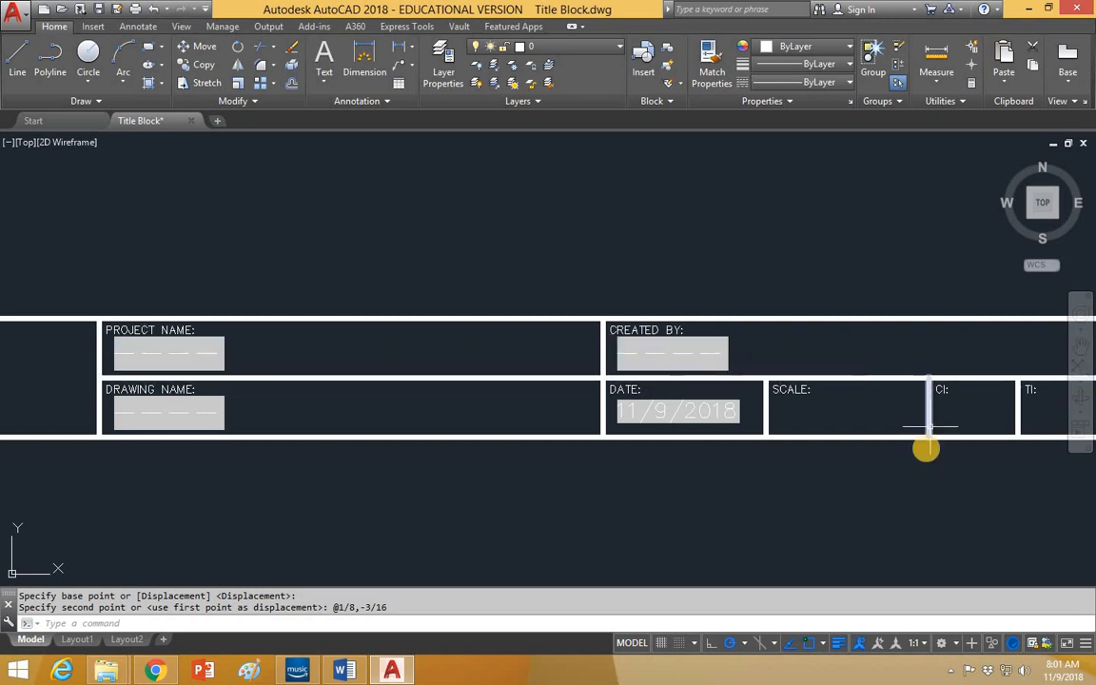
scroll(1069, 403, down, 2)
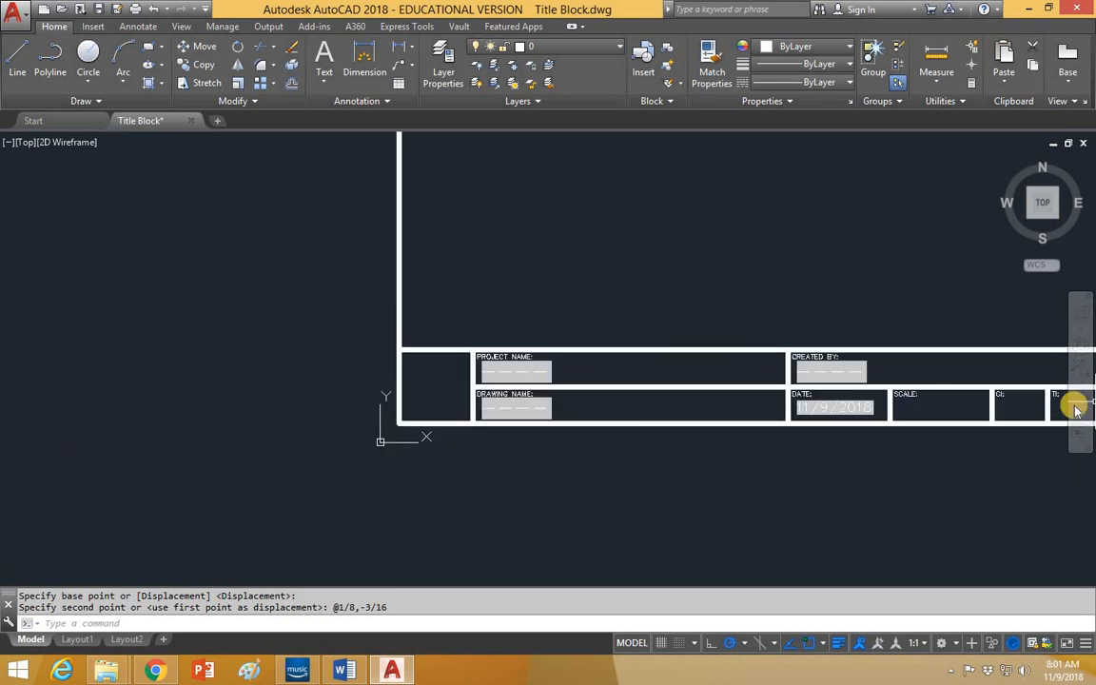
click(836, 274)
middle_drag(892, 238, 522, 300)
scroll(522, 302, up, 2)
scroll(601, 300, down, 2)
middle_drag(590, 264, 617, 355)
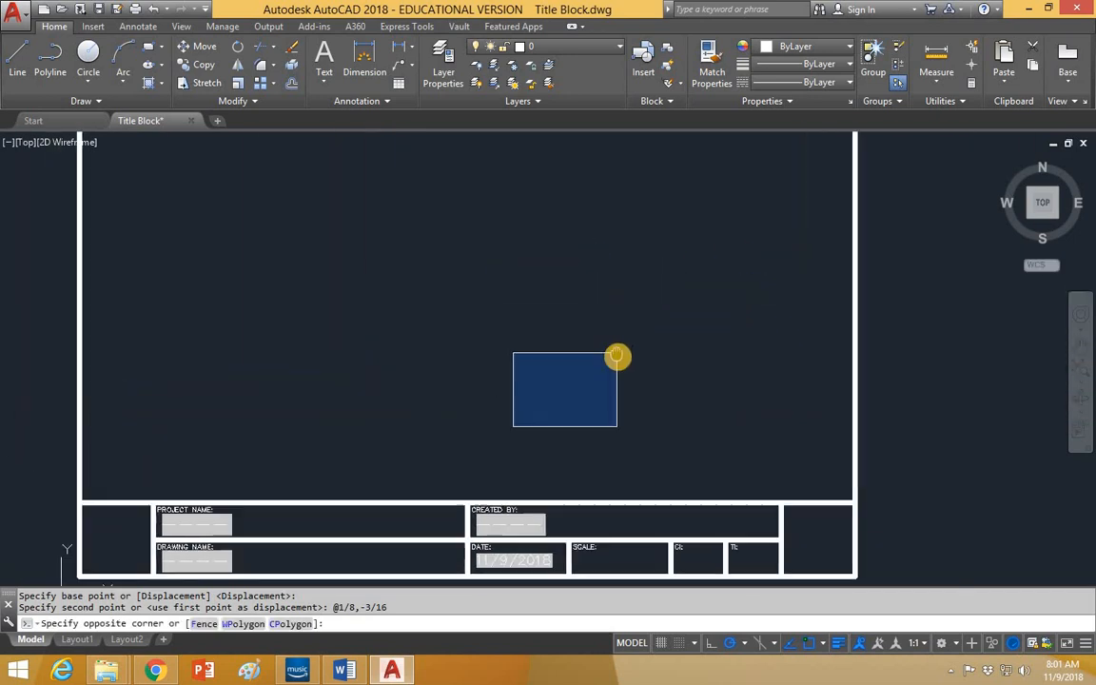